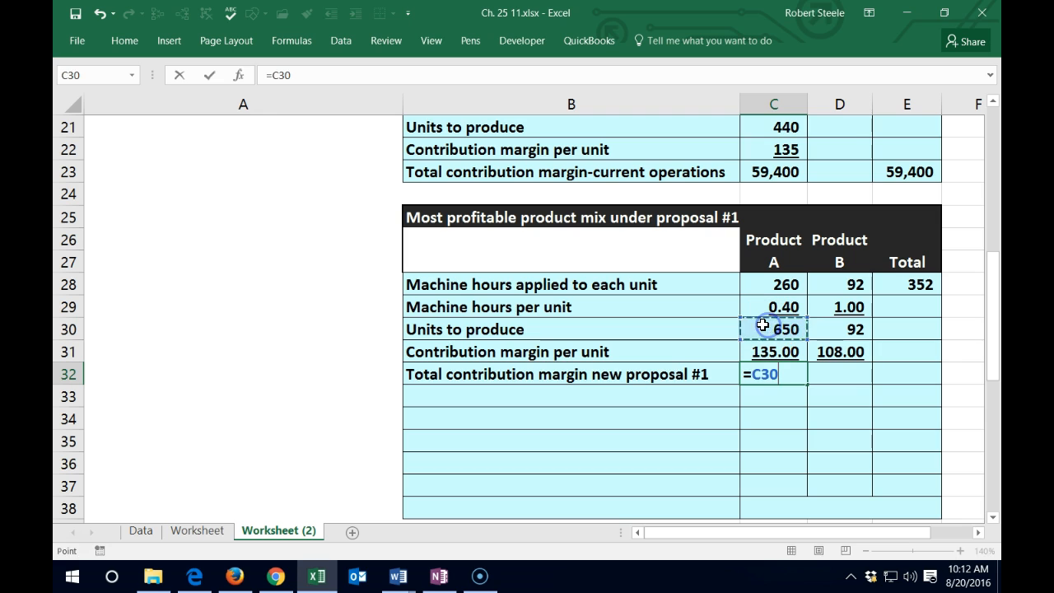
- Calculate each product's total contribution margin for proposal #1 with =C30*C31 in C32 and =D30*D31 in D32
type("*")
left_click(756, 350)
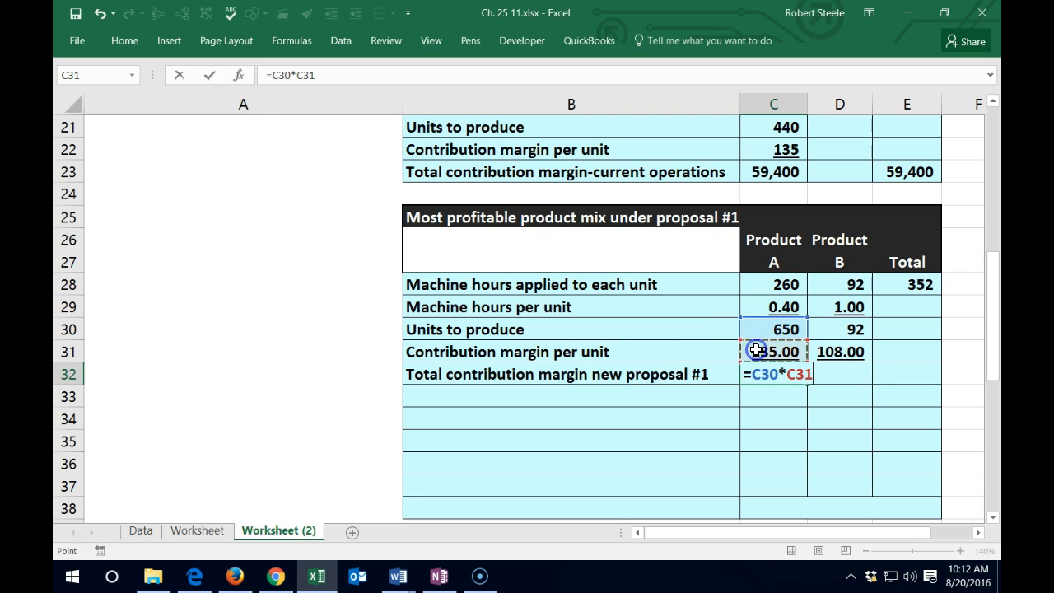
key("Tab")
type("=")
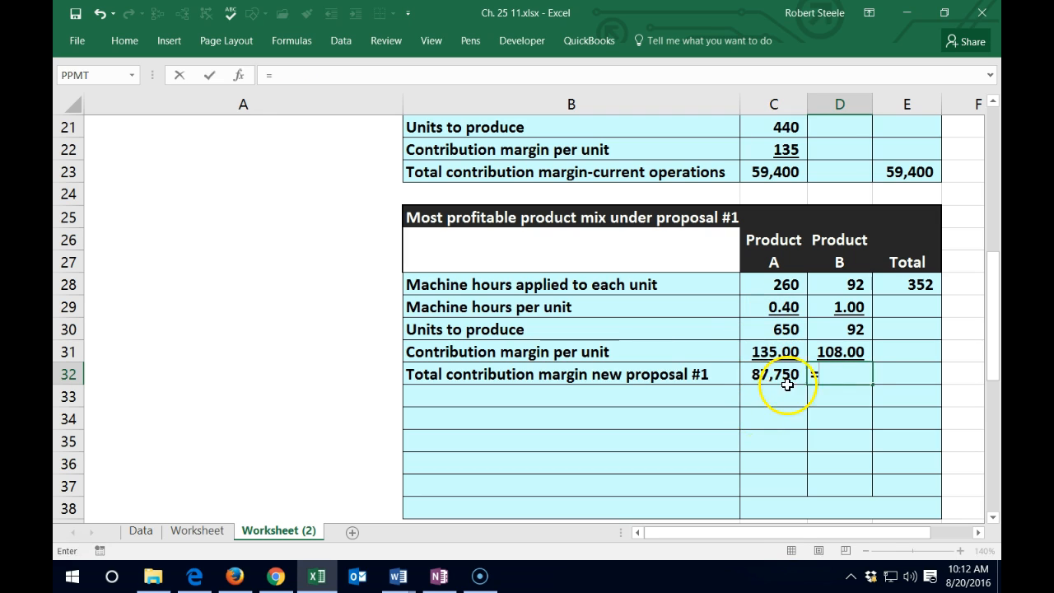
left_click(828, 326)
type("*")
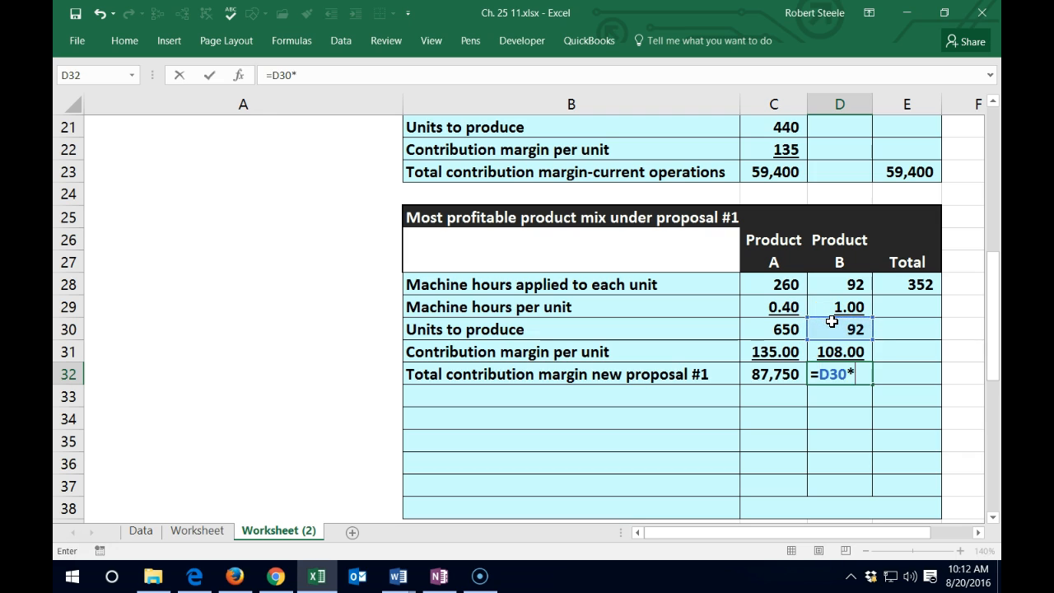
left_click(835, 351)
key("Return")
- Total the proposal #1 contribution margin of both products in E32 with =C32+D32
key("Up")
key("Right")
type("=")
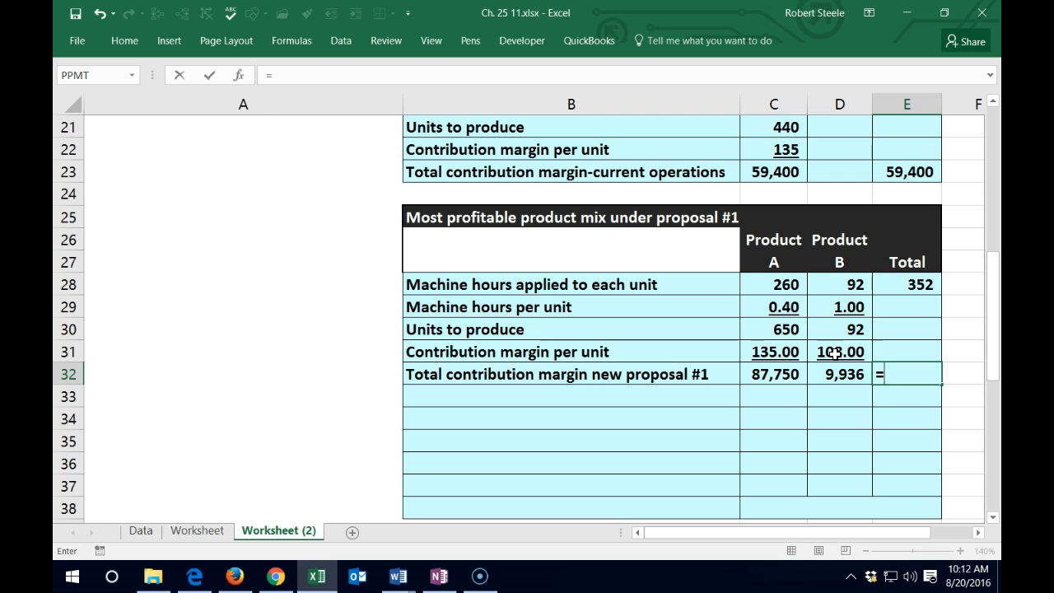
left_click(791, 373)
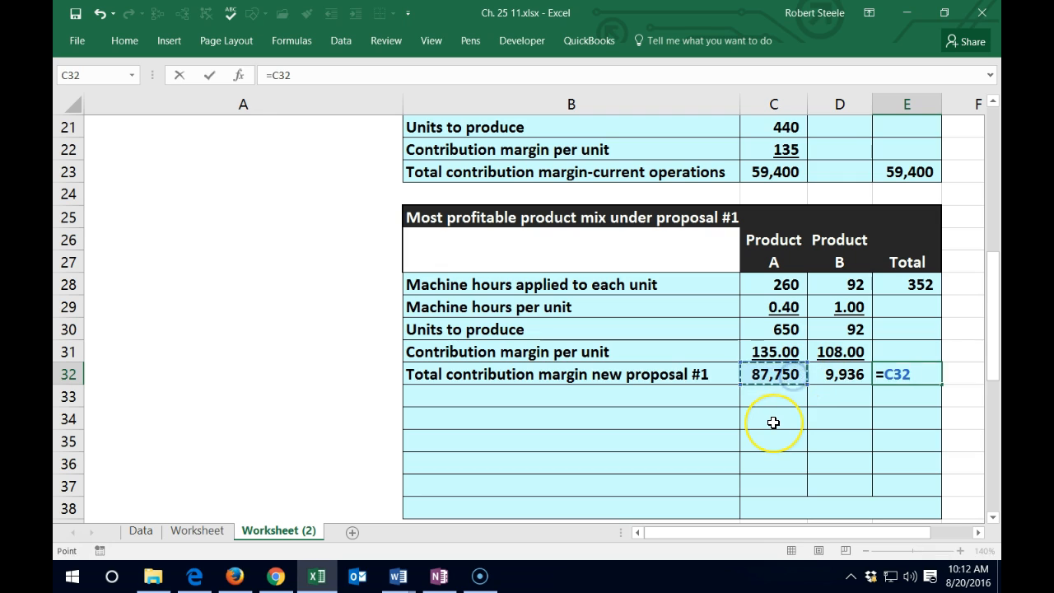
type("+")
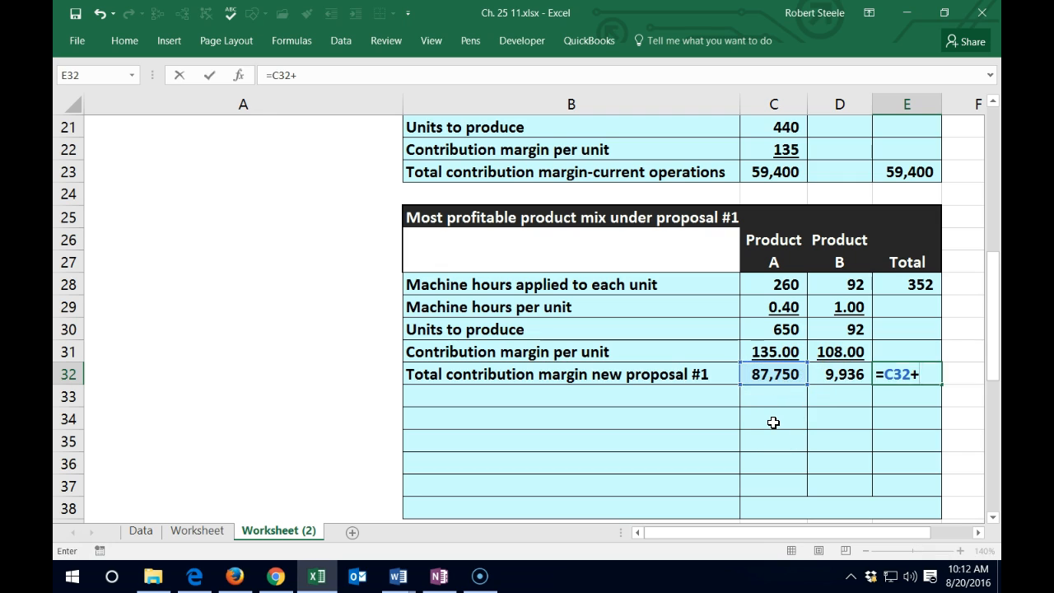
left_click(840, 373)
key("Return")
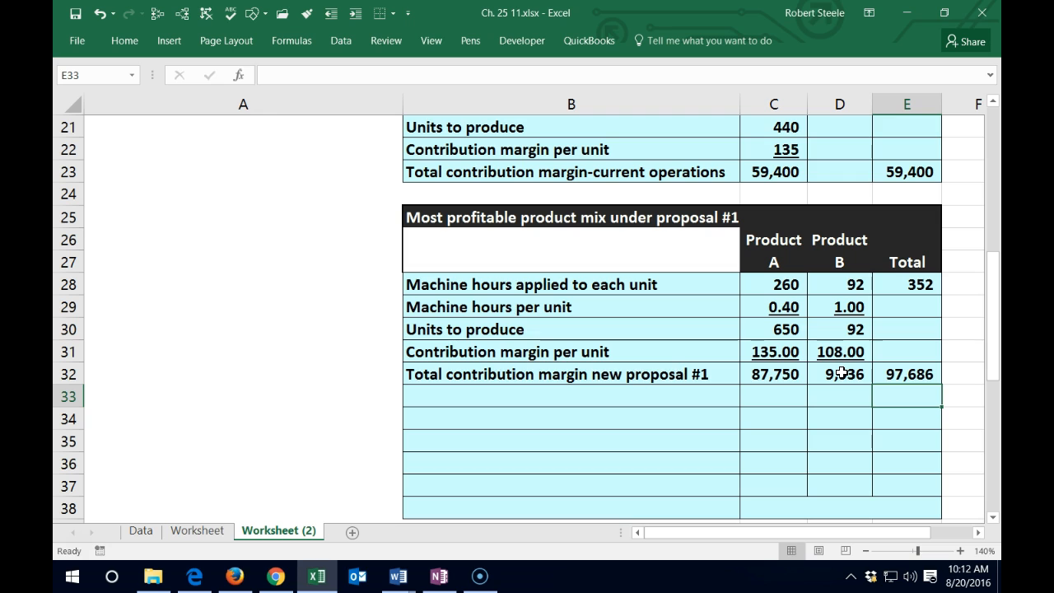
- Label row 33 in B33 with a formula that links to the "Total contribution margin-current operations" label in B23
left_click(536, 410)
left_click(539, 391)
type("=")
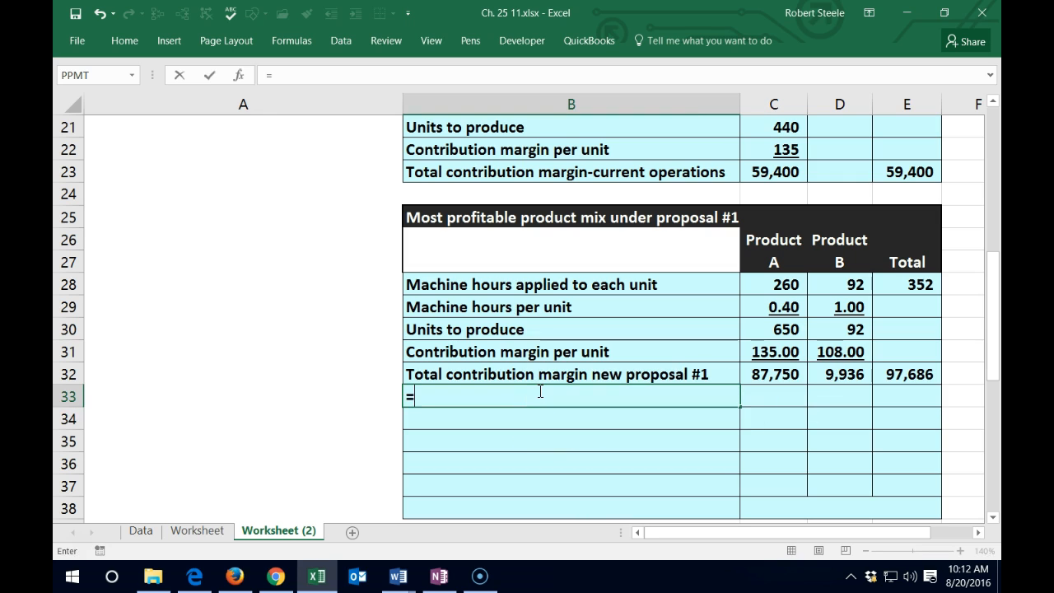
scroll(542, 391, "up", 1)
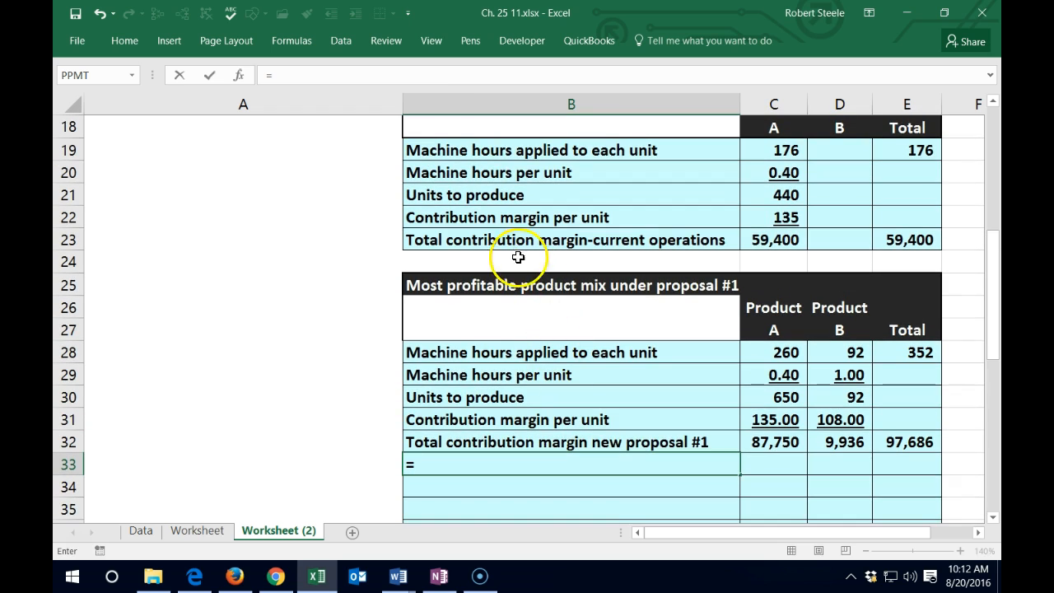
left_click(506, 239)
key("Tab")
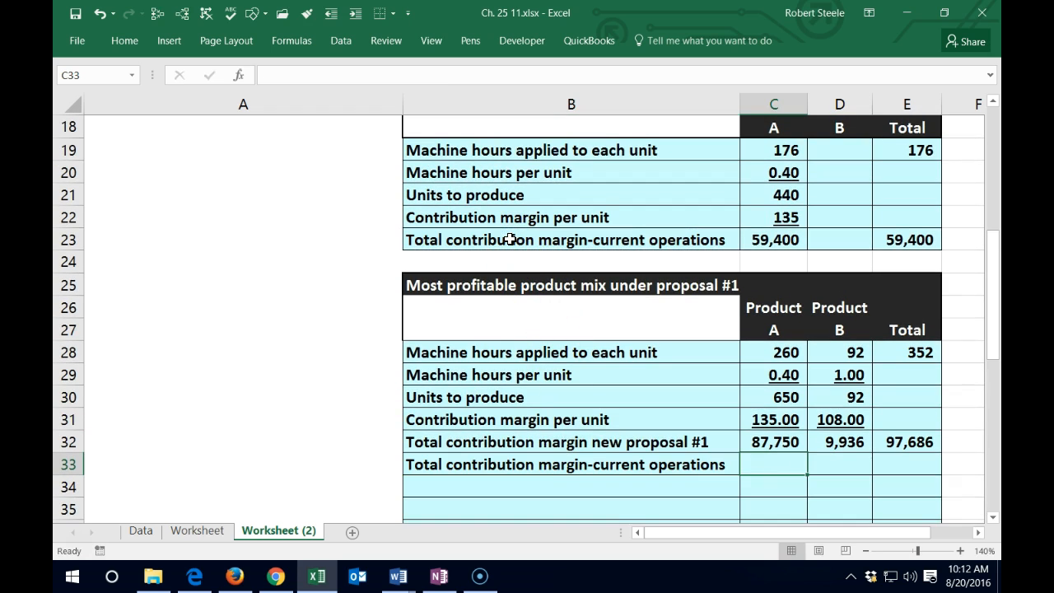
- Bring the current operations' total contribution margin into E33 with =E23
key("Tab")
key("Tab")
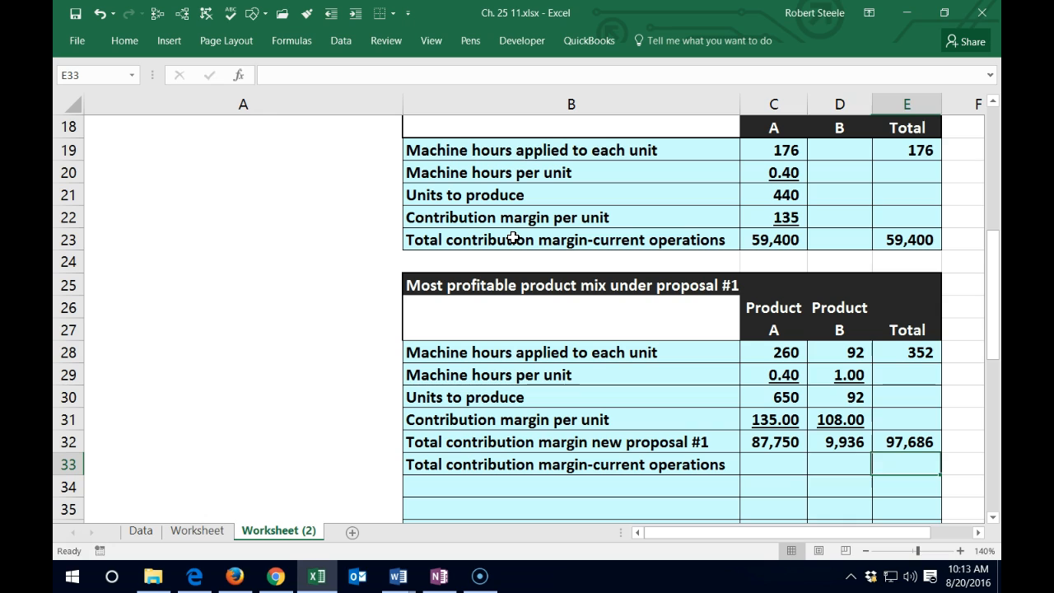
type("=")
left_click(891, 235)
key("Return")
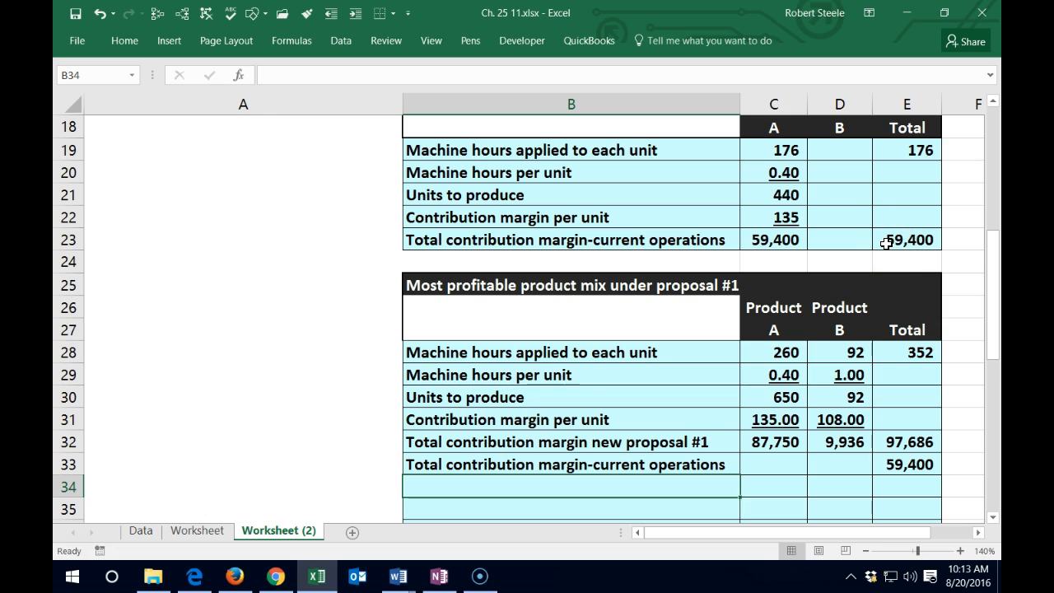
- Enter the label "Change in contribution margin" in B34
type("Change in contribution margin")
key("Tab")
key("Tab")
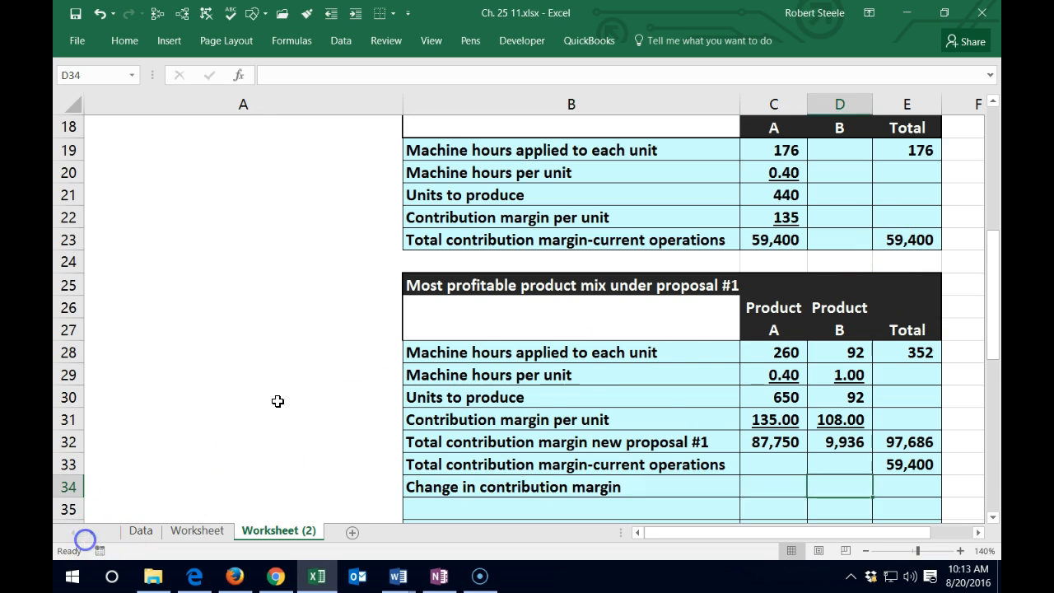
- Calculate the change in contribution margin in E34 with =E32-E33
key("Tab")
scroll(278, 401, "down", 1)
type("=")
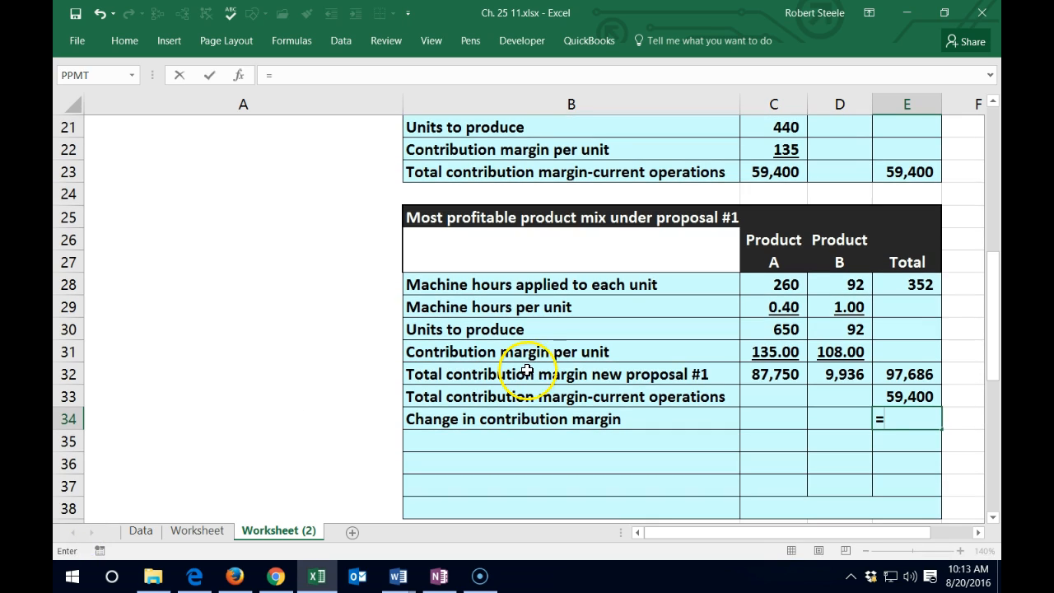
left_click(918, 372)
type("-")
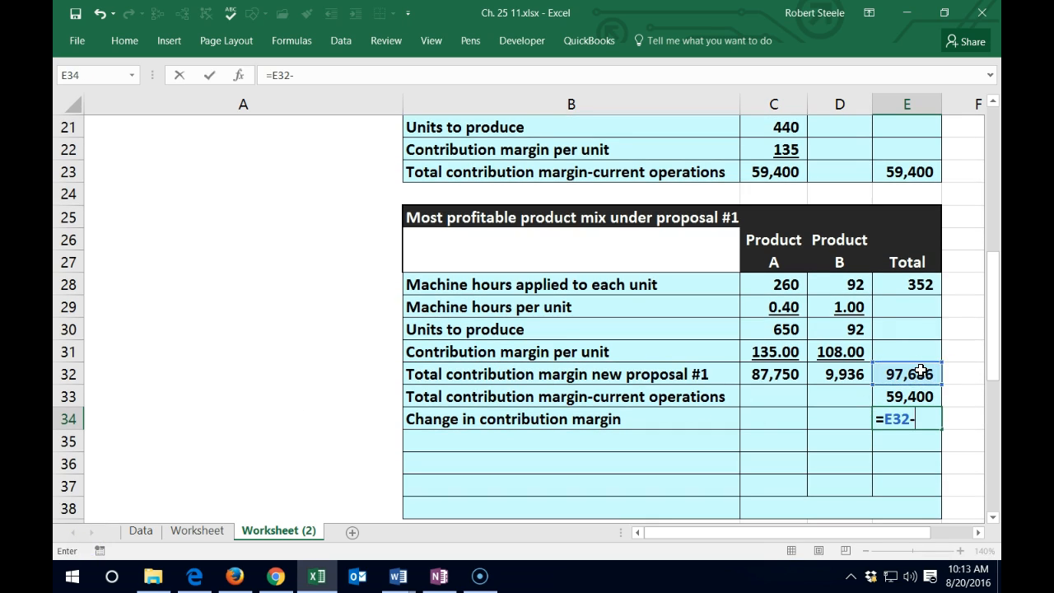
left_click(907, 396)
left_click(906, 397)
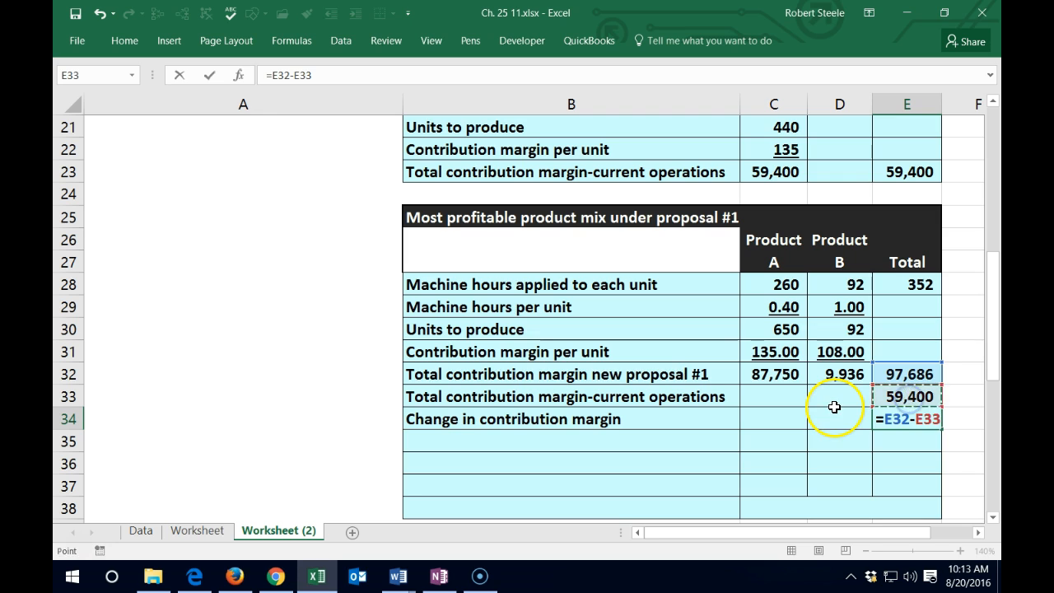
key("Return")
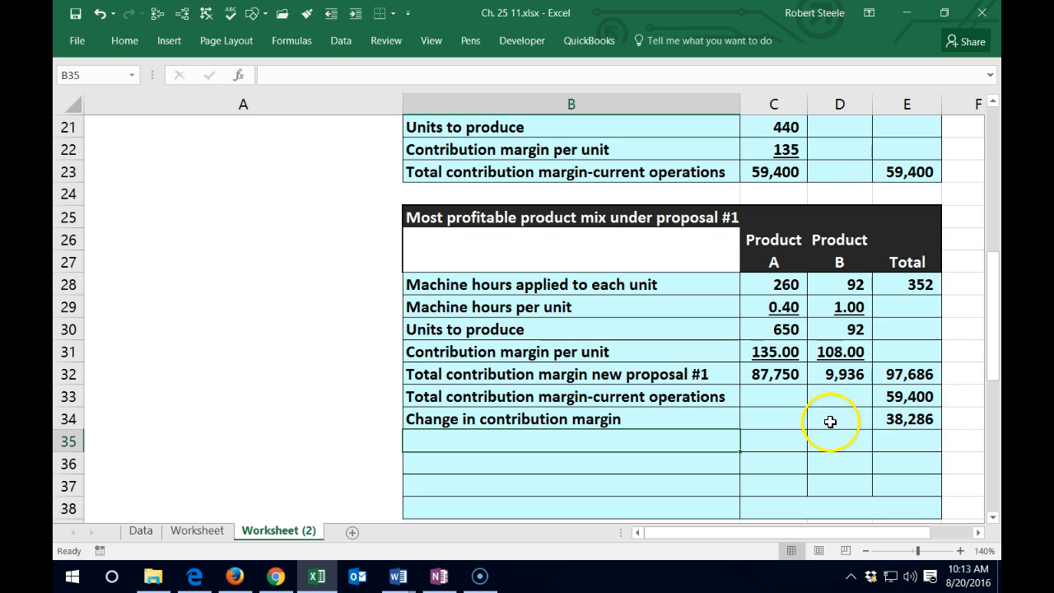
- Underline the current operations' total contribution margin in E33
left_click(896, 397)
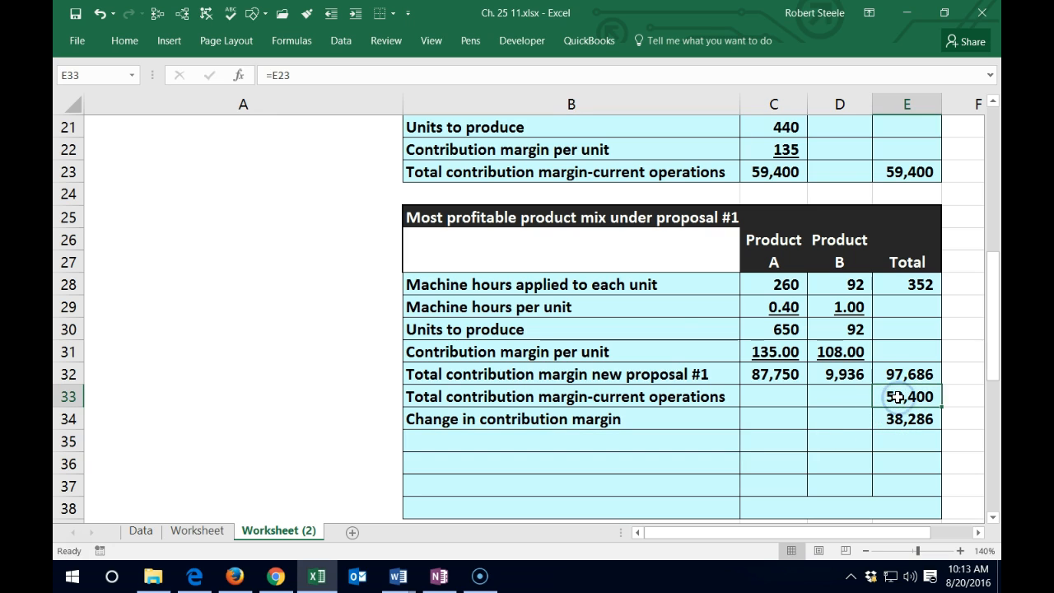
left_click(132, 41)
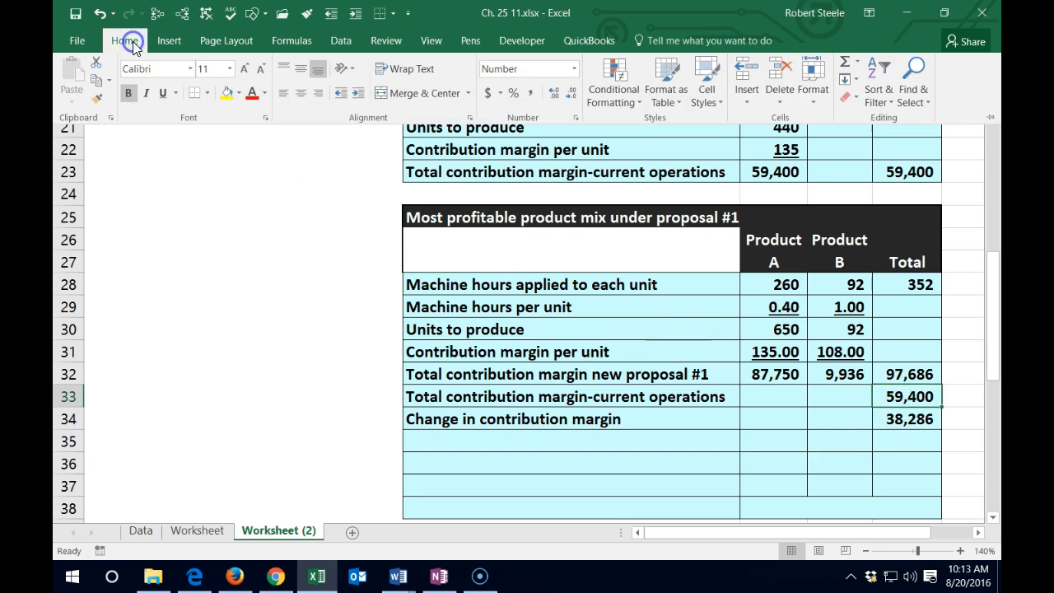
left_click(166, 97)
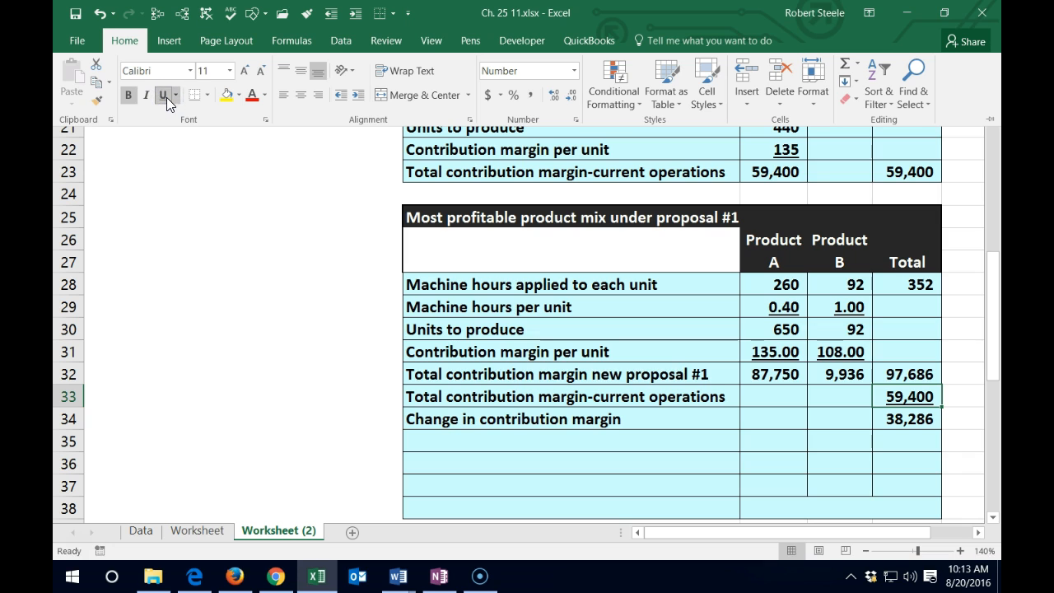
left_click(504, 372)
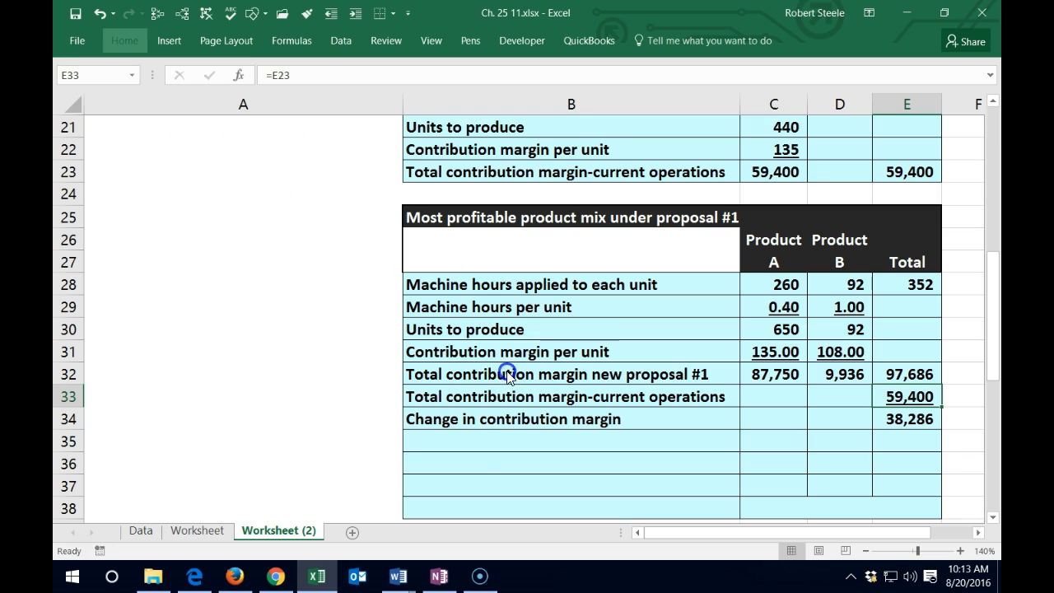
- Add the label "Change in fixed costs" in B35 and enter the proposal's added fixed costs of 13500 in E35
left_click(474, 440)
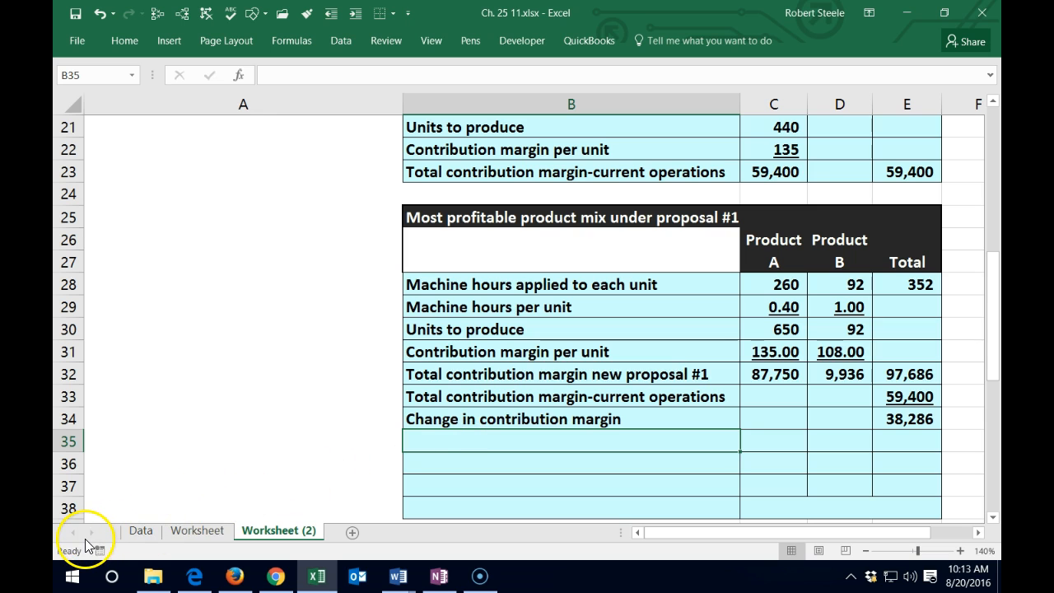
type("Change in fixed costs")
scroll(340, 340, "up", 5)
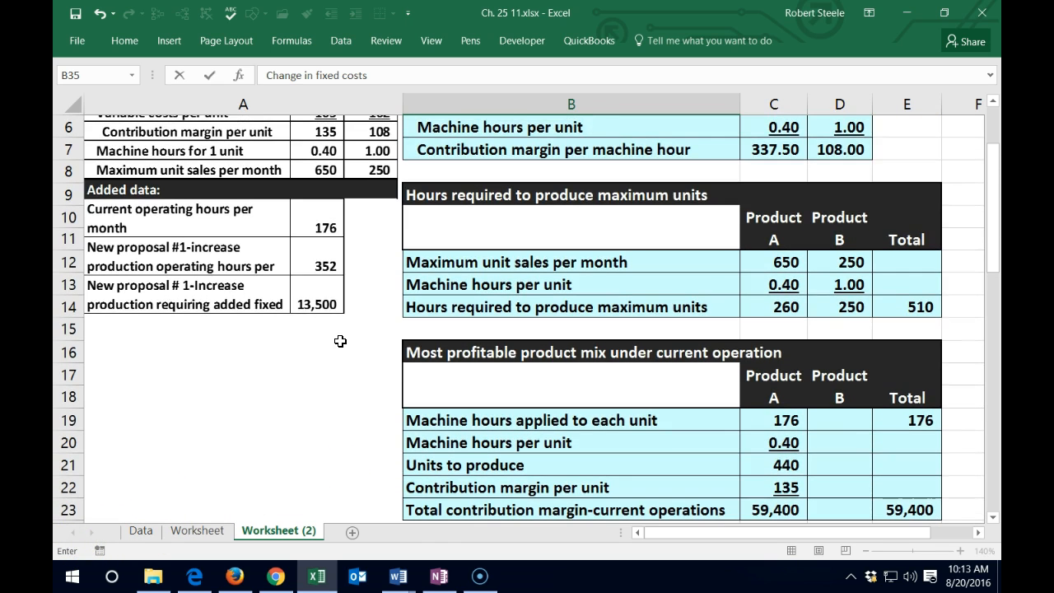
scroll(339, 340, "down", 2)
scroll(340, 341, "down", 4)
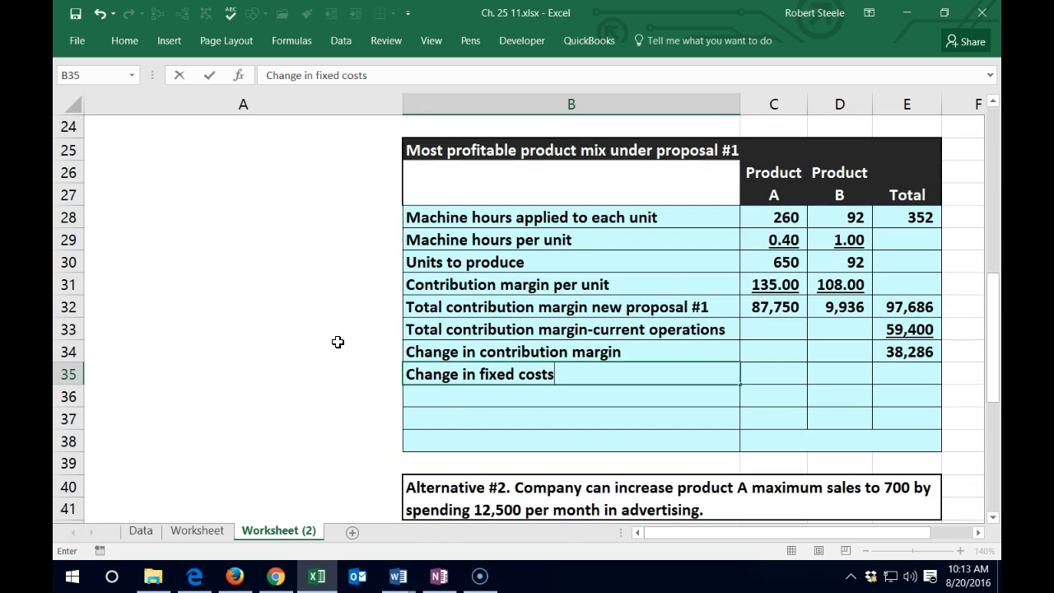
key("Right")
key("Right")
key("Right")
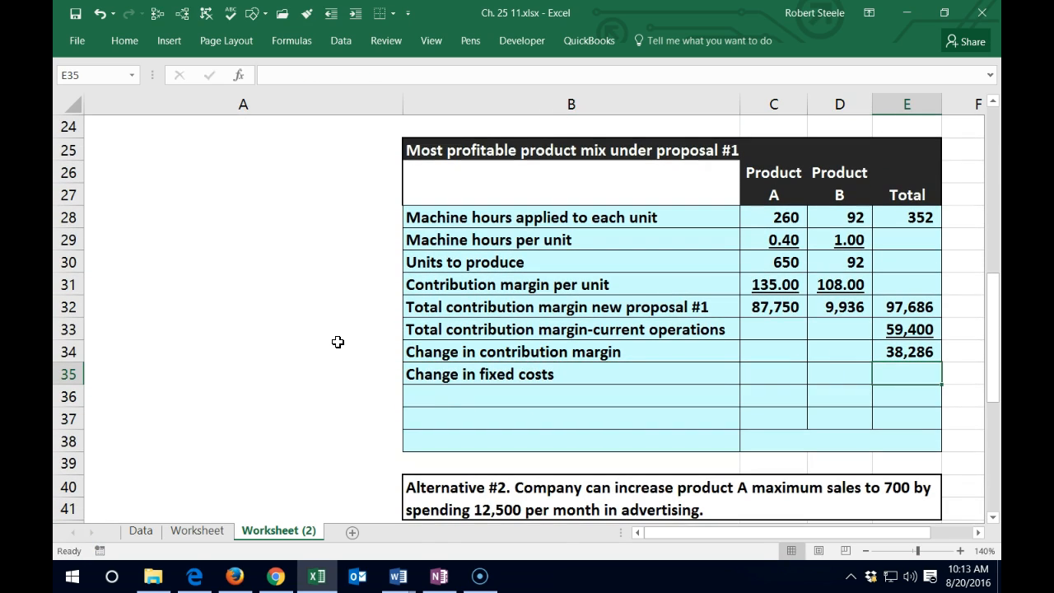
type("13500")
key("Return")
- Underline the change in fixed costs amount in E35
key("Right")
key("Right")
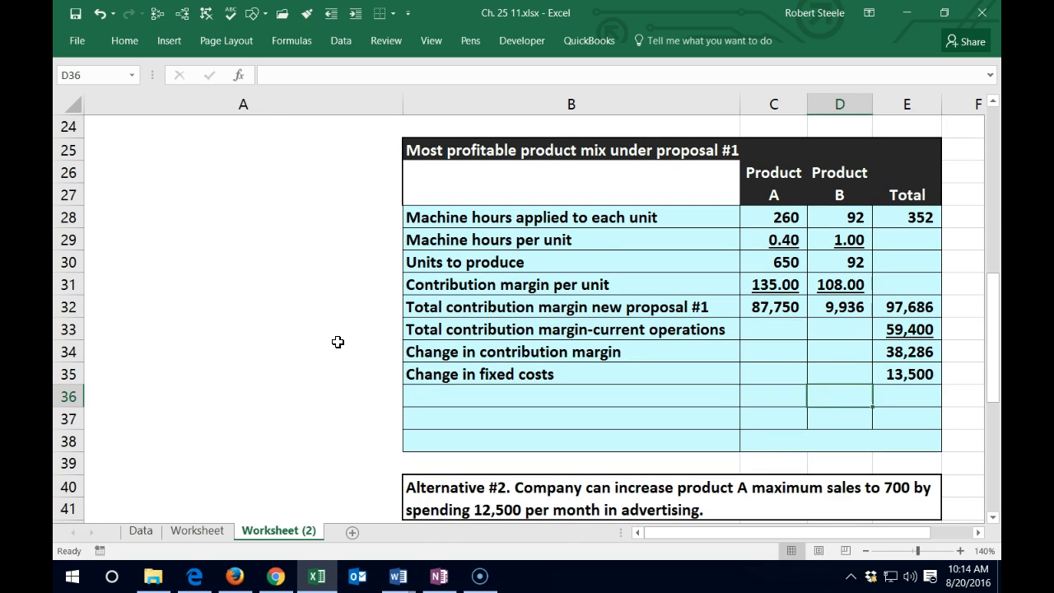
key("Right")
key("Up")
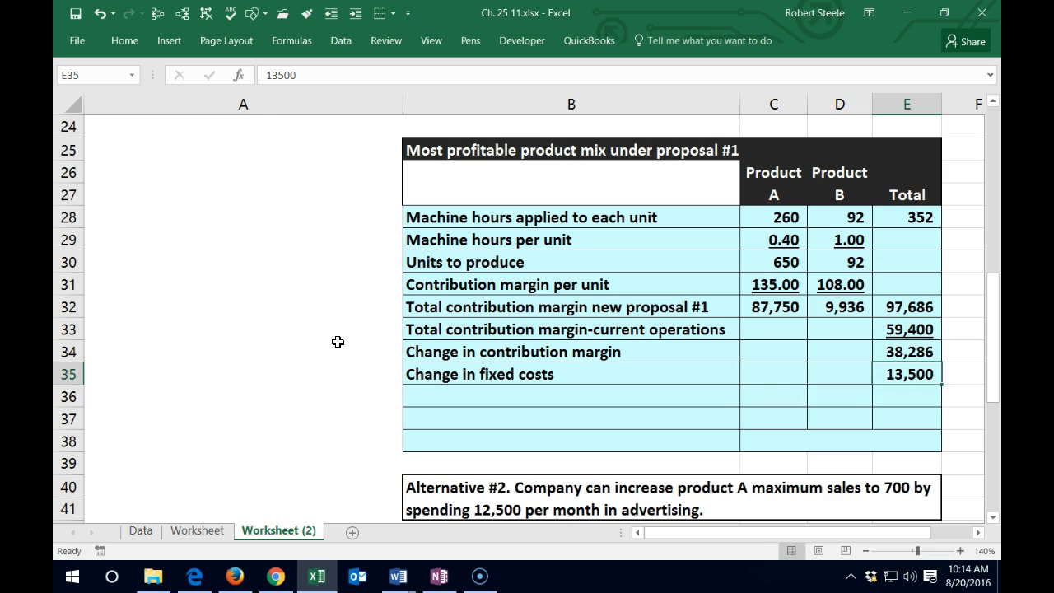
left_click(132, 44)
left_click(164, 97)
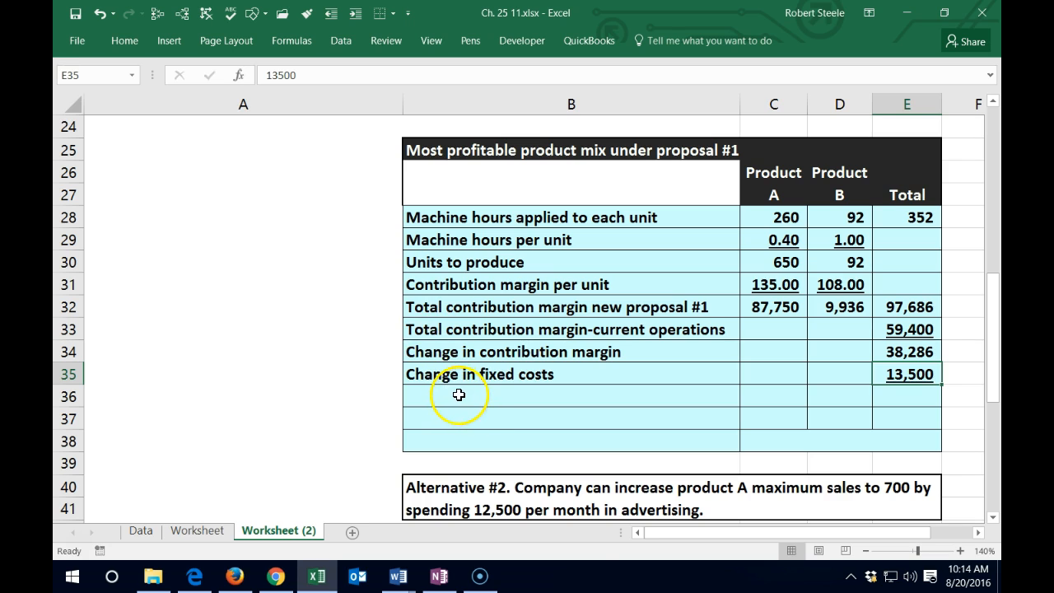
- Enter the label "Change in operating income (loss)" in B36
left_click(449, 396)
type("Change in operating income (loss)")
key("Right")
- Calculate the change in operating income in E36 with =E34-E35
key("Right")
key("Right")
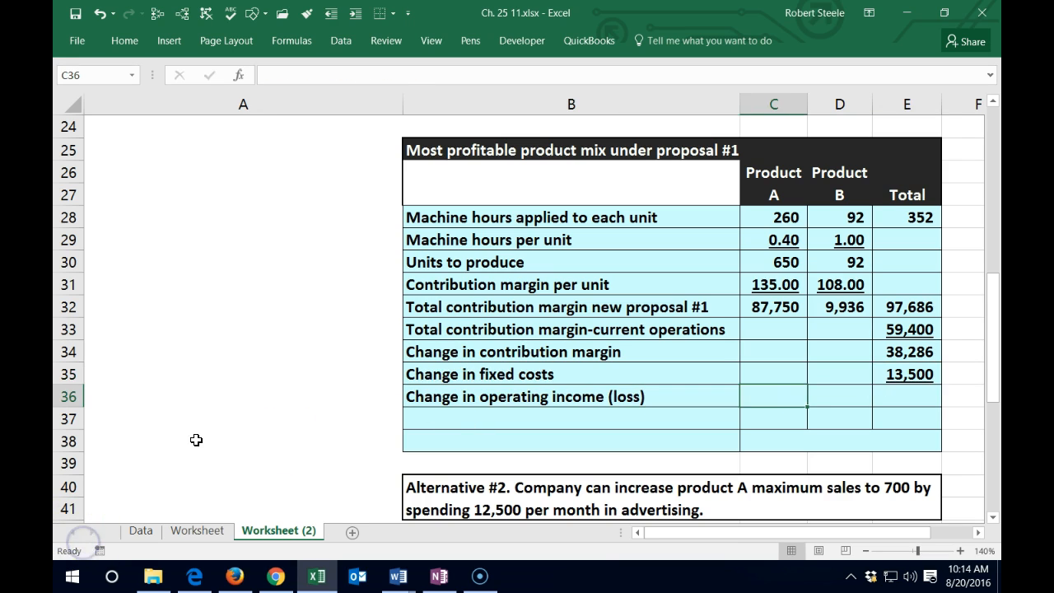
type("=")
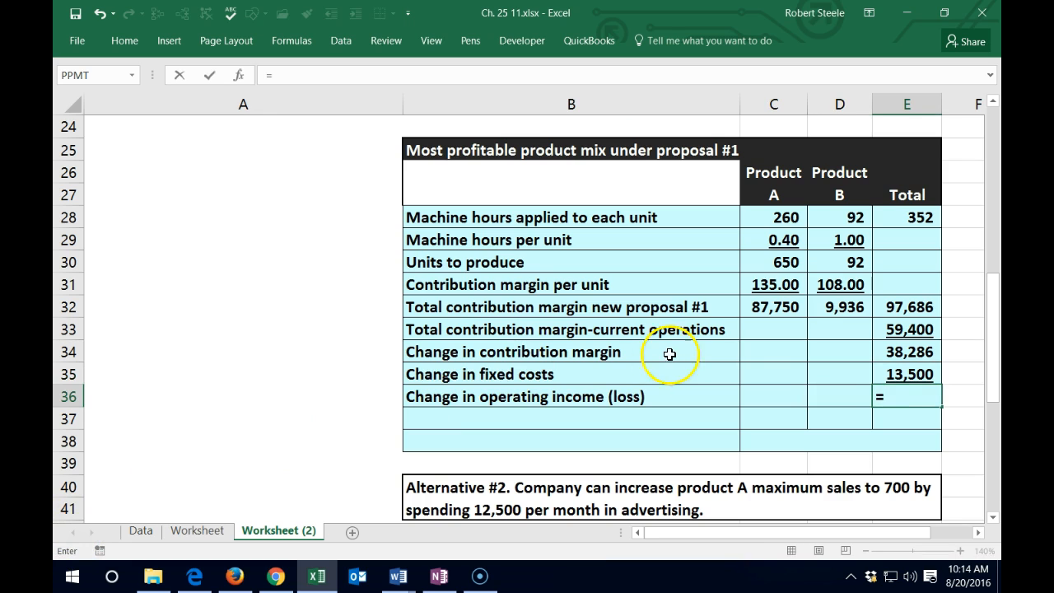
left_click(894, 352)
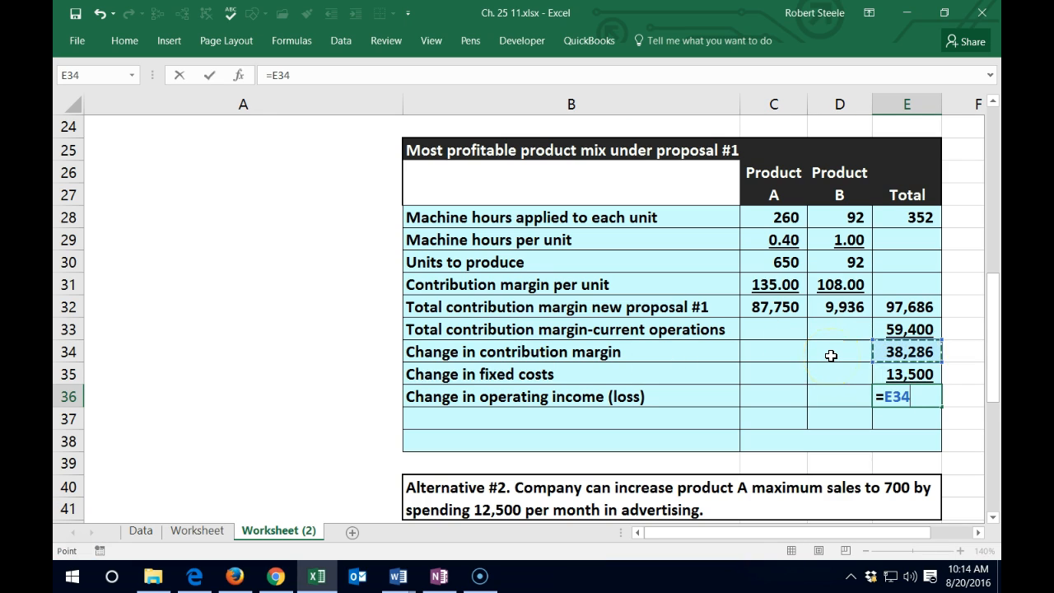
type("-")
left_click(912, 377)
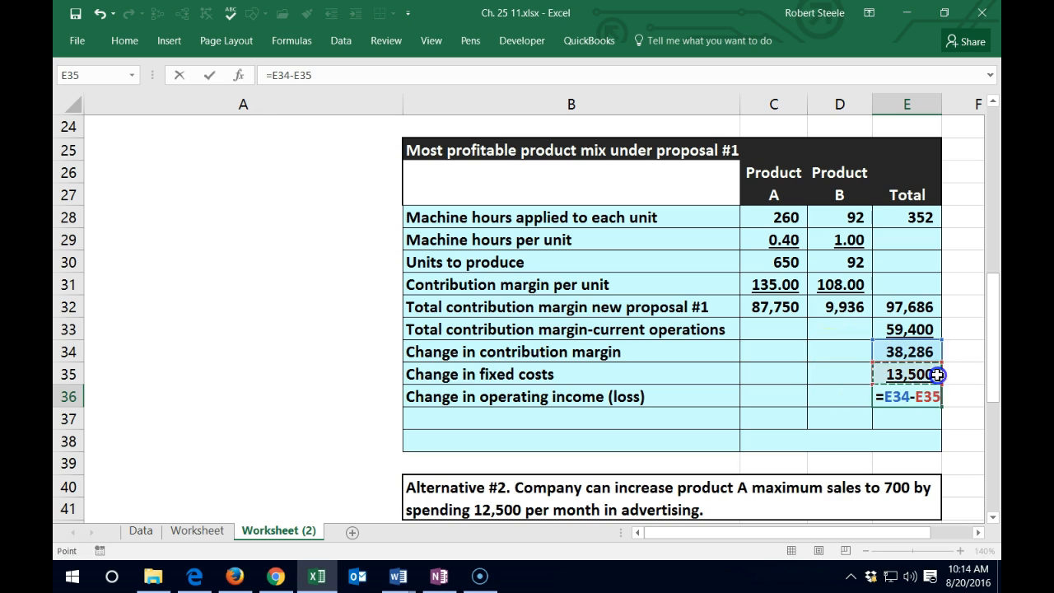
key("Return")
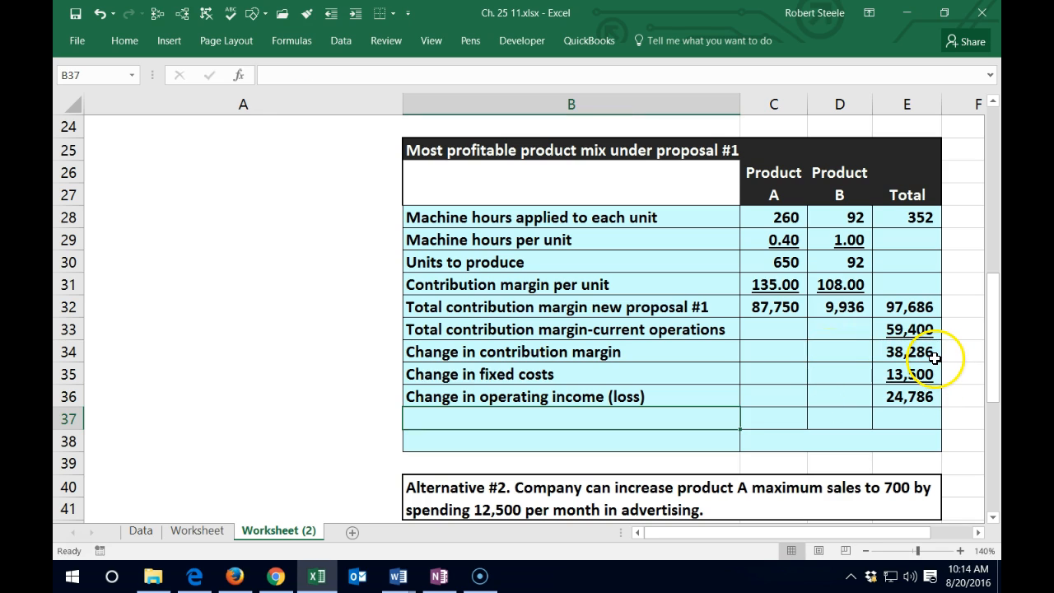
- Enter the label "Conclusion" in B38 below the proposal #1 table
left_click(512, 444)
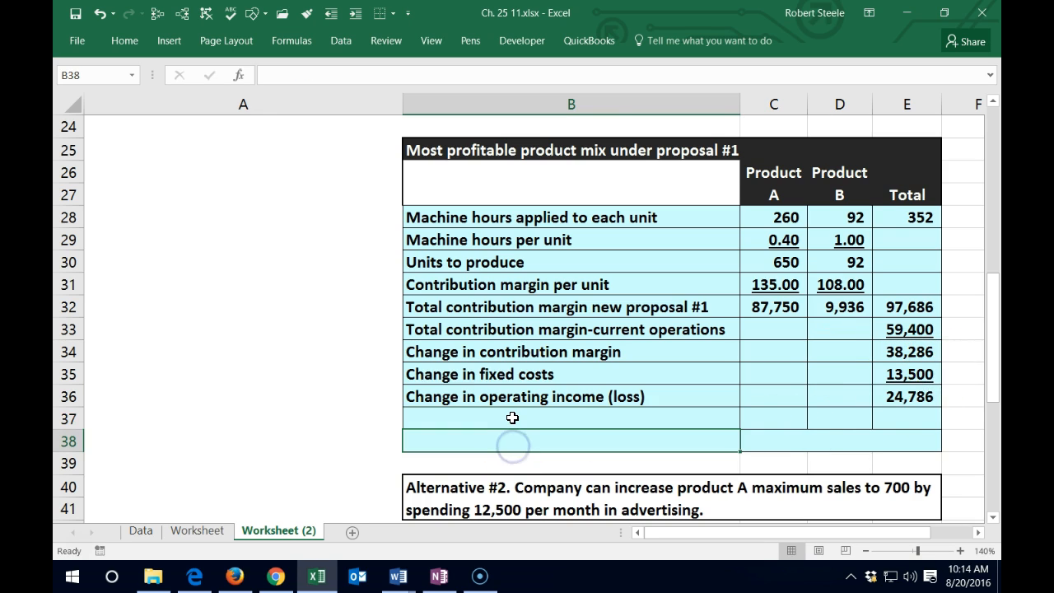
type("Conclusion")
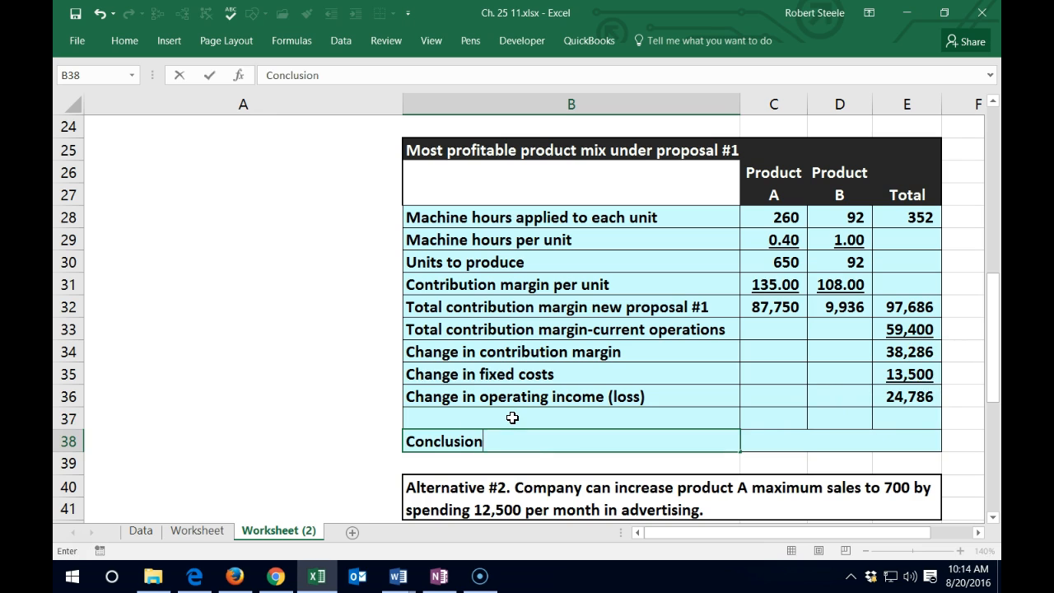
key("Tab")
key("Tab")
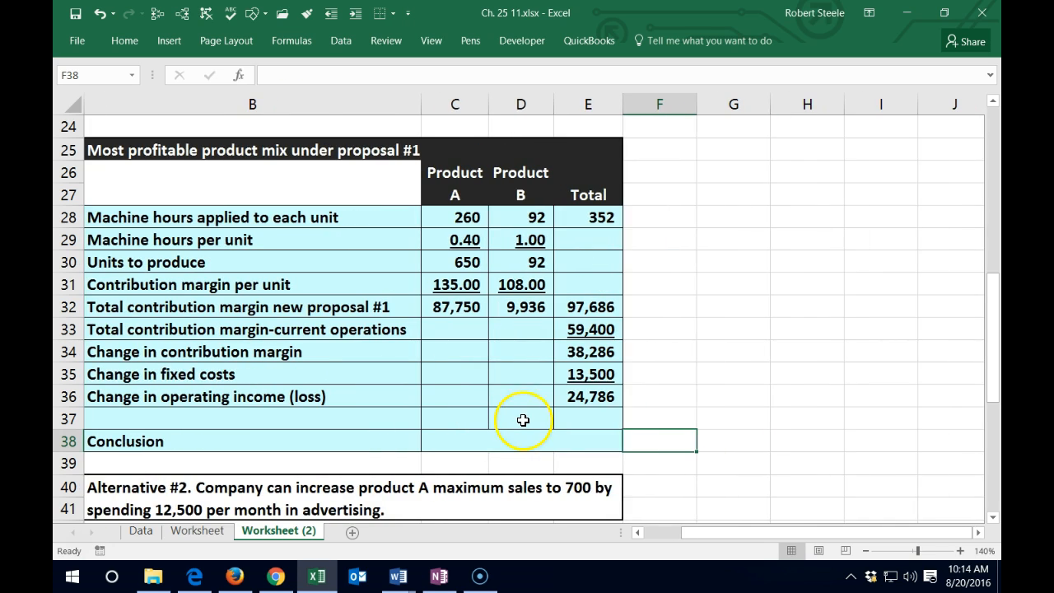
- Enter "Make change" as the proposal #1 conclusion in the merged cell C38
left_click(513, 433)
type("A")
key("BackSpace")
type("Ma")
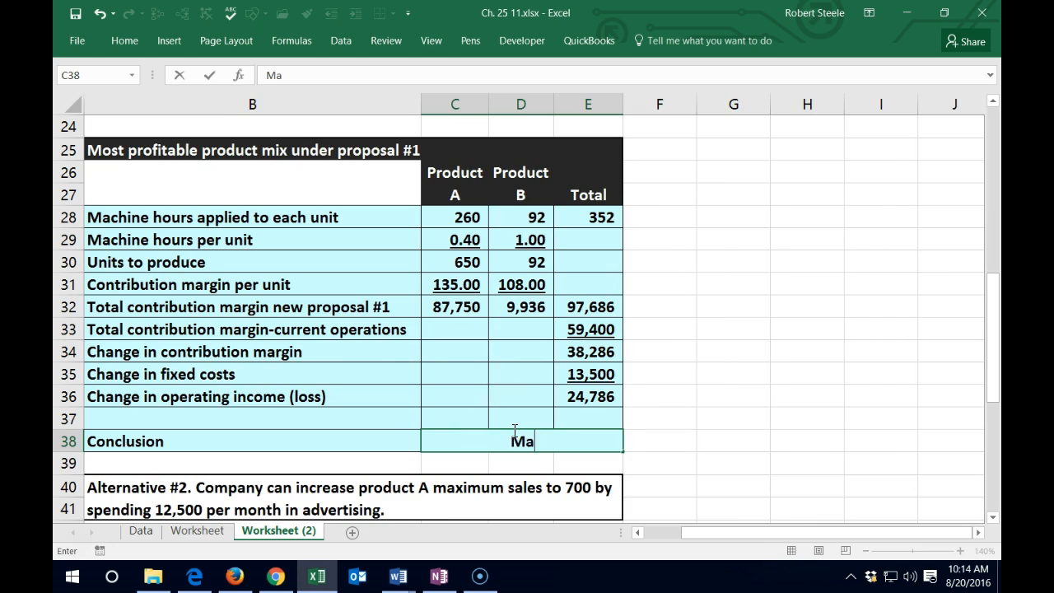
type("ke change")
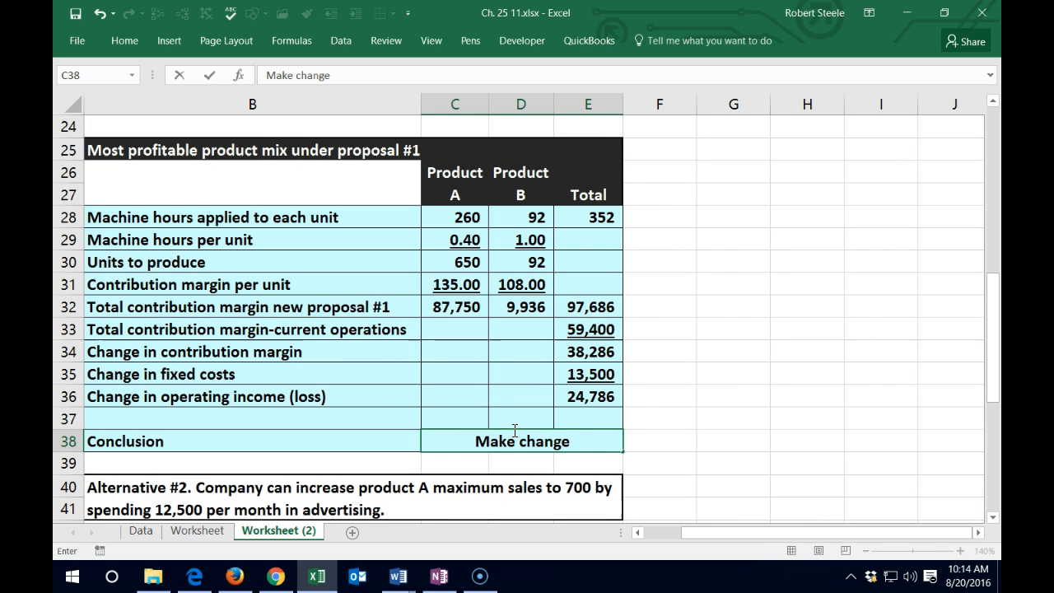
left_click(513, 428)
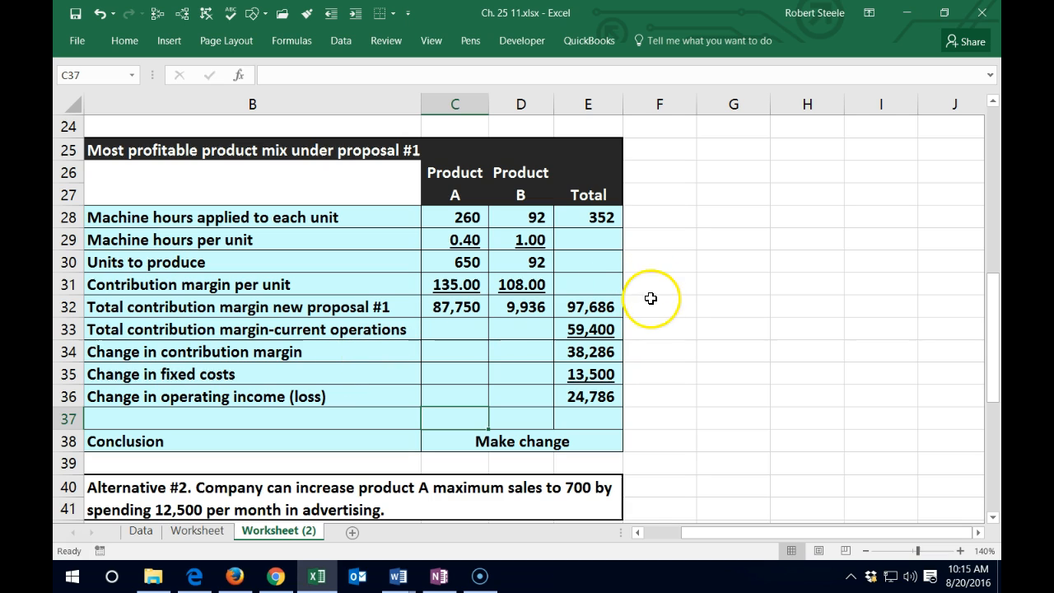
- Review the proposal #1 results, the Alternative #2 assumptions, the hours required for maximum units and the blank proposal #2 table
left_click(654, 370)
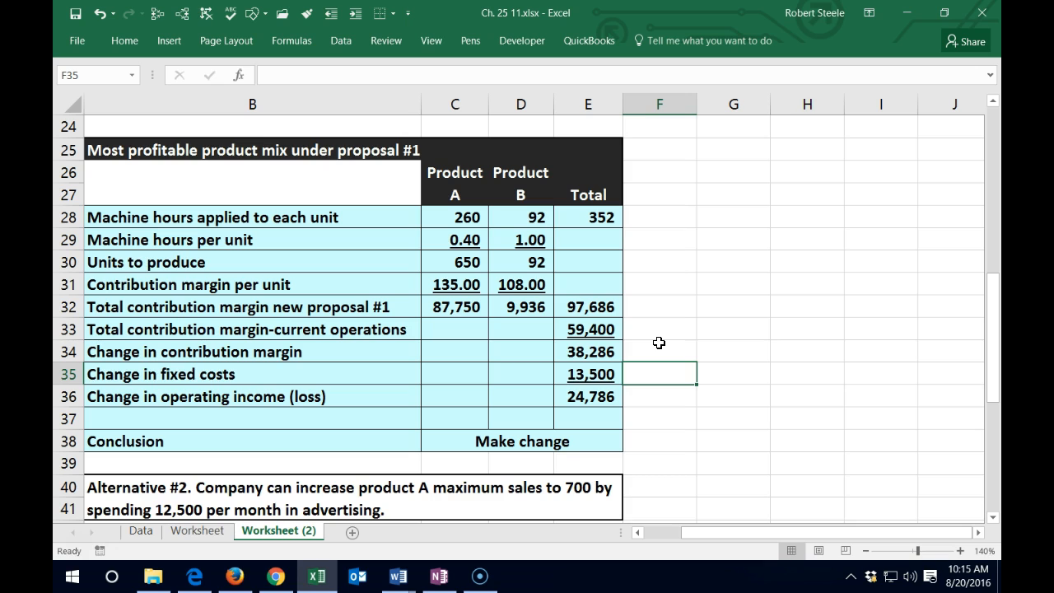
key("Left")
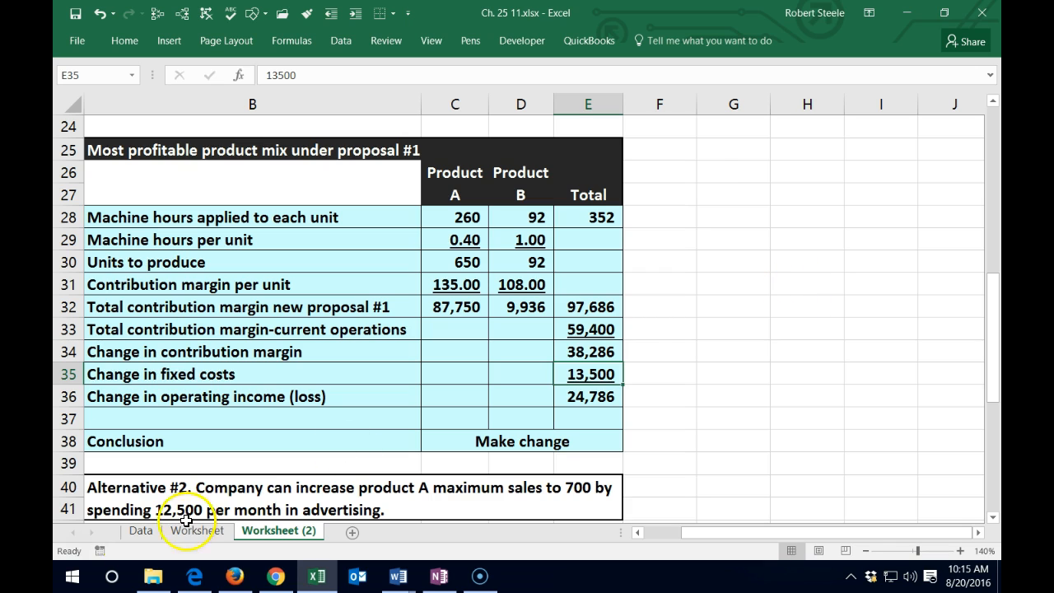
scroll(120, 444, "down", 2)
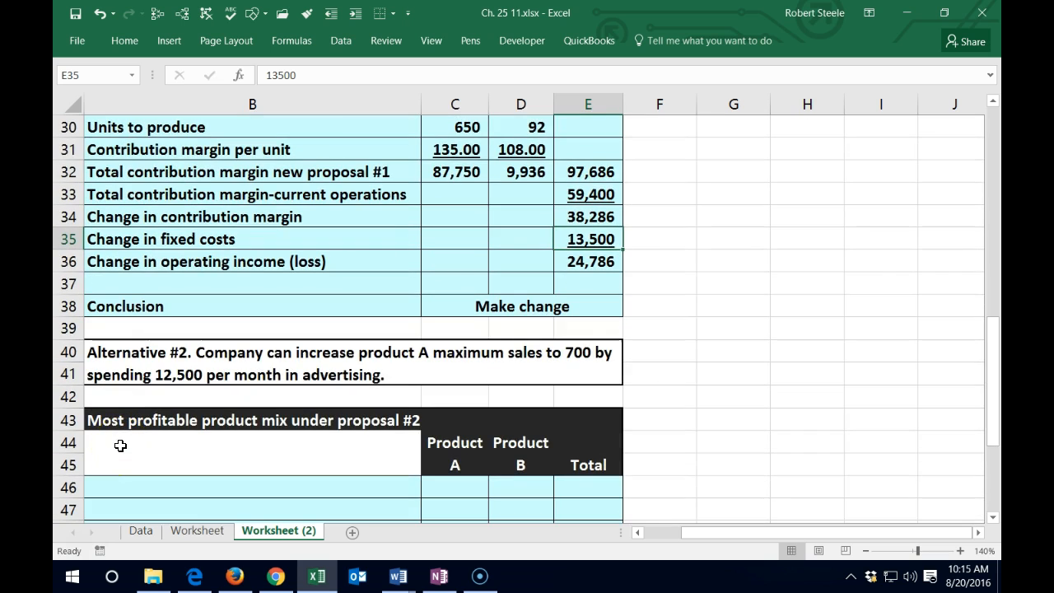
scroll(120, 444, "down", 1)
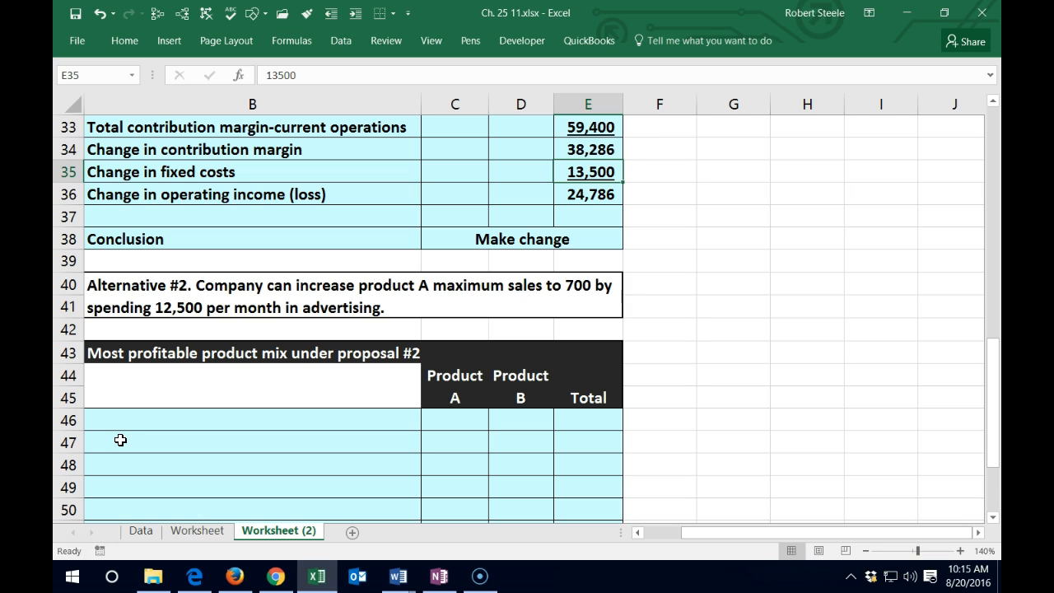
scroll(120, 441, "down", 1)
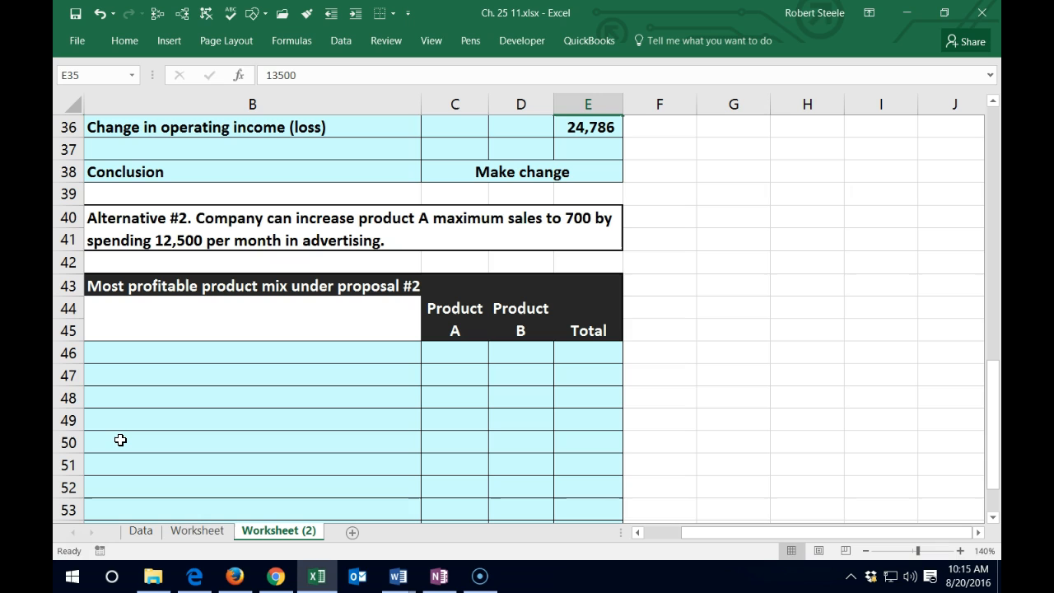
left_click(121, 440)
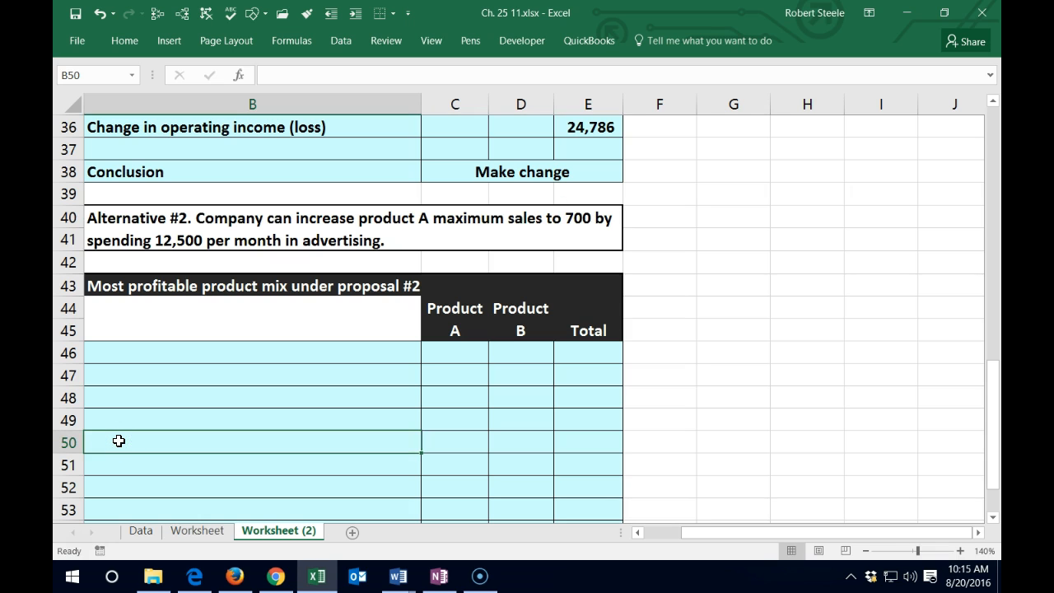
key("Left")
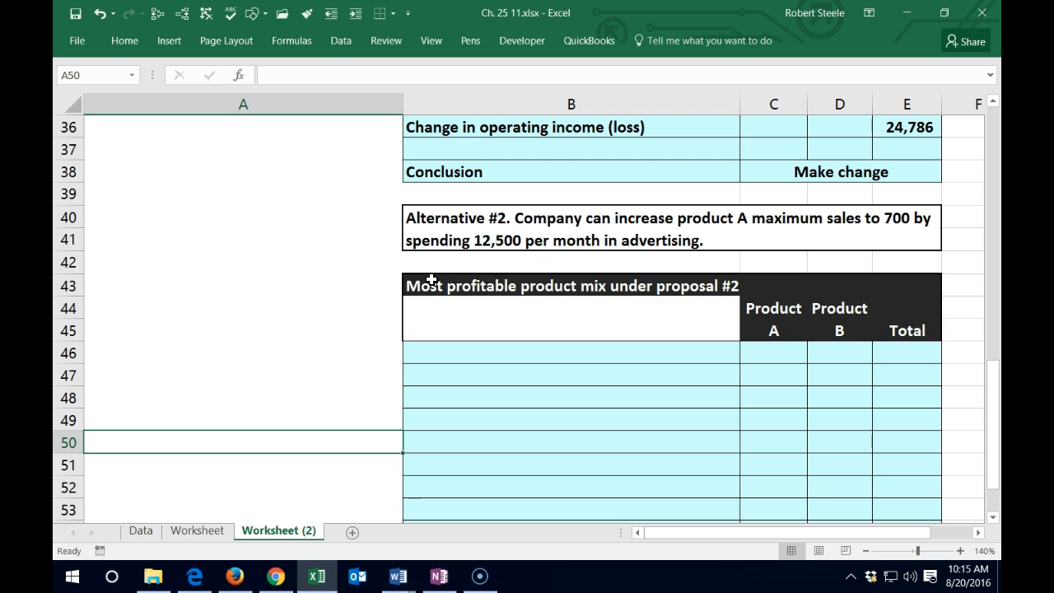
scroll(395, 293, "up", 9)
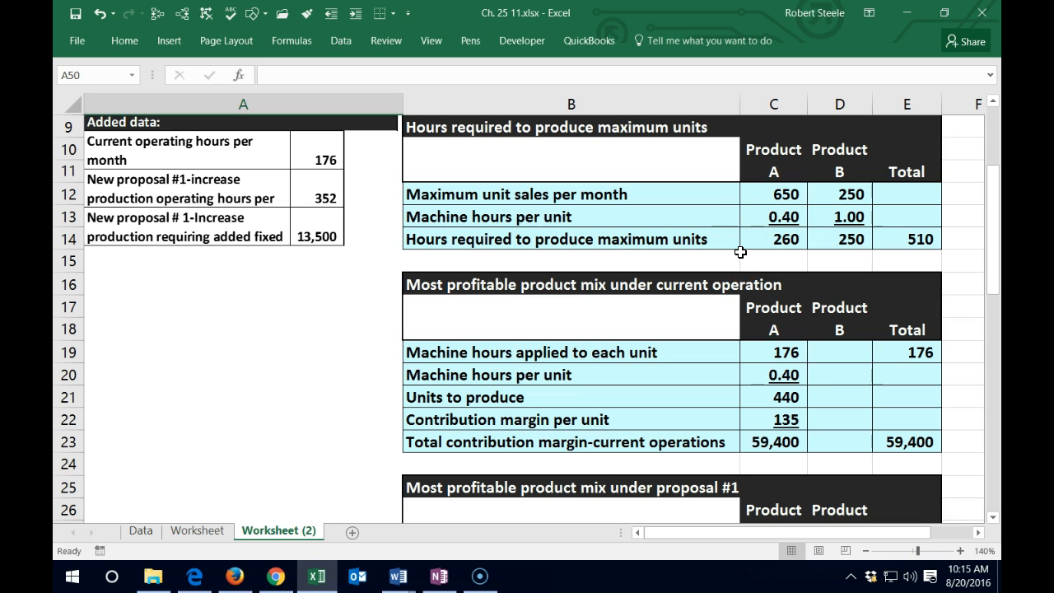
scroll(740, 252, "down", 8)
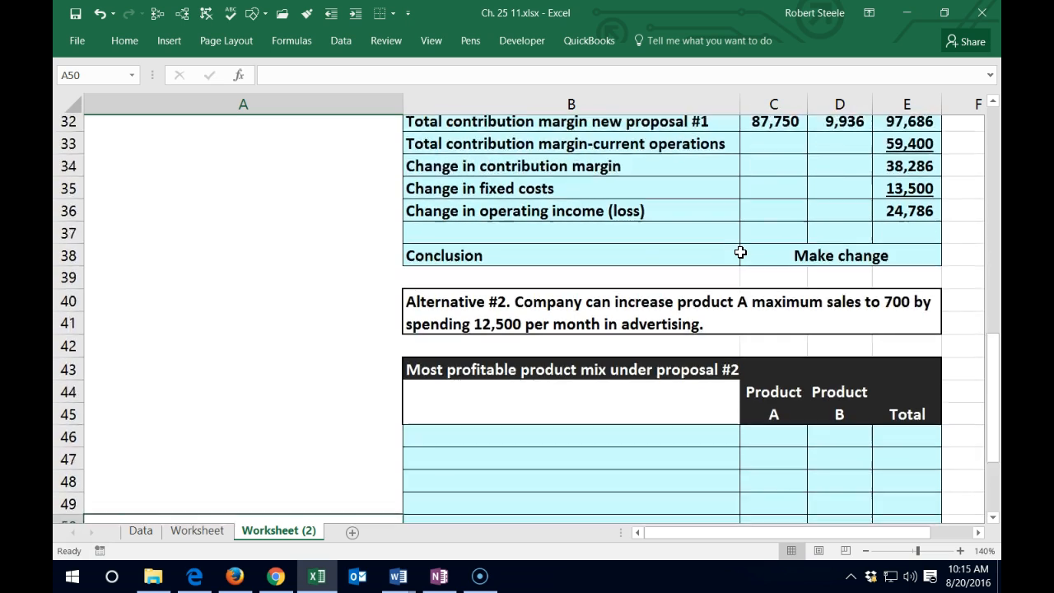
scroll(740, 252, "down", 2)
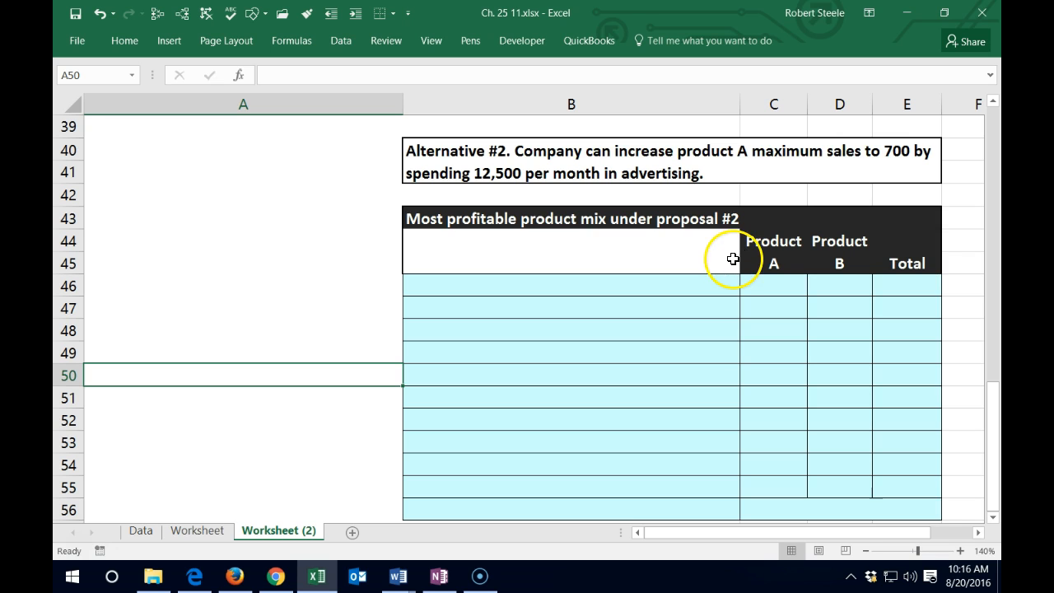
- Add the label "Machine hours applied to each unit" in B46 and calculate Product A's hours in C46 with =700*.4
left_click(430, 283)
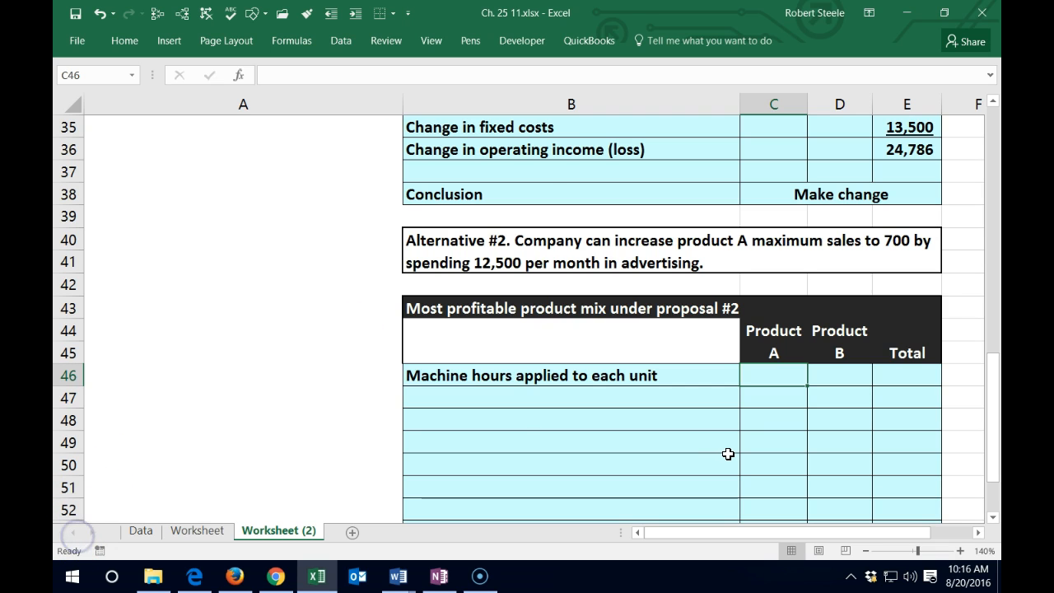
scroll(731, 452, "up", 3)
scroll(731, 452, "up", 7)
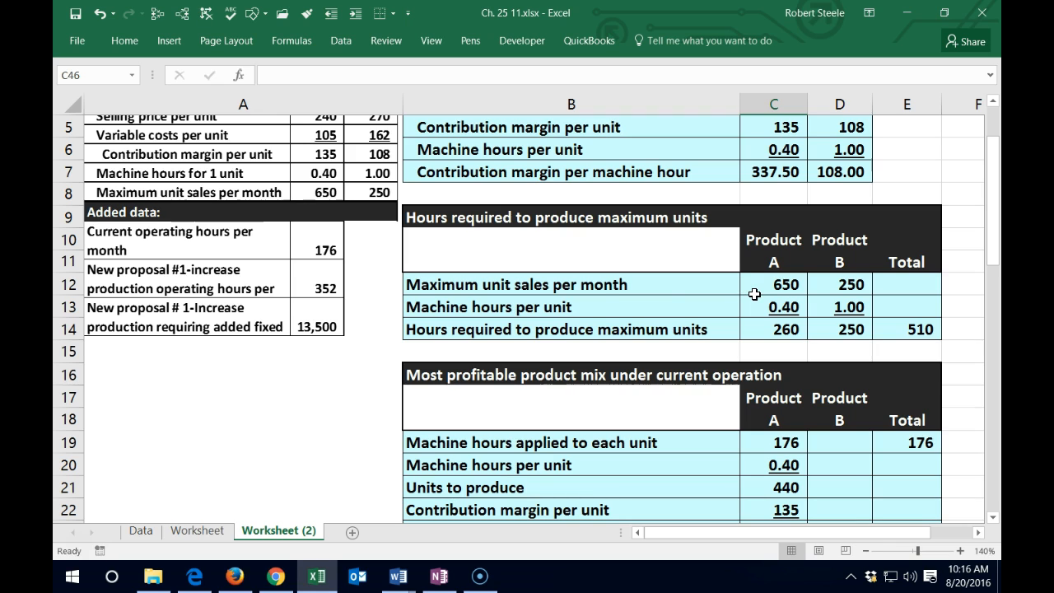
scroll(749, 318, "down", 9)
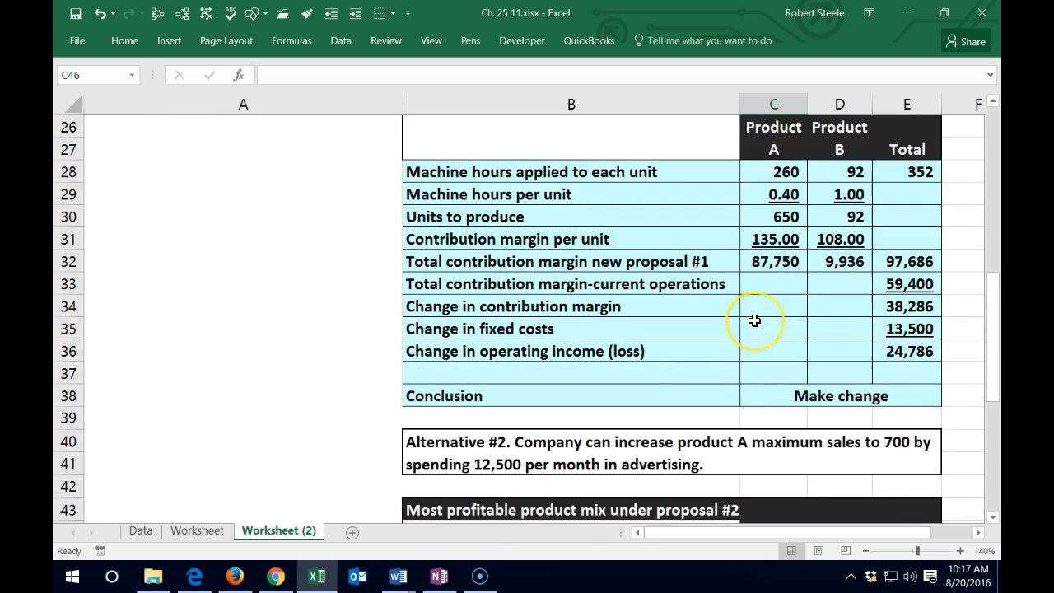
scroll(754, 320, "down", 1)
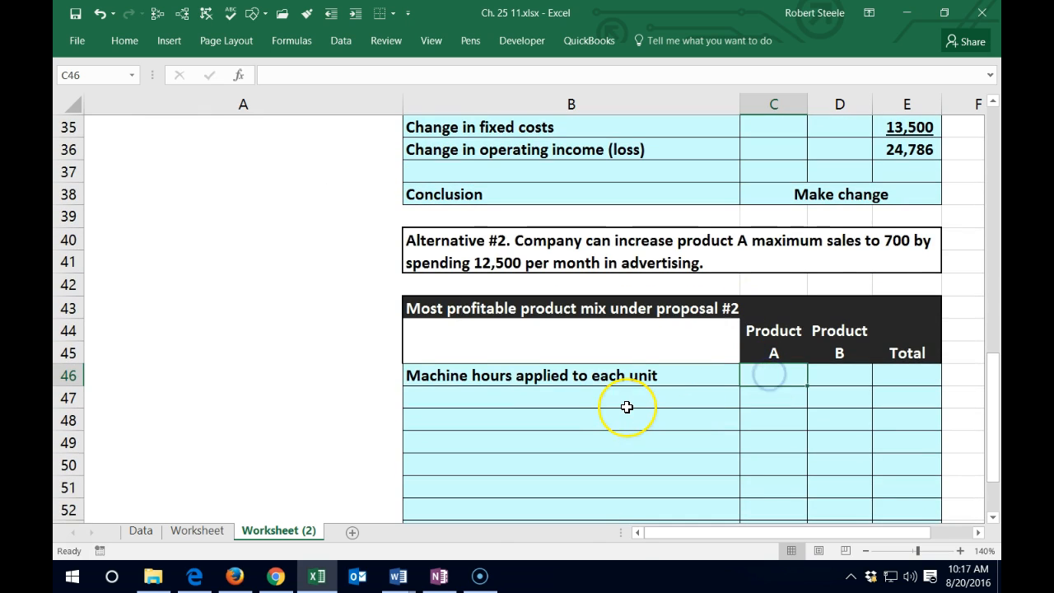
type("=700*.4")
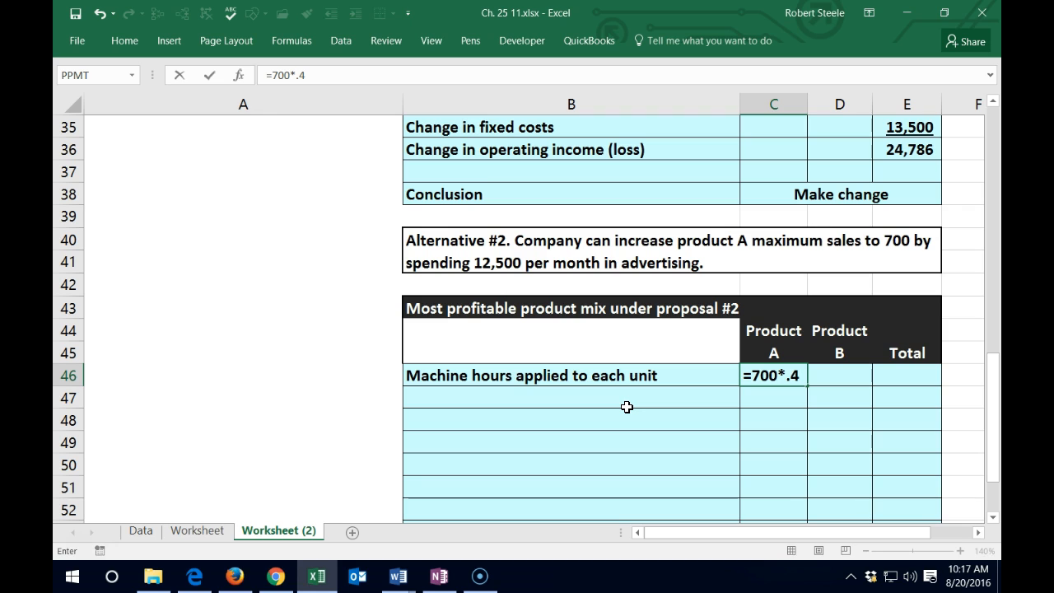
key("Return")
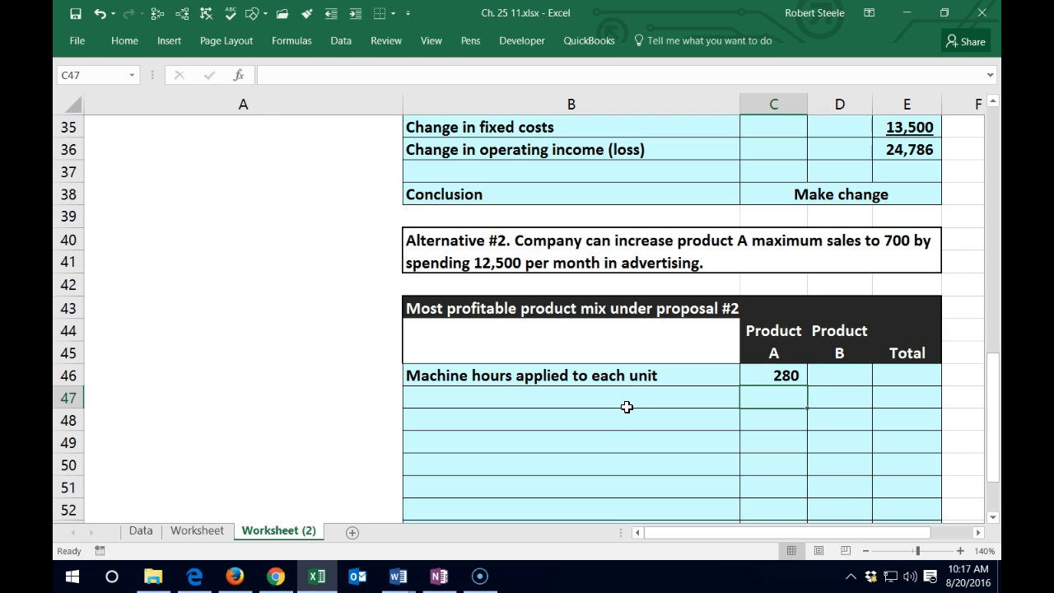
- Calculate Product B's remaining machine hours in D46 by subtracting C46 from the 352 available hours
key("Up")
key("Right")
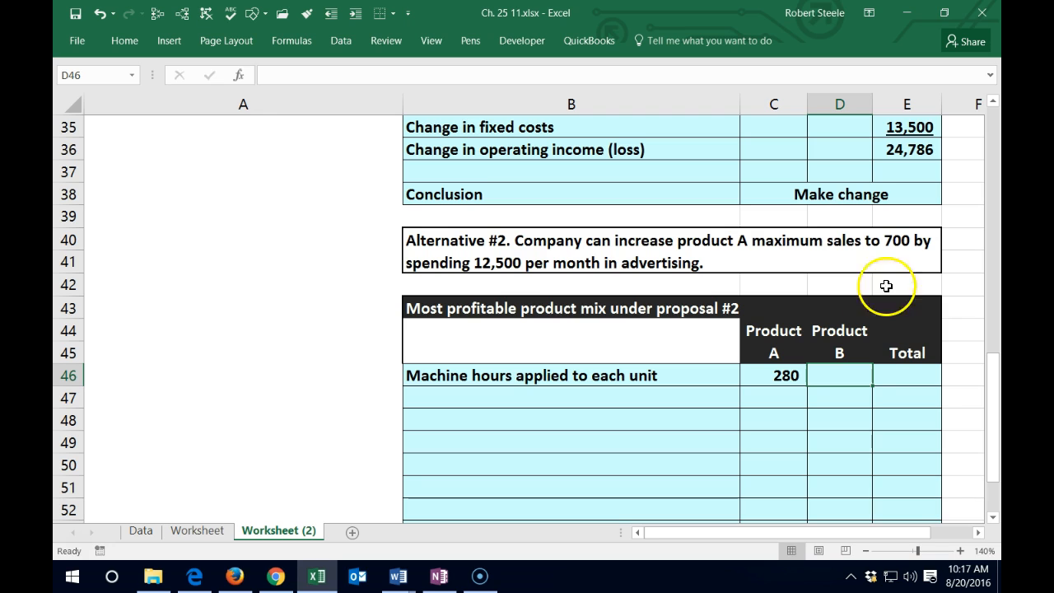
left_click(850, 375)
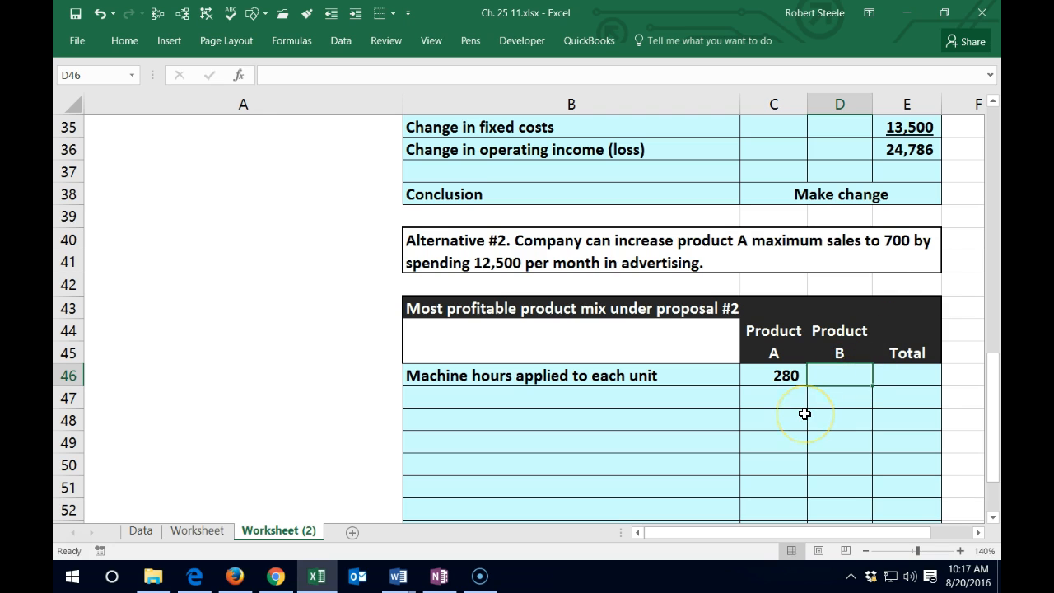
scroll(359, 344, "up", 9)
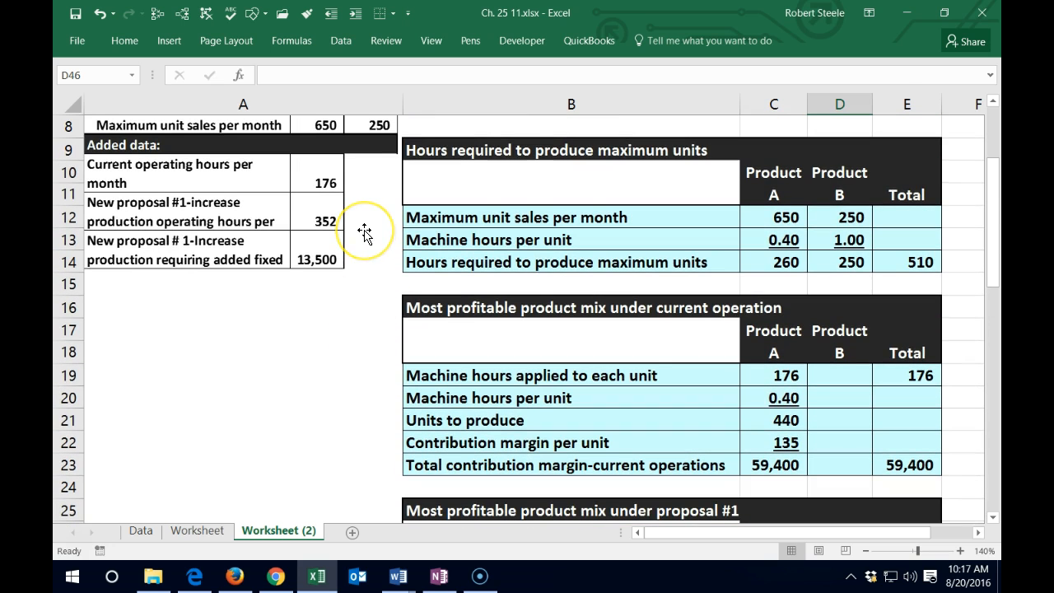
scroll(364, 235, "down", 9)
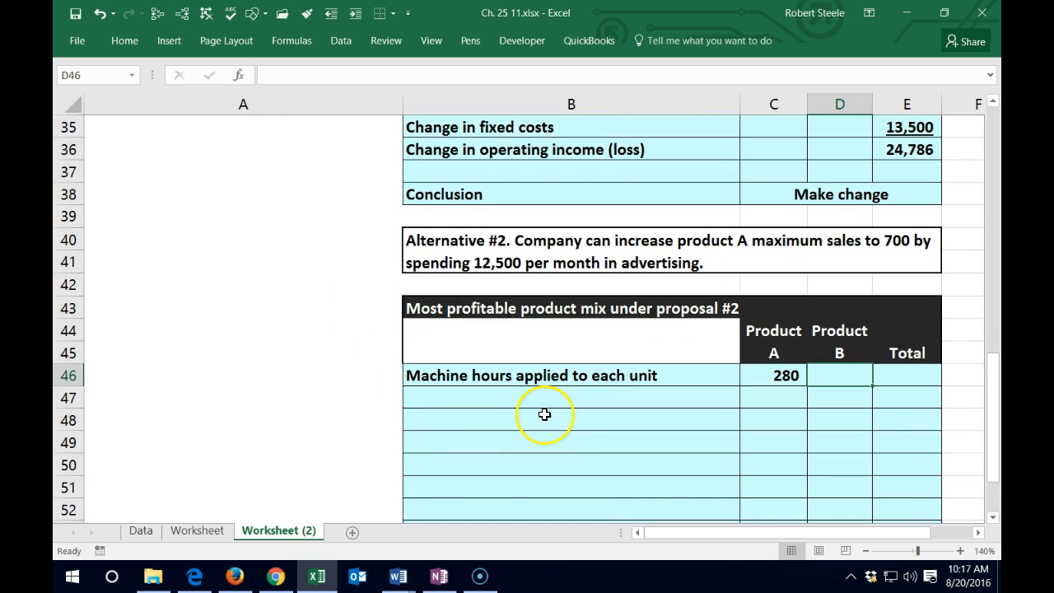
type("=352-")
left_click(750, 373)
key("Return")
- Total the machine hours of both products in E46 with =C46+D46
key("Right")
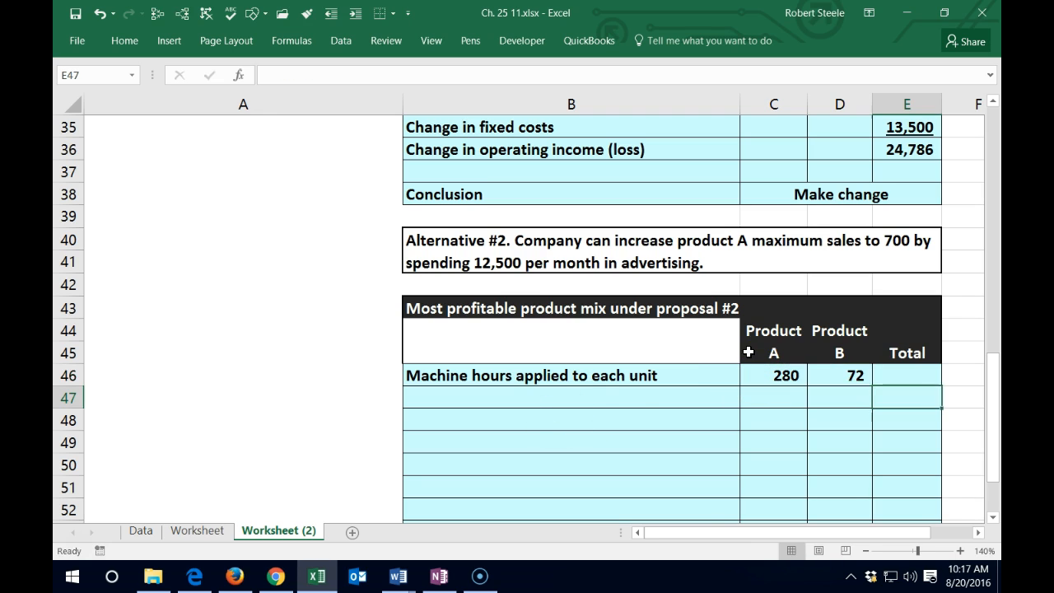
key("Up")
type("=")
key("Left")
key("Left")
type("+")
key("Left")
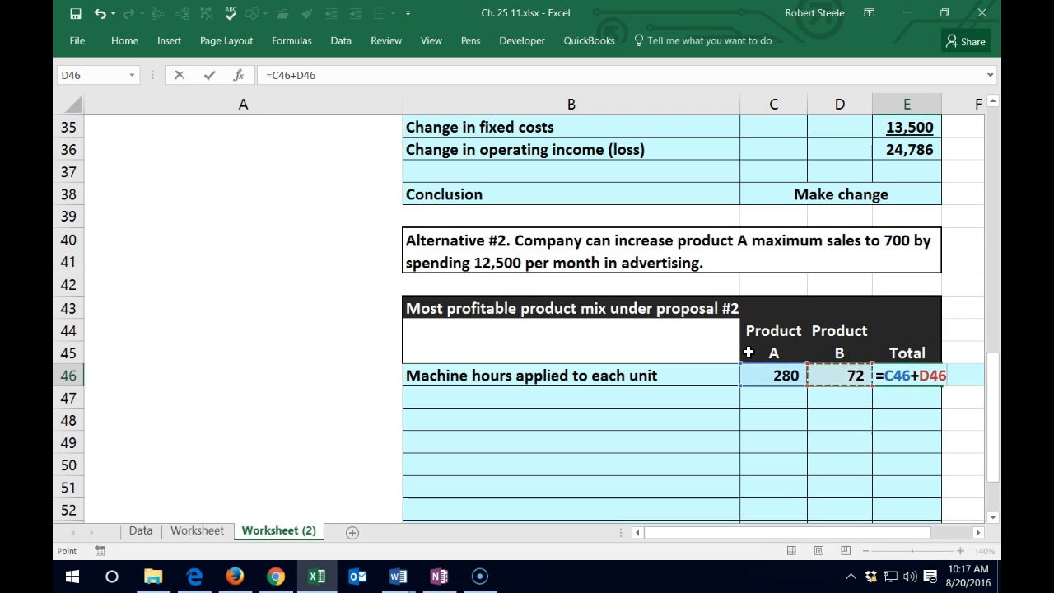
key("Return")
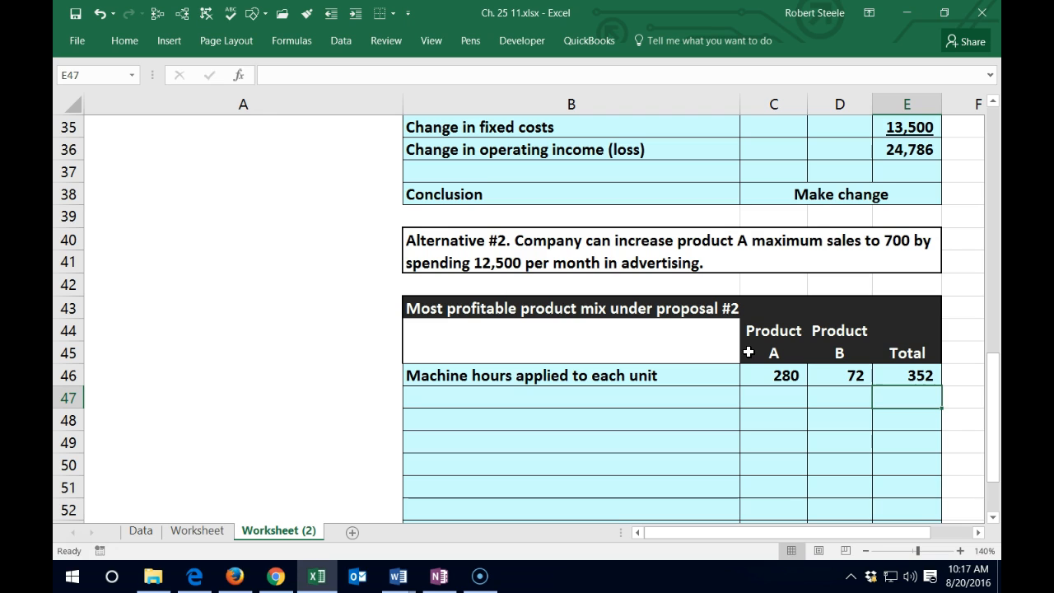
- Bring the label "Machine hours per unit" into B47 by linking it to B29 in the proposal #1 table
key("Left")
key("Left")
key("Left")
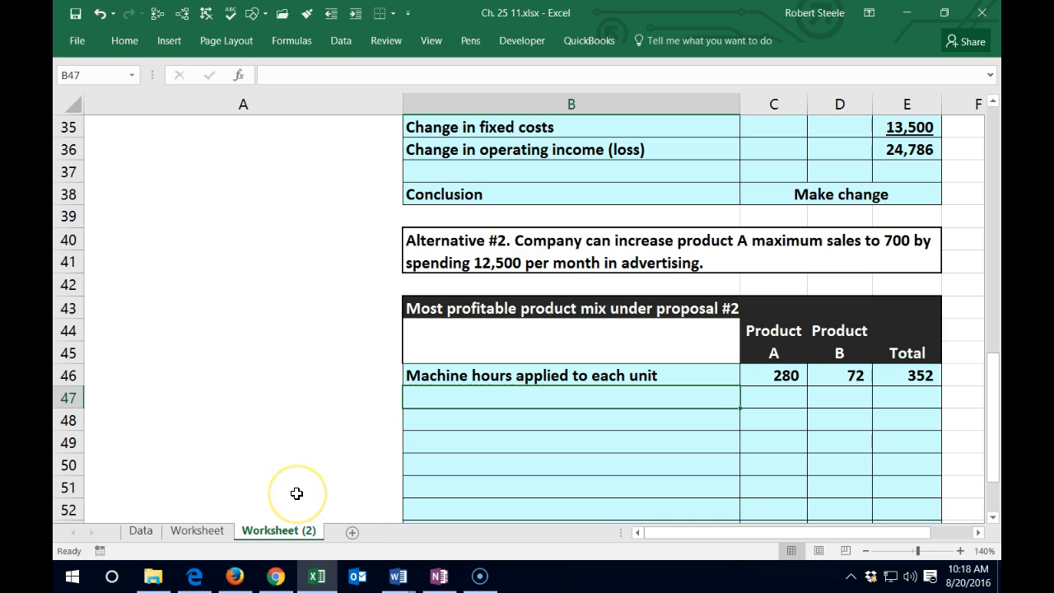
type("=")
scroll(259, 480, "up", 3)
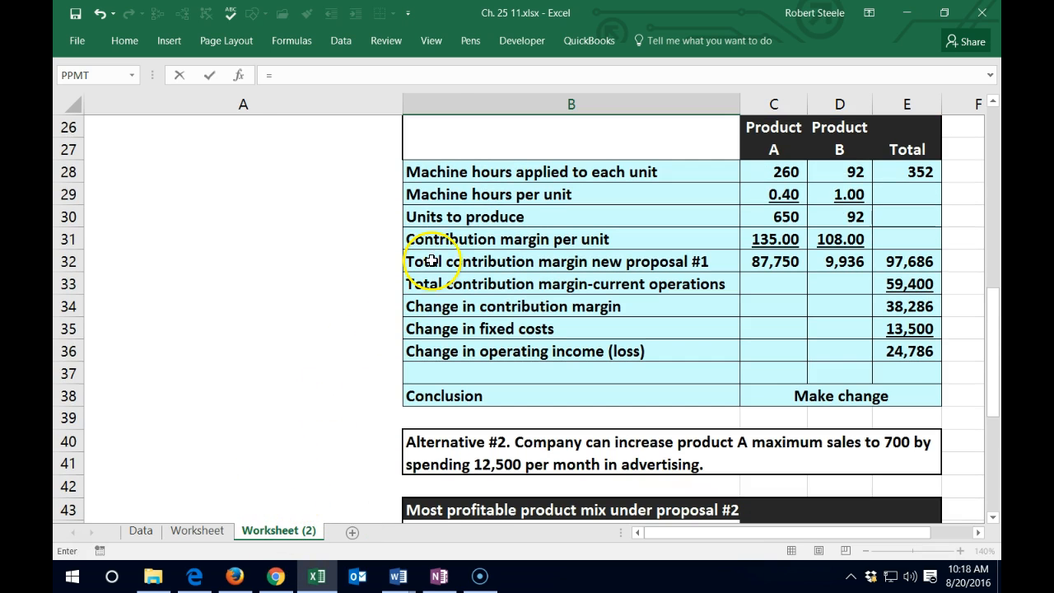
left_click(429, 195)
key("Return")
key("Return")
key("Return")
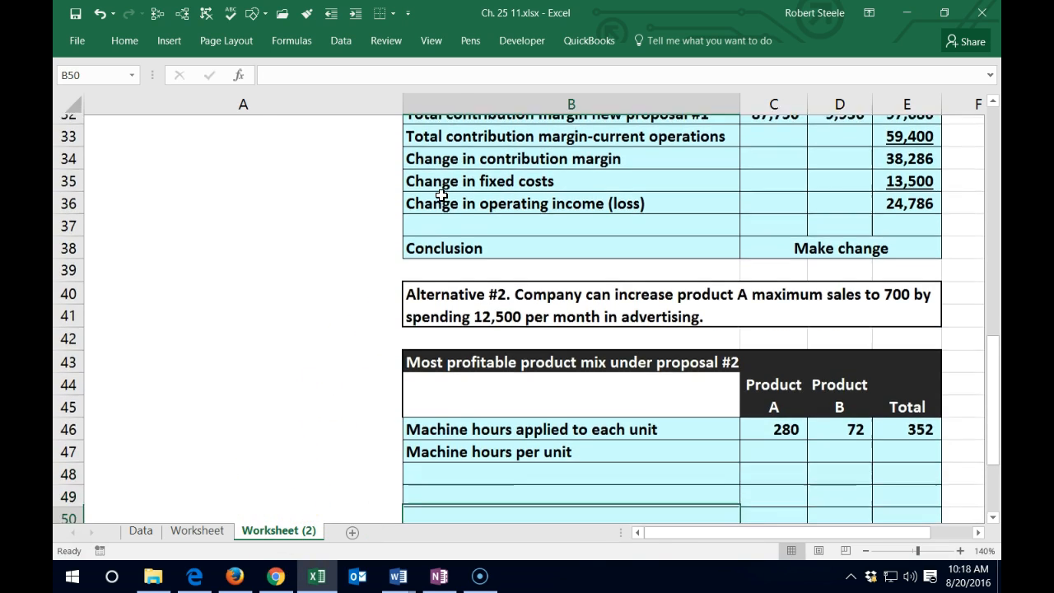
- Fill Product A's machine hours per unit in C47 by linking it to C29 in the proposal #1 table
key("Up")
key("Up")
key("Right")
key("Up")
type("=")
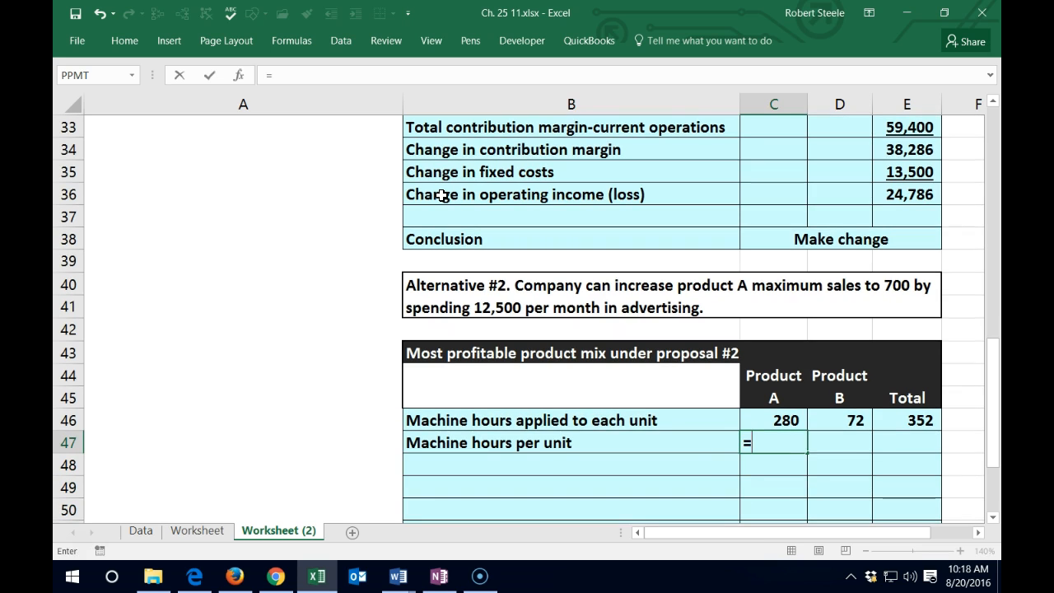
scroll(442, 195, "up", 2)
left_click(779, 170)
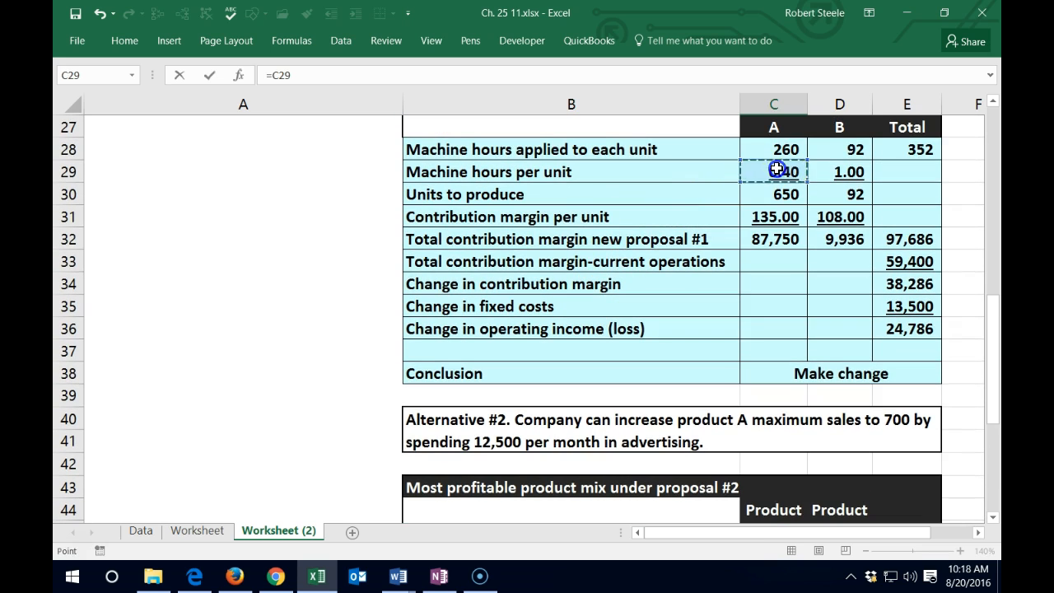
key("Tab")
- Fill Product B's machine hours per unit in D47 by linking it to D29 in the proposal #1 table
type("=")
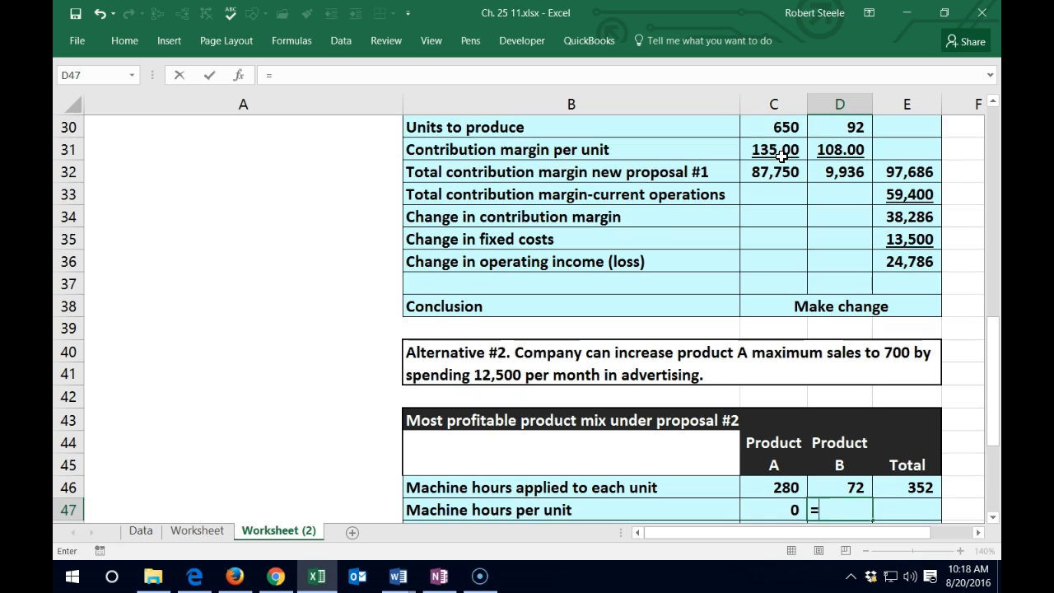
scroll(766, 153, "up", 2)
left_click(811, 233)
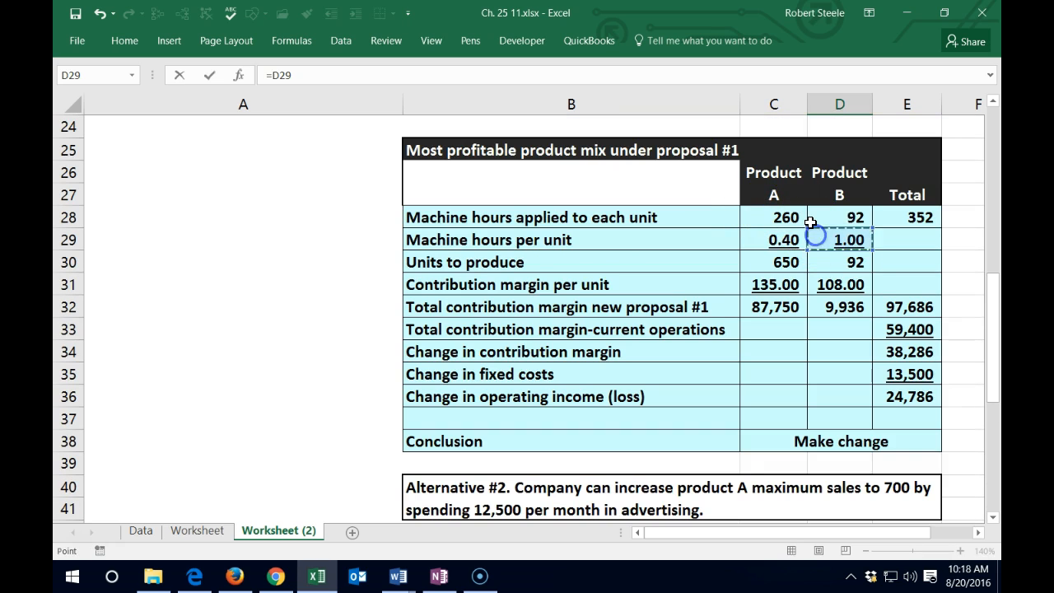
key("Return")
- Copy the number and underline formatting of C29:D29 onto C47:D47 with Format Painter
scroll(810, 221, "down", 1)
scroll(810, 219, "up", 2)
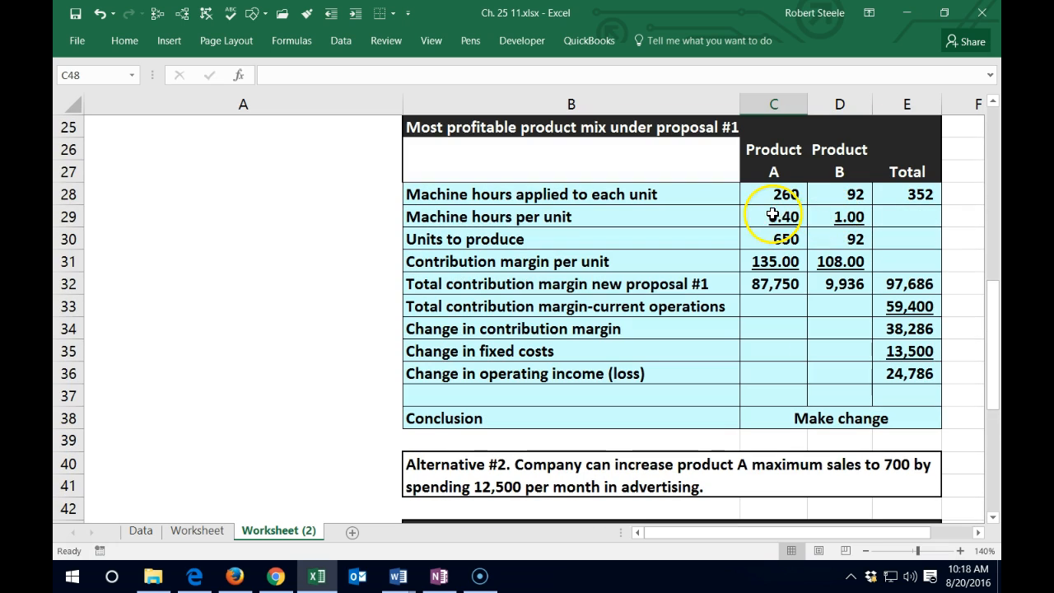
left_click_drag(774, 216, 836, 216)
left_click(124, 40)
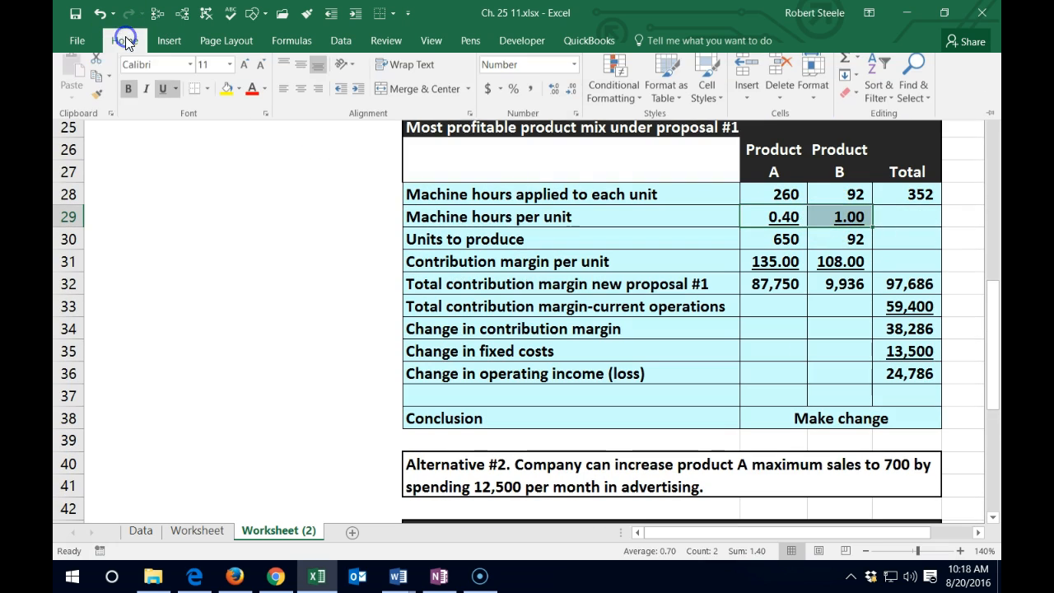
left_click(97, 100)
scroll(681, 376, "down", 4)
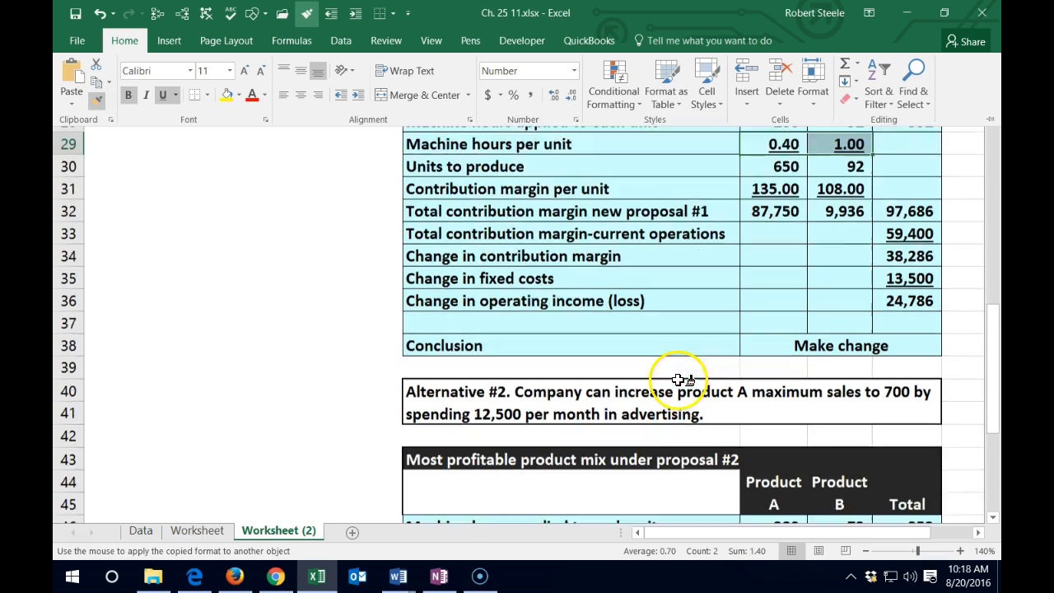
left_click_drag(761, 351, 836, 349)
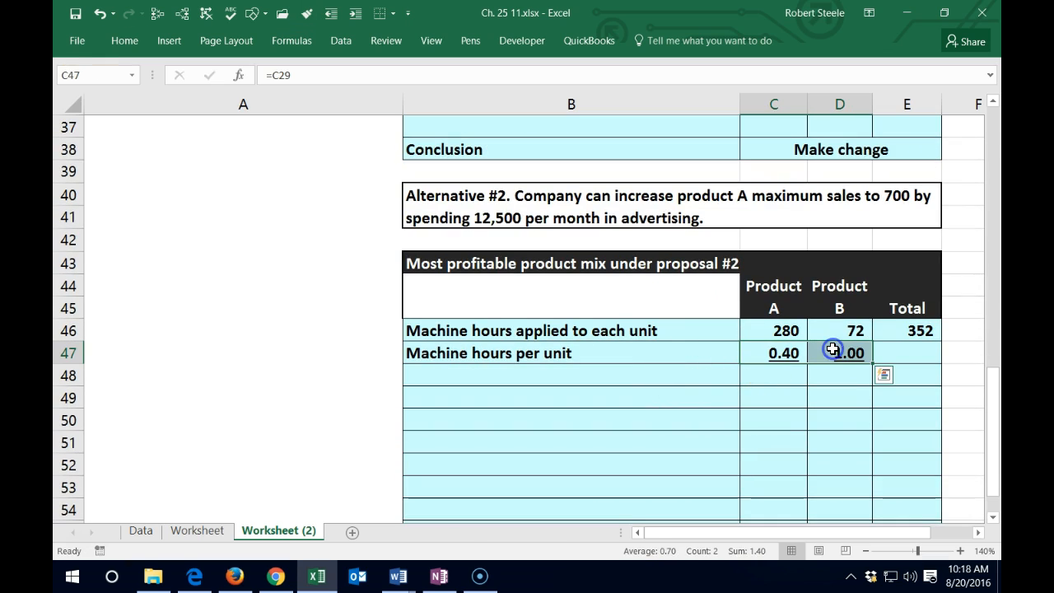
- Add the label "Units produced" in B48 and calculate Product A's units in C48 with =C46/C47
left_click(815, 428)
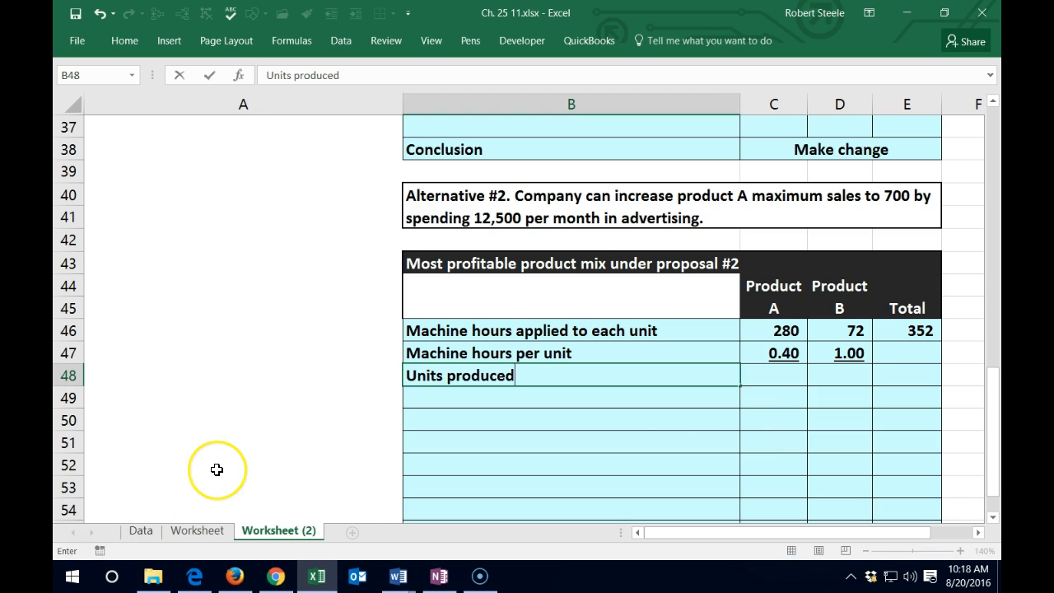
key("Right")
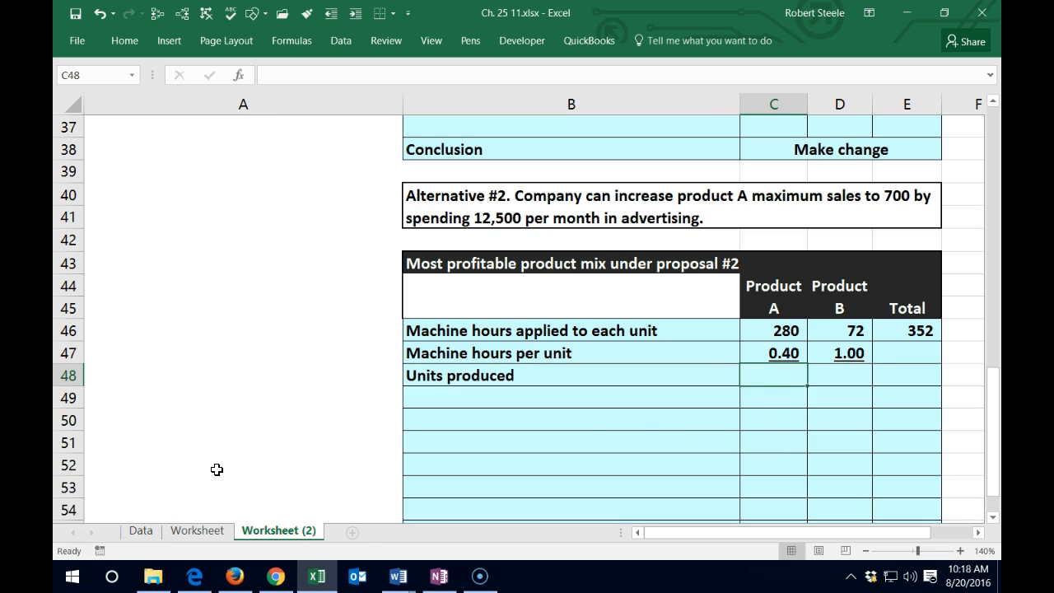
type("=")
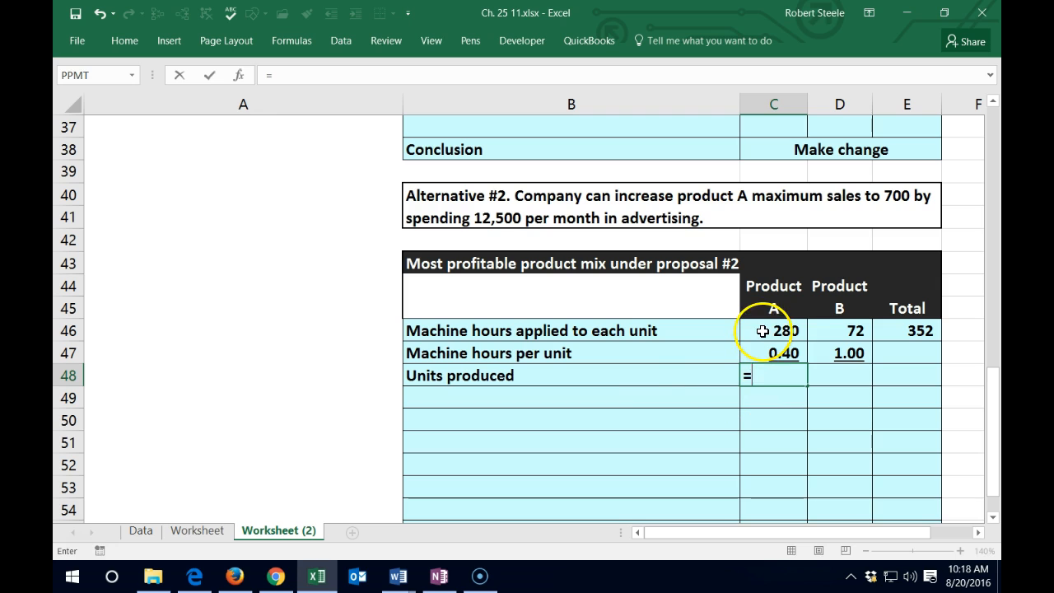
left_click(759, 331)
type("/")
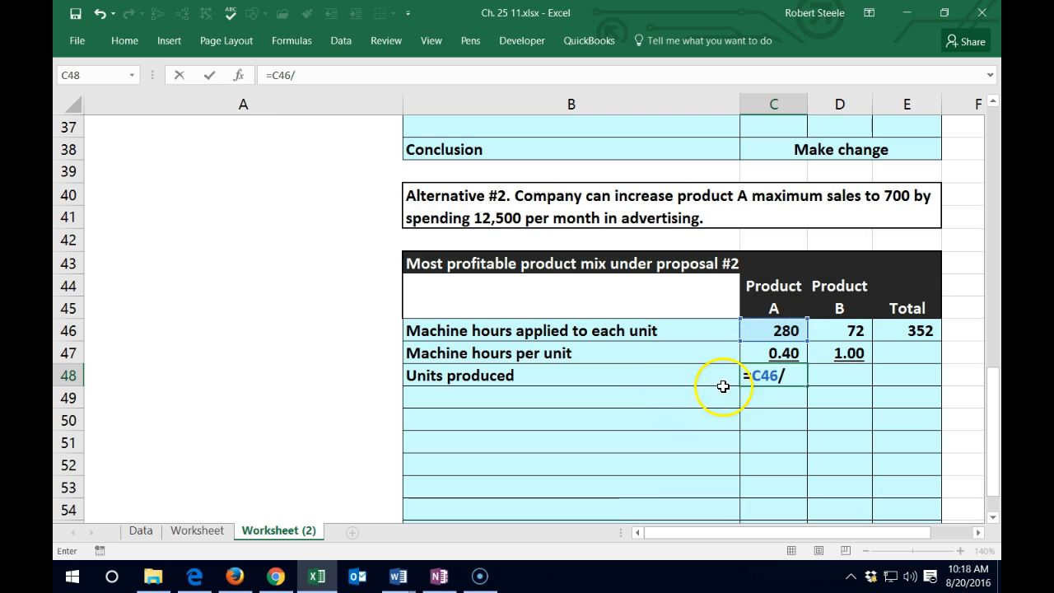
left_click(777, 347)
key("Tab")
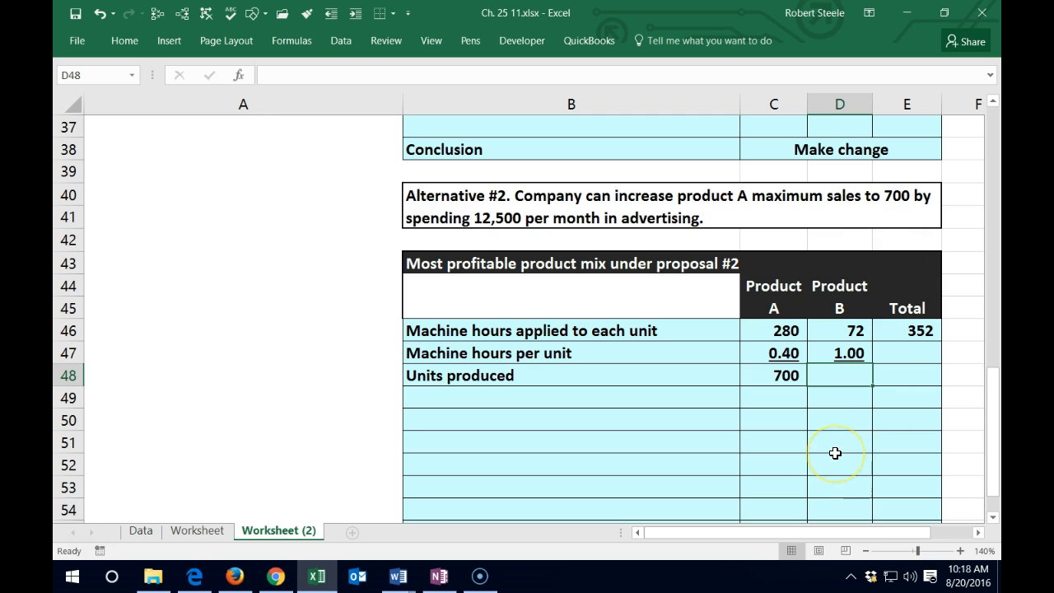
- Calculate Product B's units produced in D48 with =D46/D47 and check the formulas in C48 and D48
type("=")
left_click(845, 331)
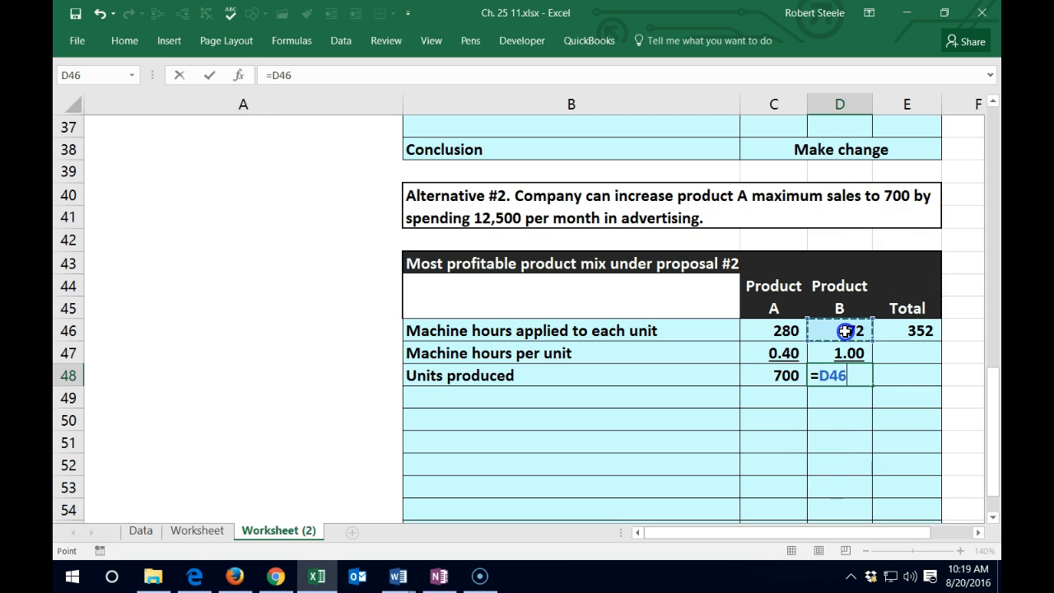
type("/")
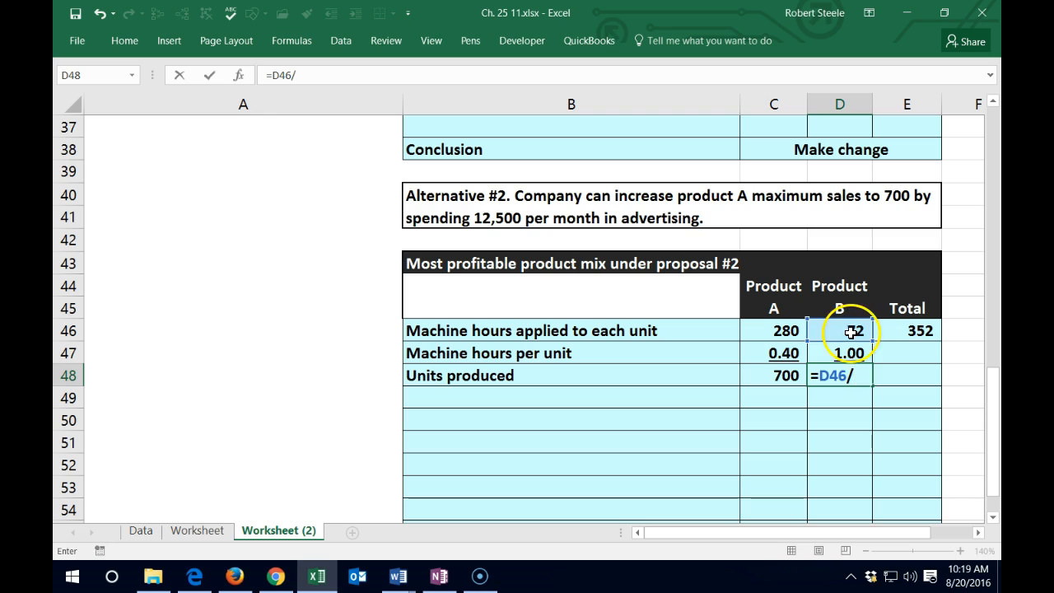
left_click(838, 354)
key("Return")
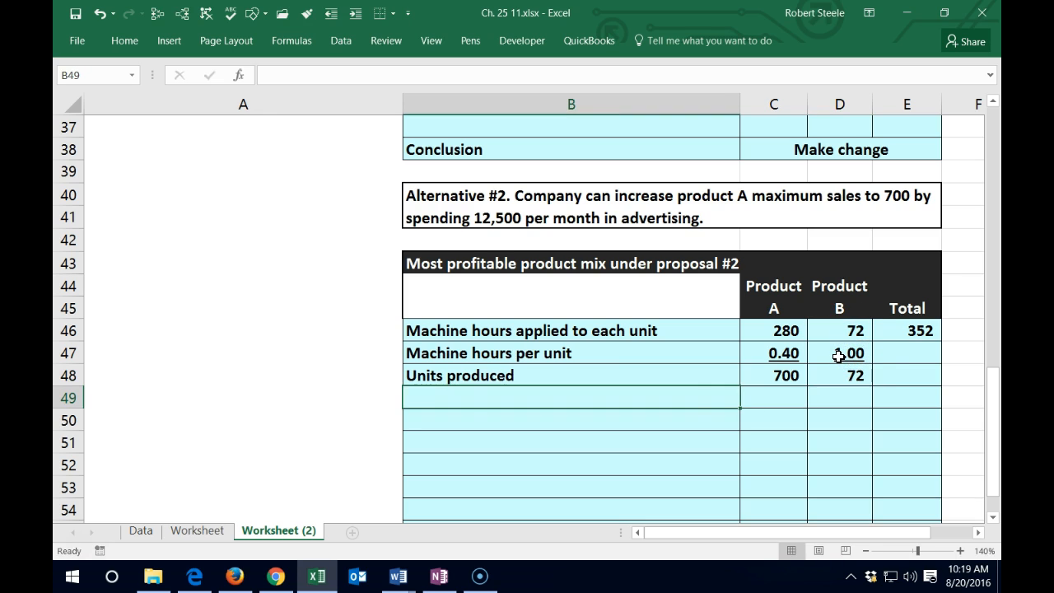
key("Left")
key("Up")
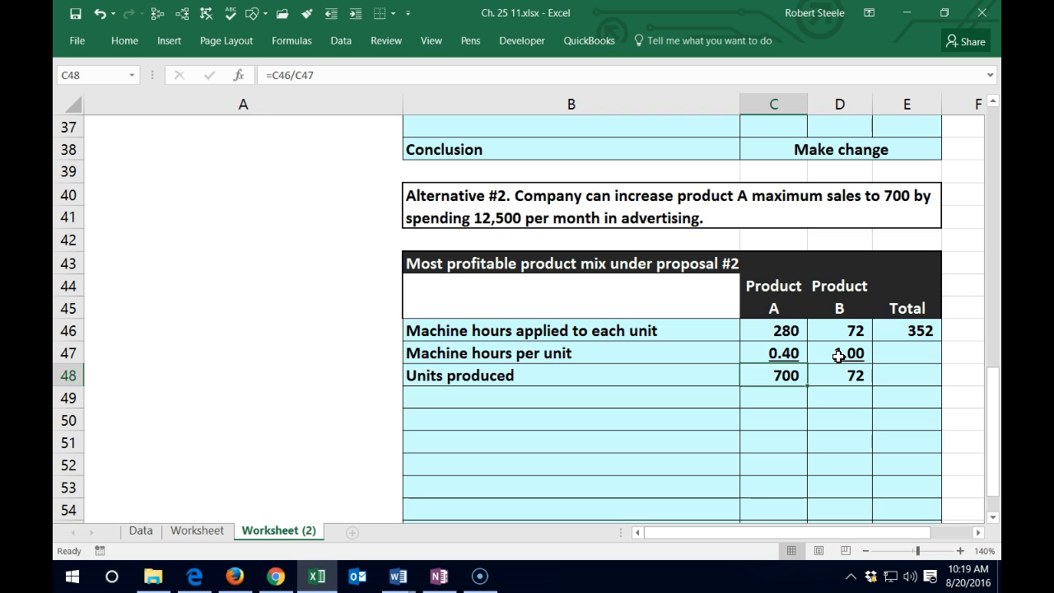
key("Right")
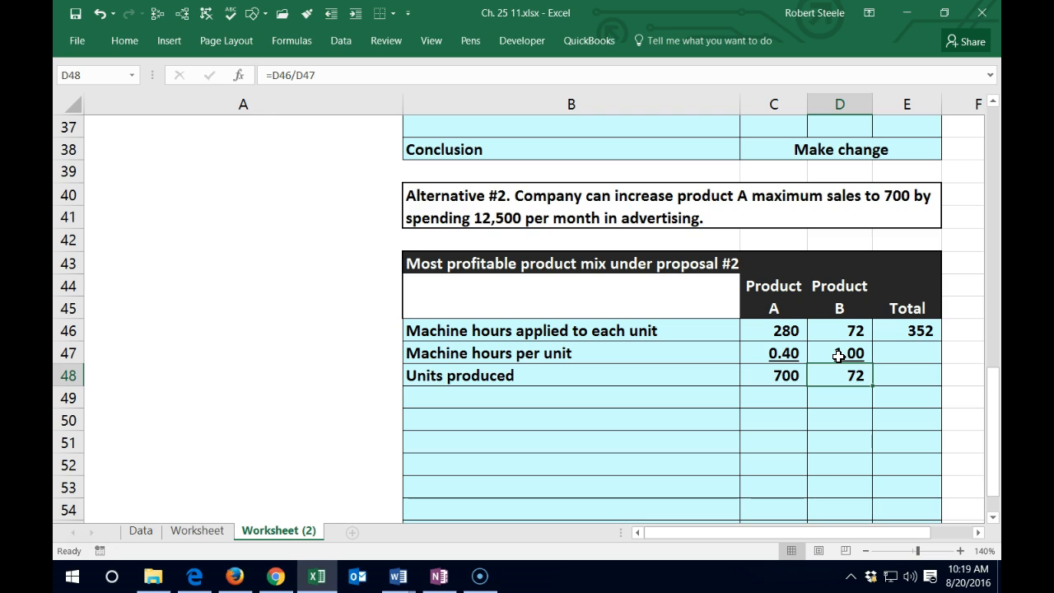
- Bring the label "Contribution margin per unit" into B49 by linking it to B31 in the proposal #1 table
key("Down")
key("Left")
key("Left")
key("Left")
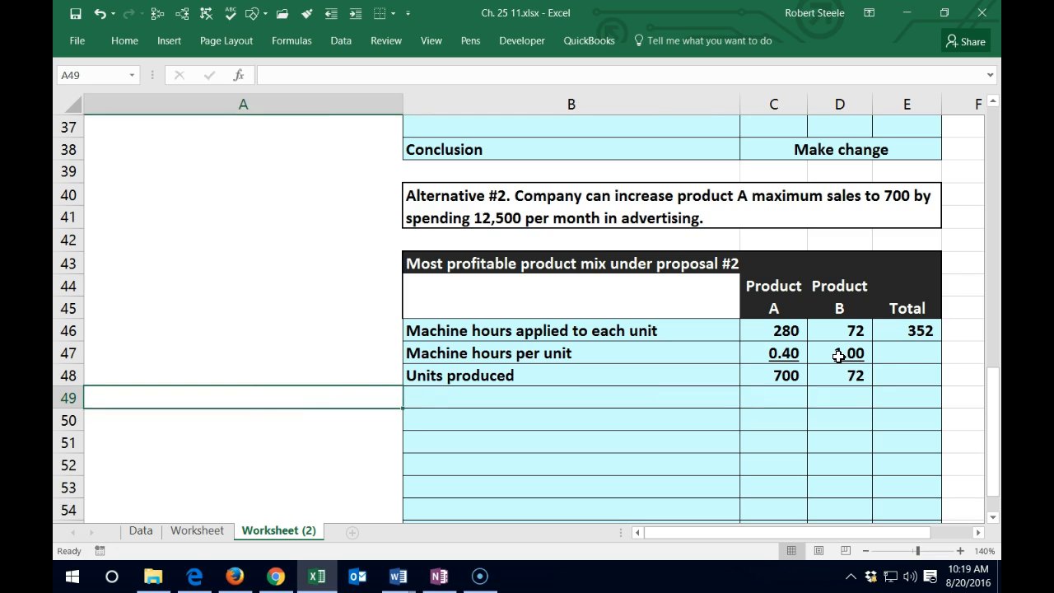
key("Right")
type("=")
scroll(838, 356, "up", 2)
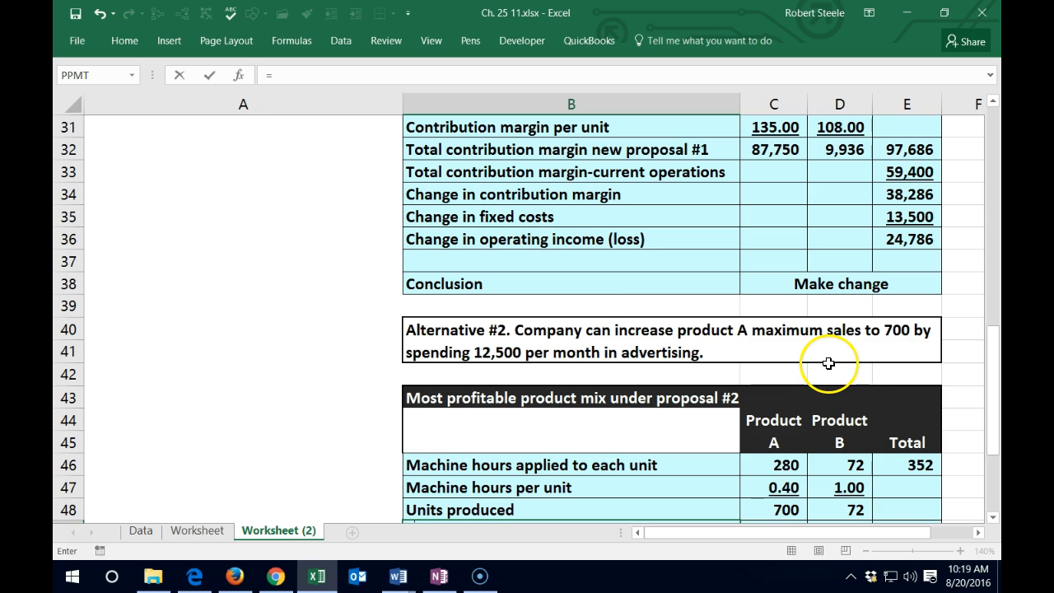
scroll(605, 230, "up", 1)
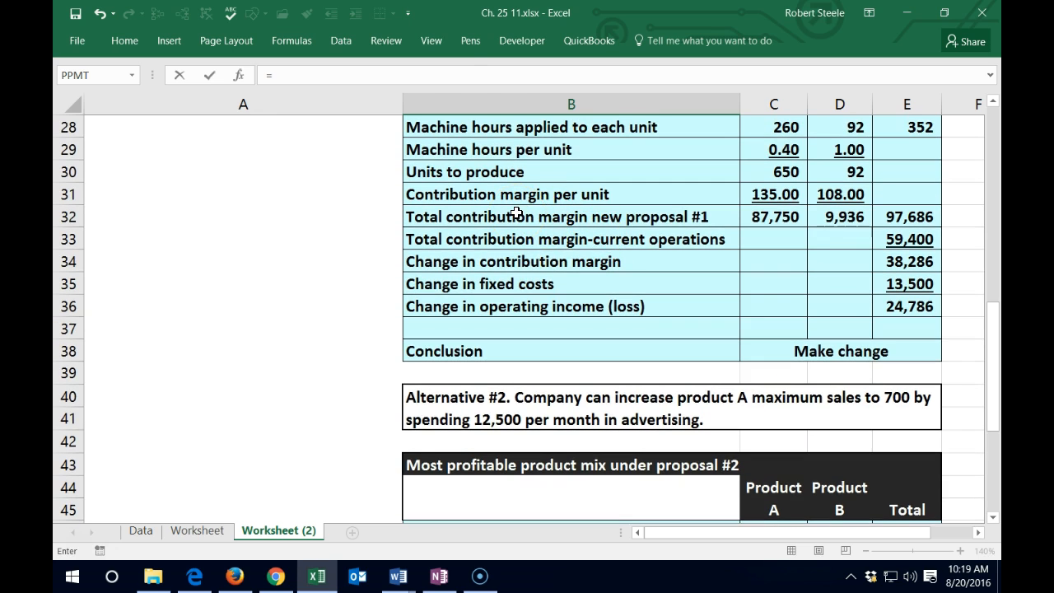
left_click(515, 202)
key("Return")
key("Return")
key("Return")
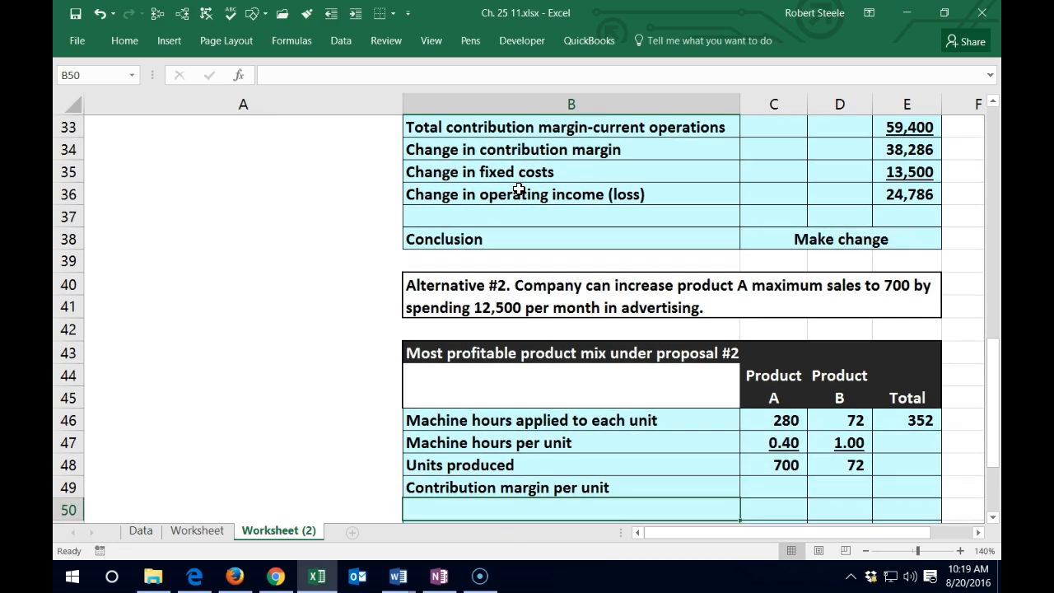
- Fill Product A's contribution margin per unit in C49 by linking it to C31 in the proposal #1 table
key("Up")
key("Up")
key("Up")
key("Right")
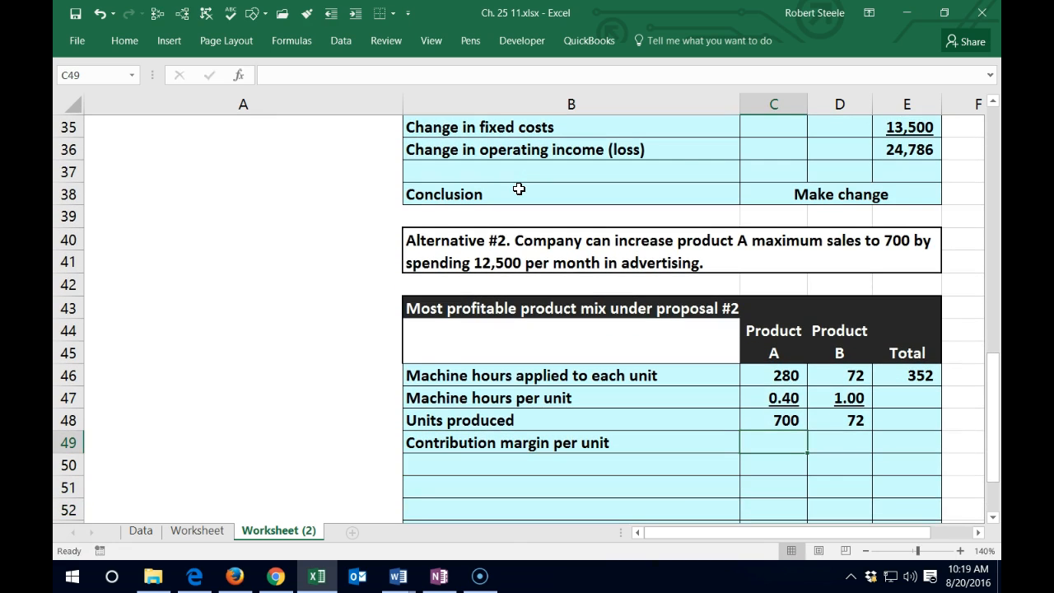
type("=")
scroll(717, 230, "up", 3)
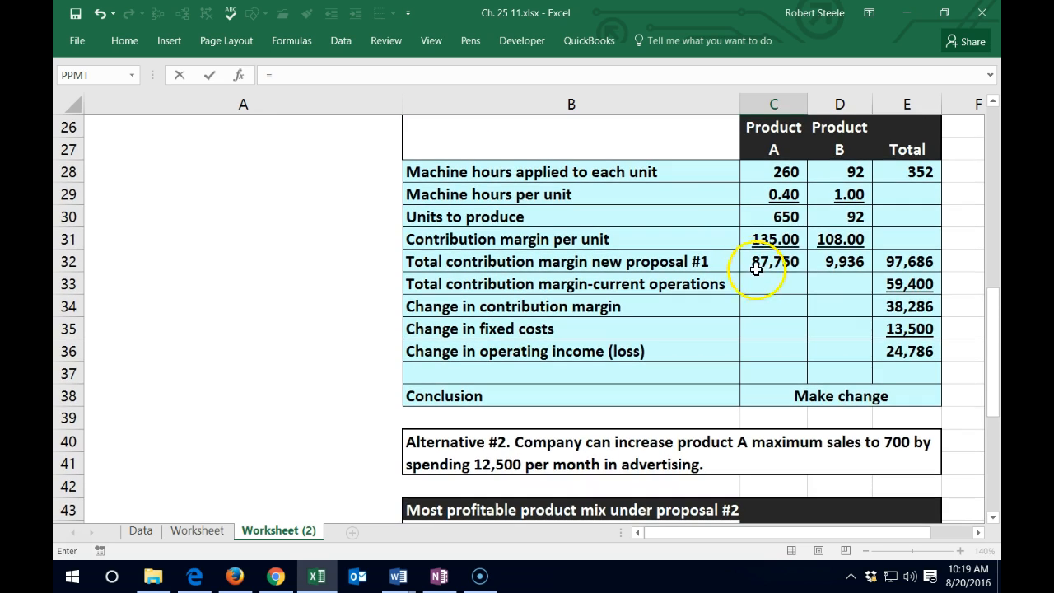
left_click(772, 236)
key("Tab")
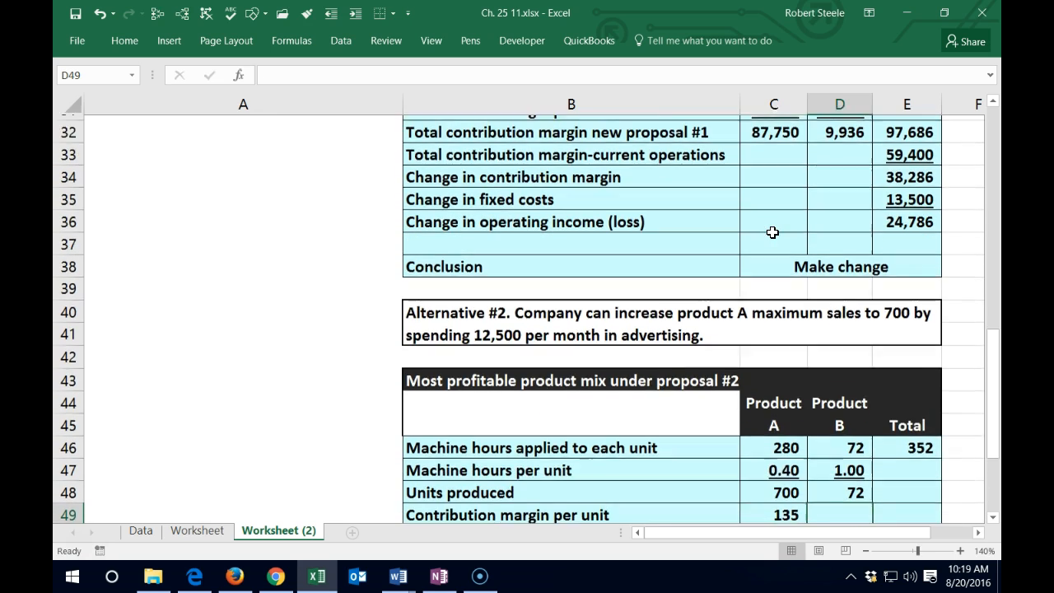
- Fill Product B's contribution margin per unit in D49 by linking it to D31 in the proposal #1 table
type("=")
scroll(774, 235, "up", 2)
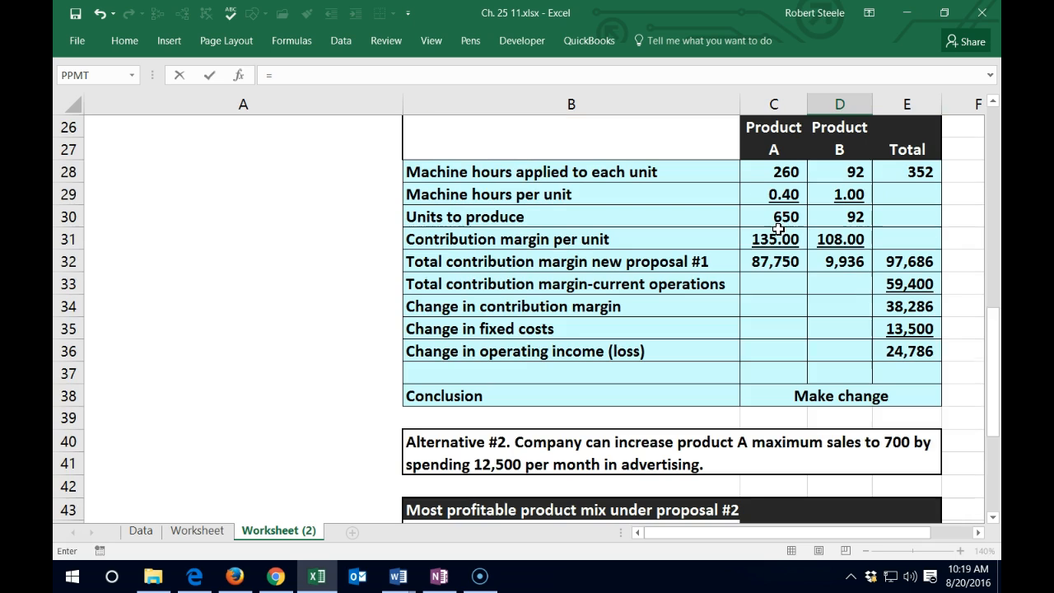
left_click(838, 238)
key("Return")
key("Down")
key("Down")
key("Down")
key("Down")
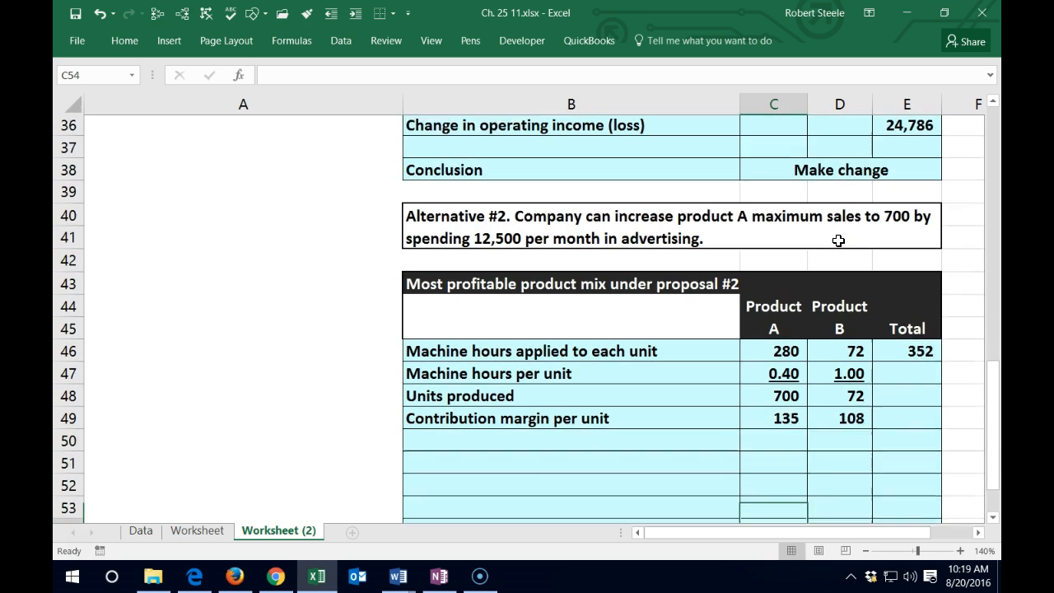
- Underline the contribution margin per unit values in C49:D49
left_click_drag(788, 398, 823, 397)
left_click(122, 39)
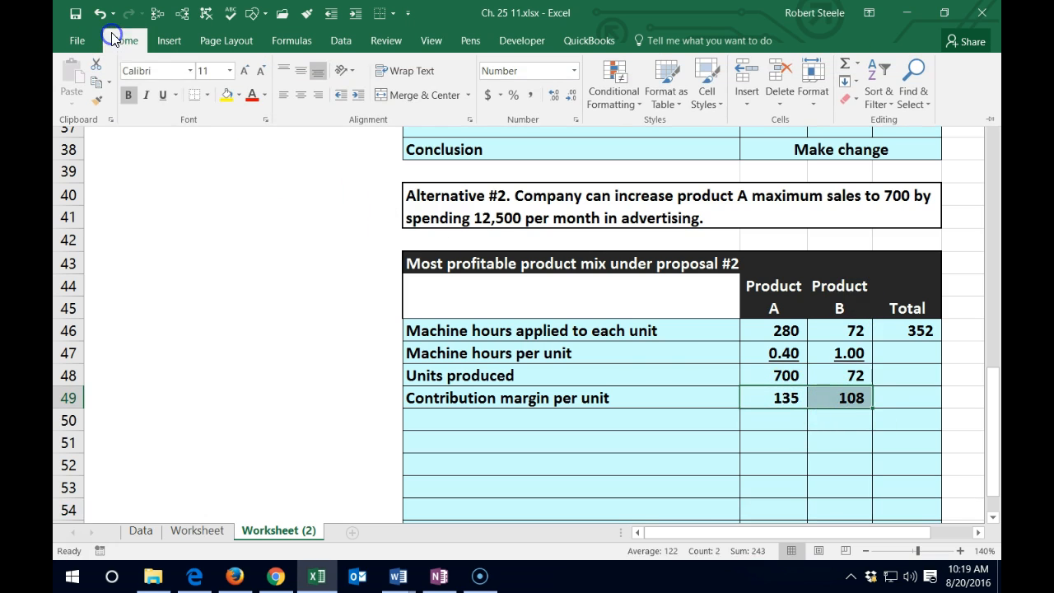
left_click(162, 100)
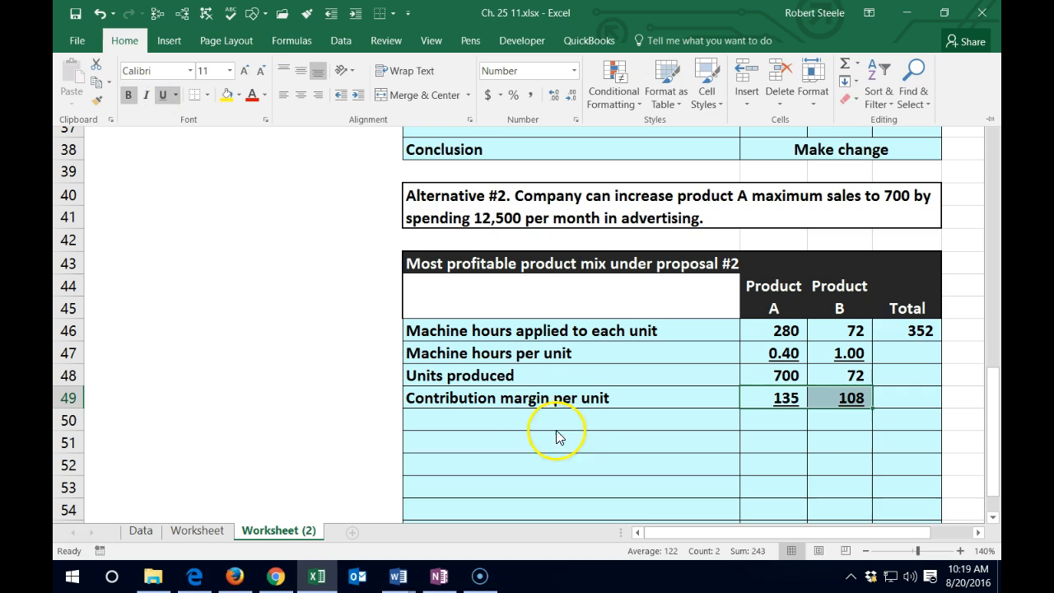
- Enter the label "Total contributin margin new proposal #2" in B50
left_click(546, 416)
left_click(513, 413)
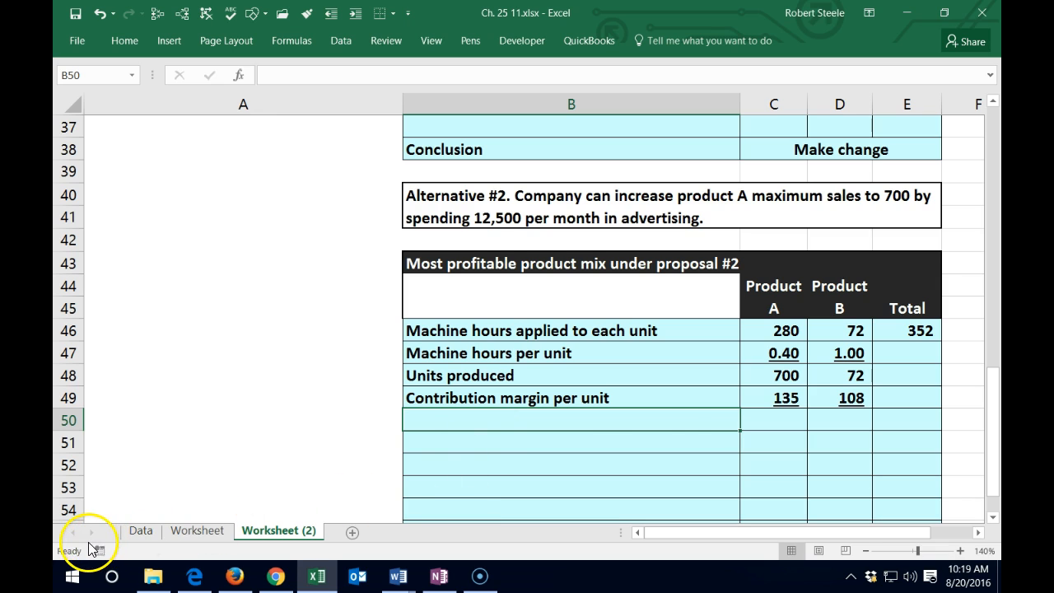
type("Total contributin margin new proposal #2")
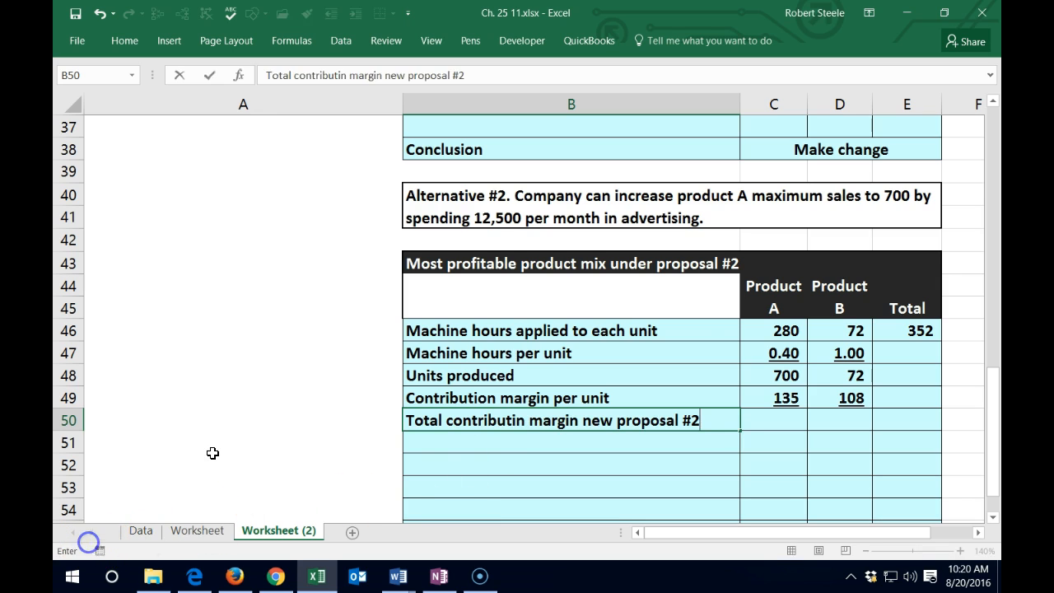
key("Tab")
- Calculate Product A's total contribution margin in C50 by multiplying units produced by contribution margin per unit, =C48*C49
type("=")
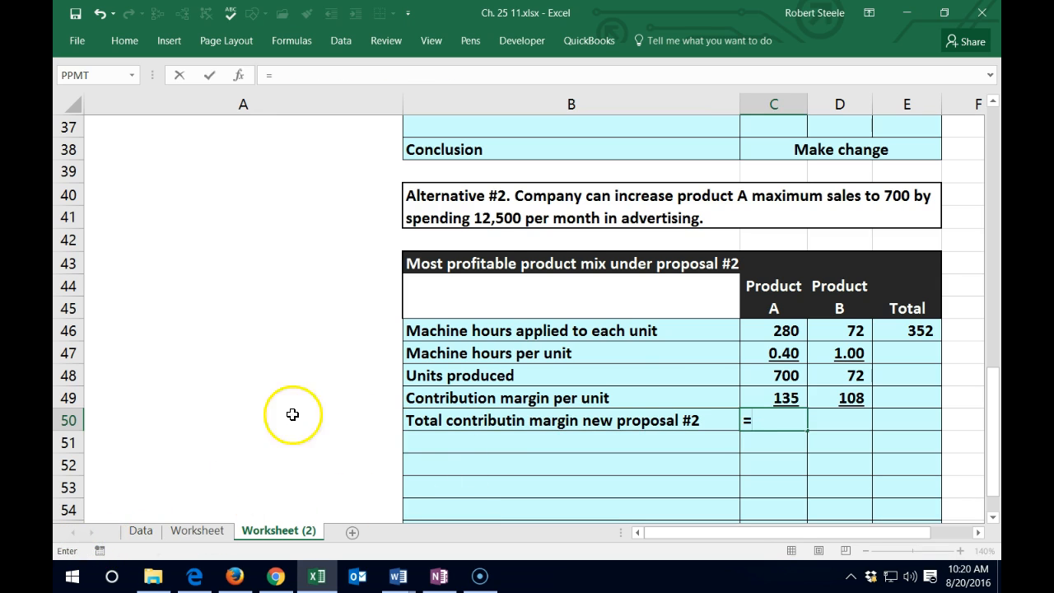
left_click(759, 377)
type("*")
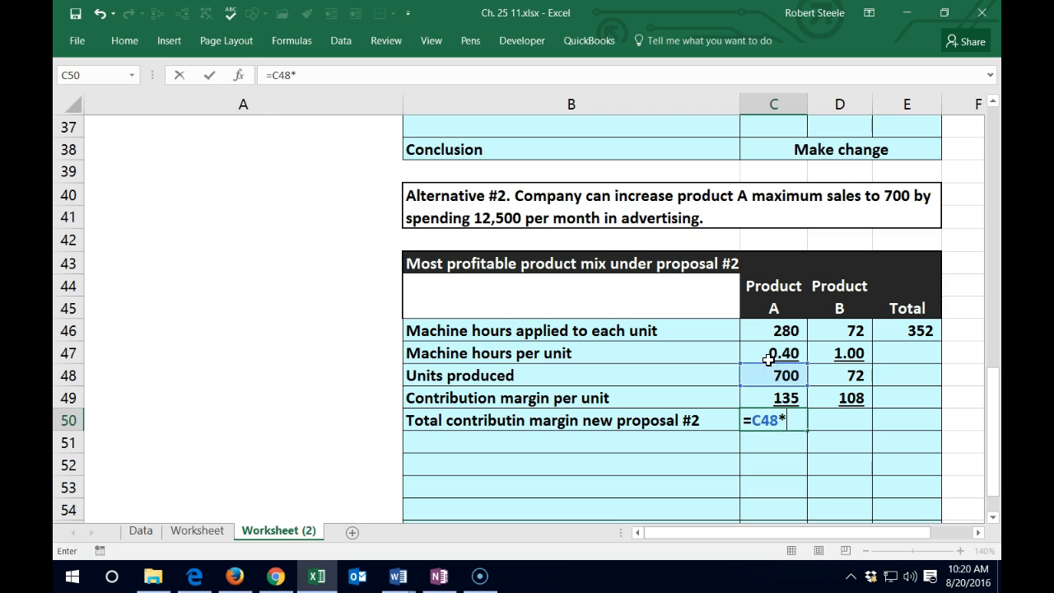
left_click(759, 398)
key("Tab")
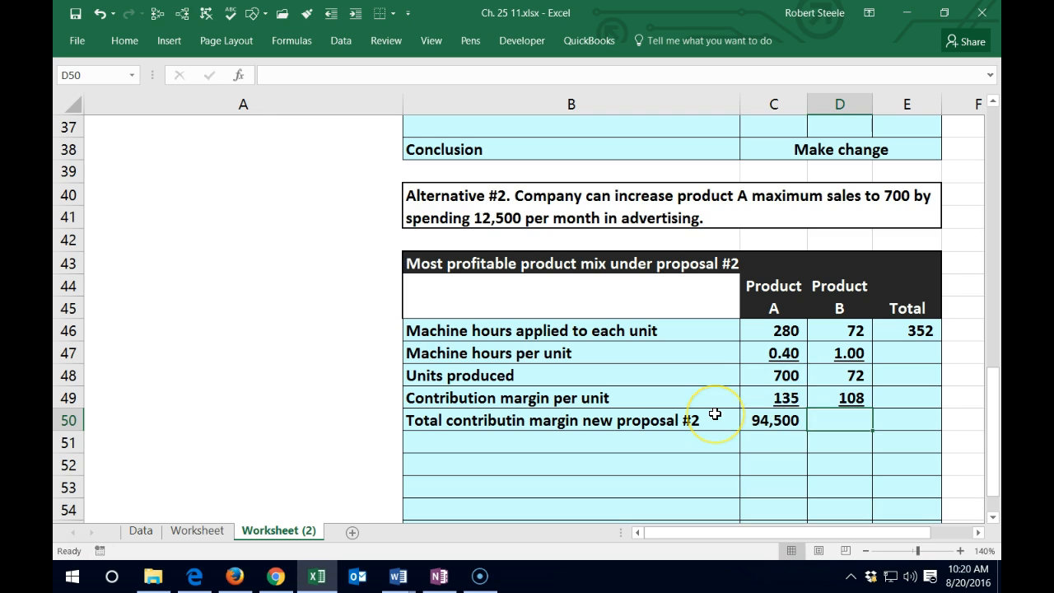
- Calculate Product B's total contribution margin in D50 by multiplying units produced by contribution margin per unit, =D48*D49
type("=")
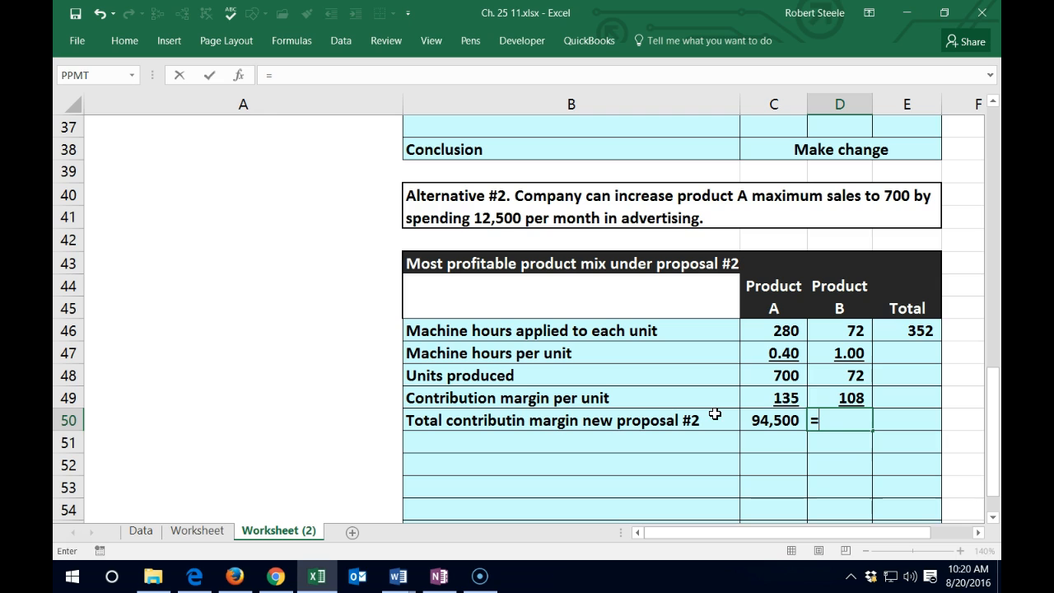
left_click(846, 372)
type("*")
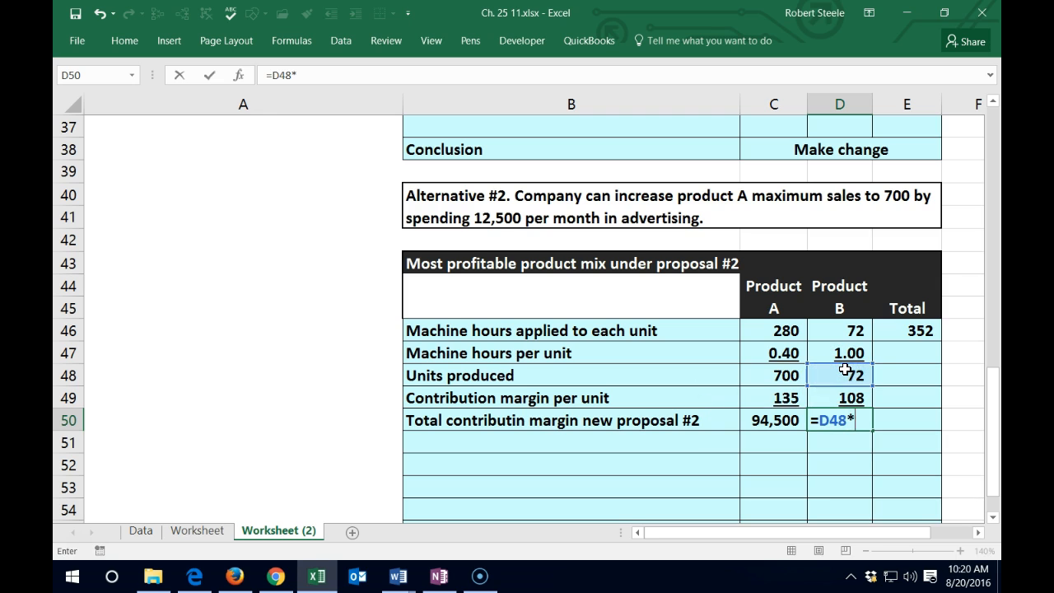
left_click(841, 399)
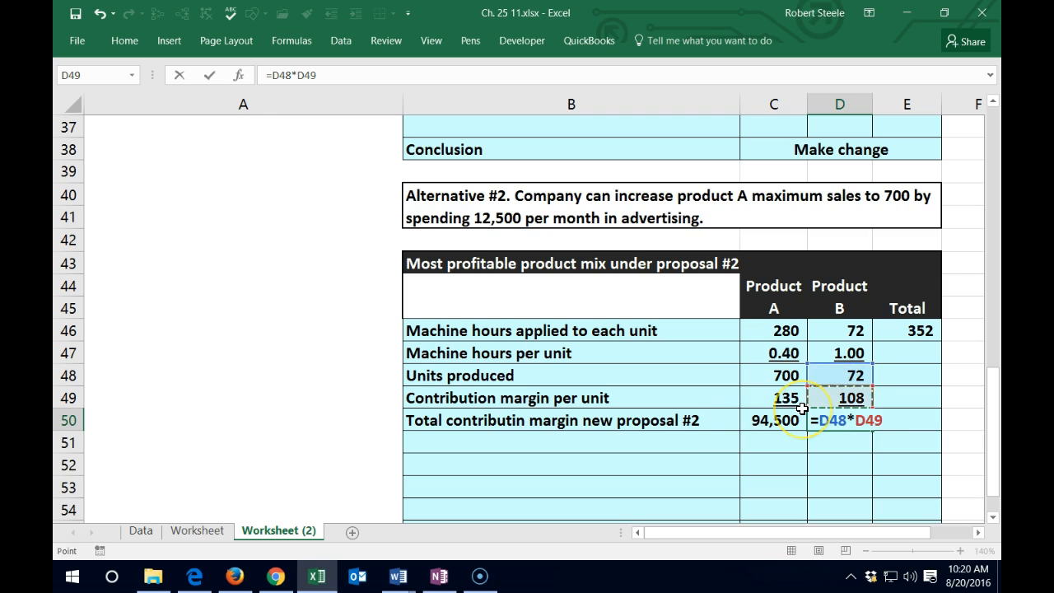
key("Tab")
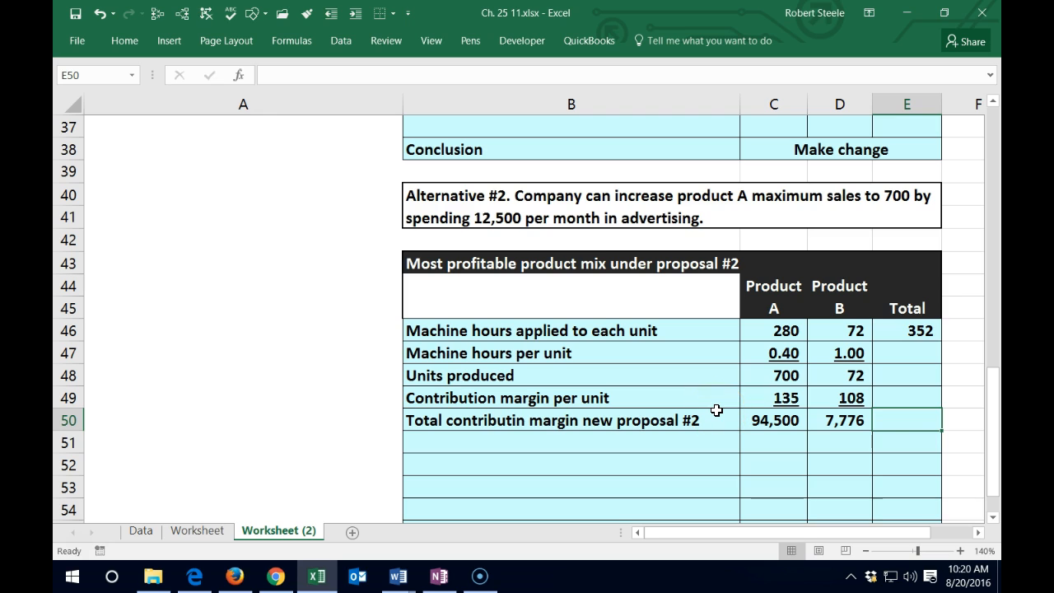
- Add both products' total contribution margins for proposal #2 in the Total column at E50, =C50+D50
type("=")
left_click(761, 425)
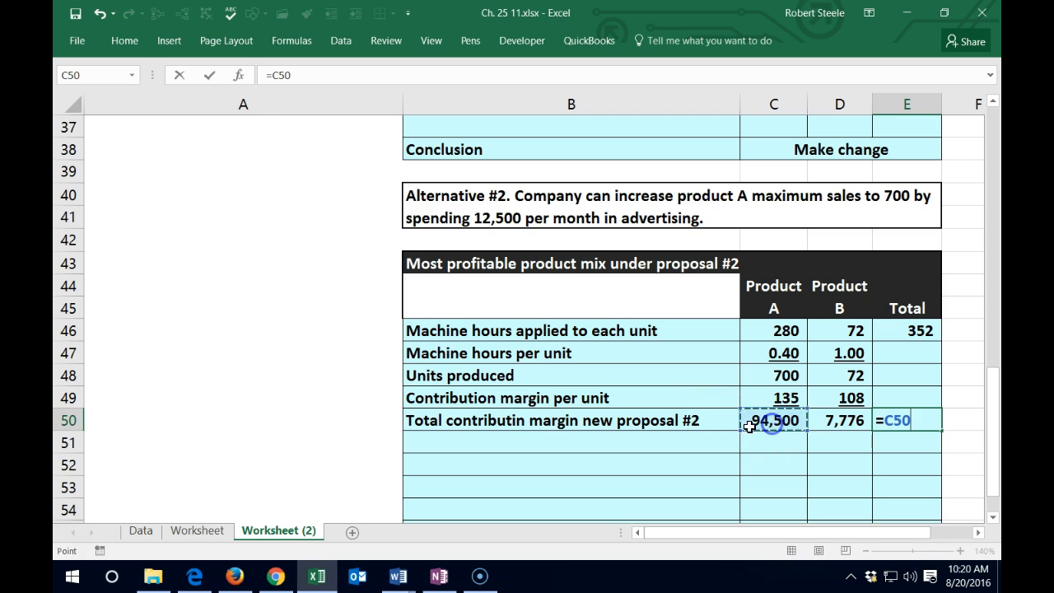
type("+")
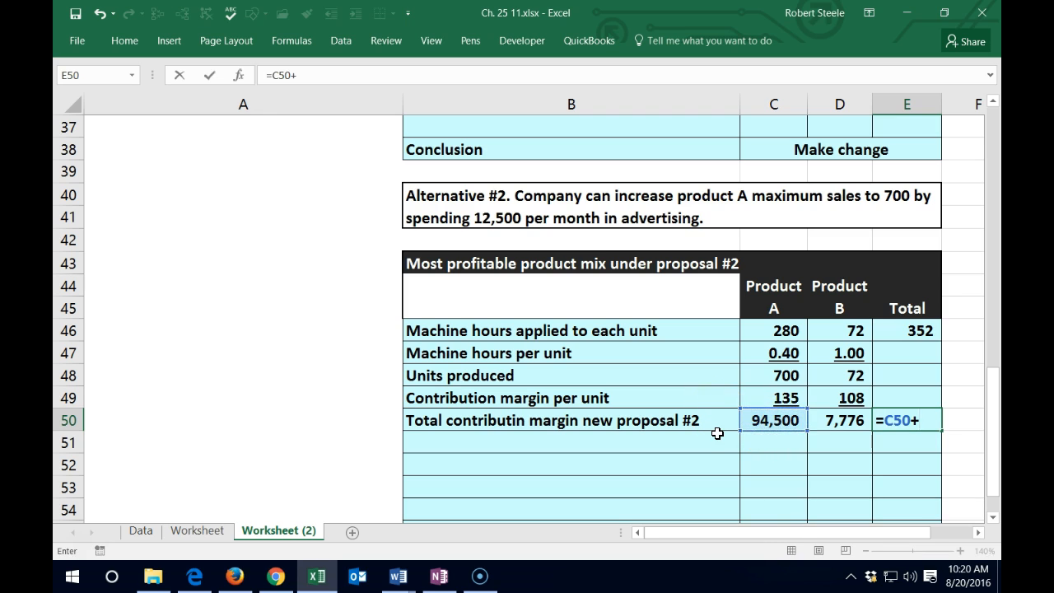
left_click(831, 426)
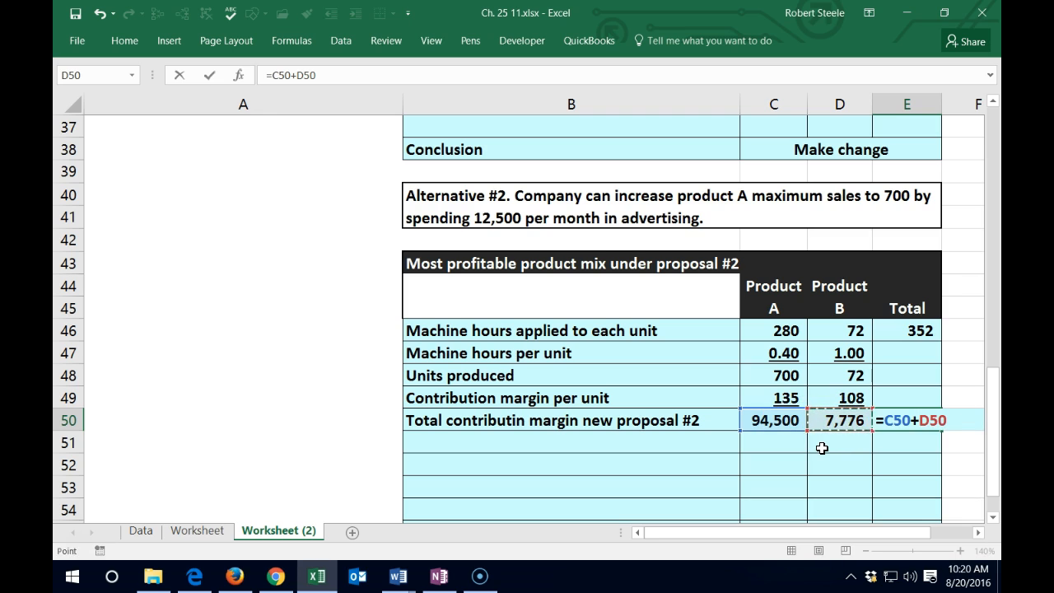
key("Return")
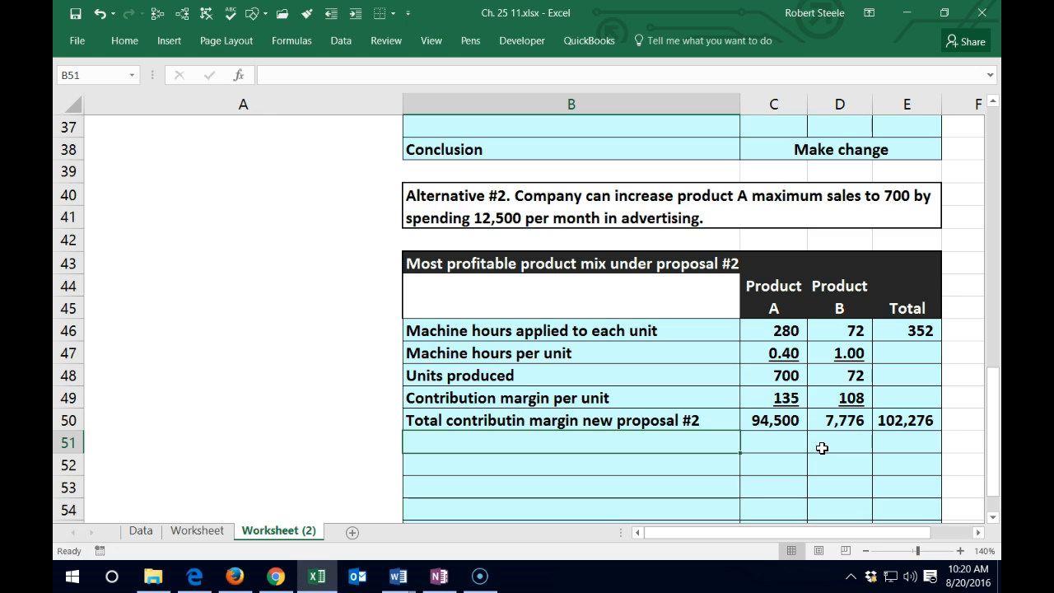
- Fill the B51 label by linking it to "Total contribution margin new proposal #1" in B32
type("=")
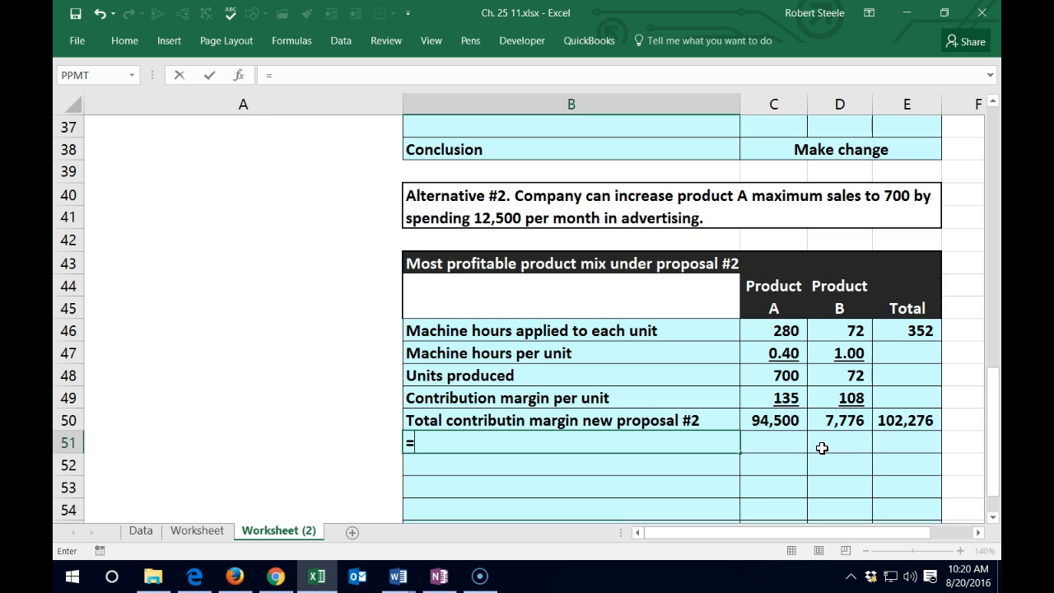
scroll(533, 439, "up", 3)
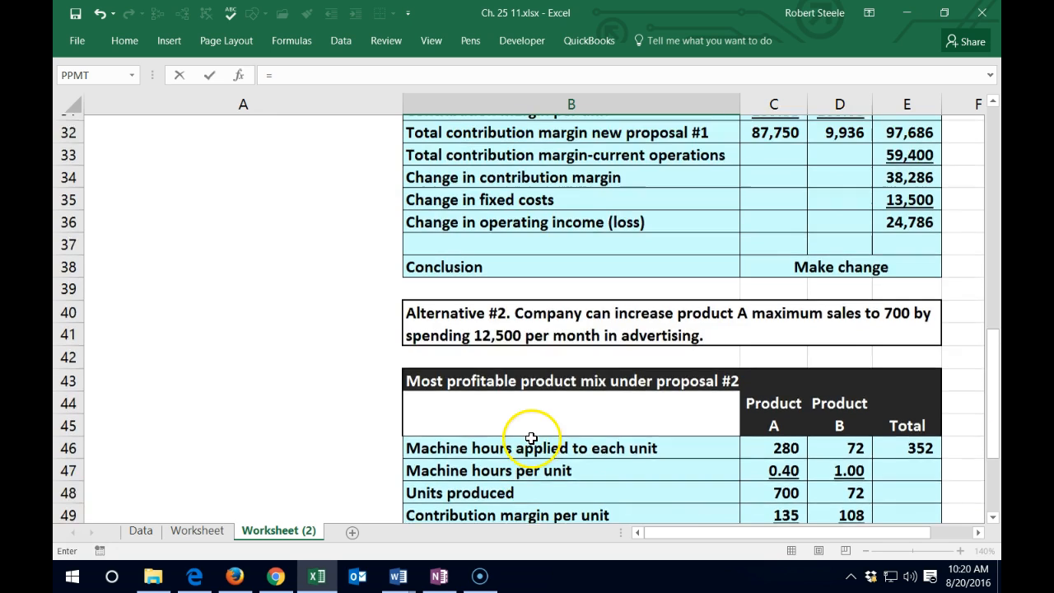
left_click(487, 214)
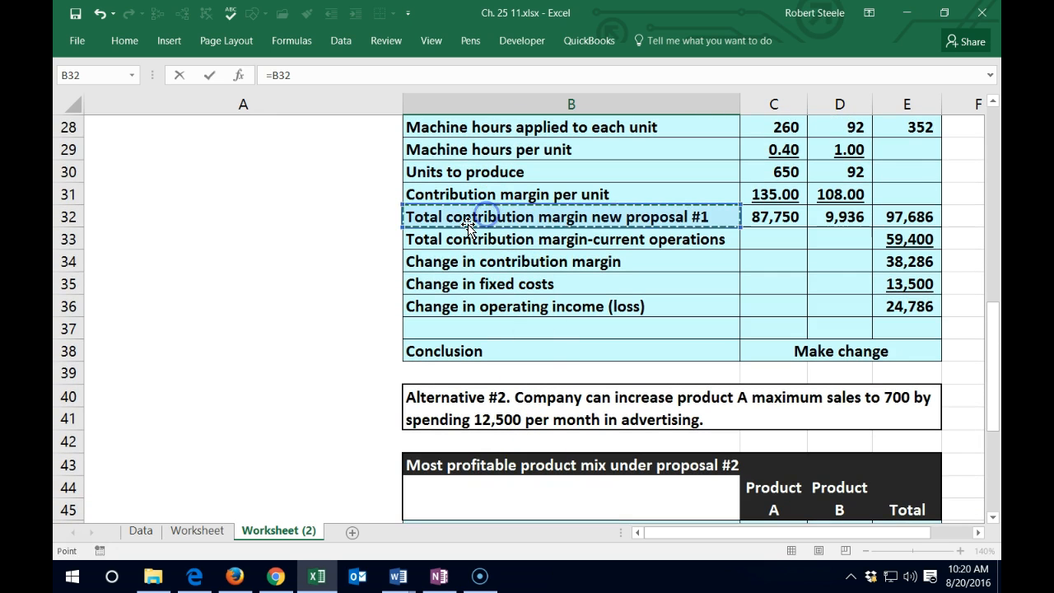
key("Tab")
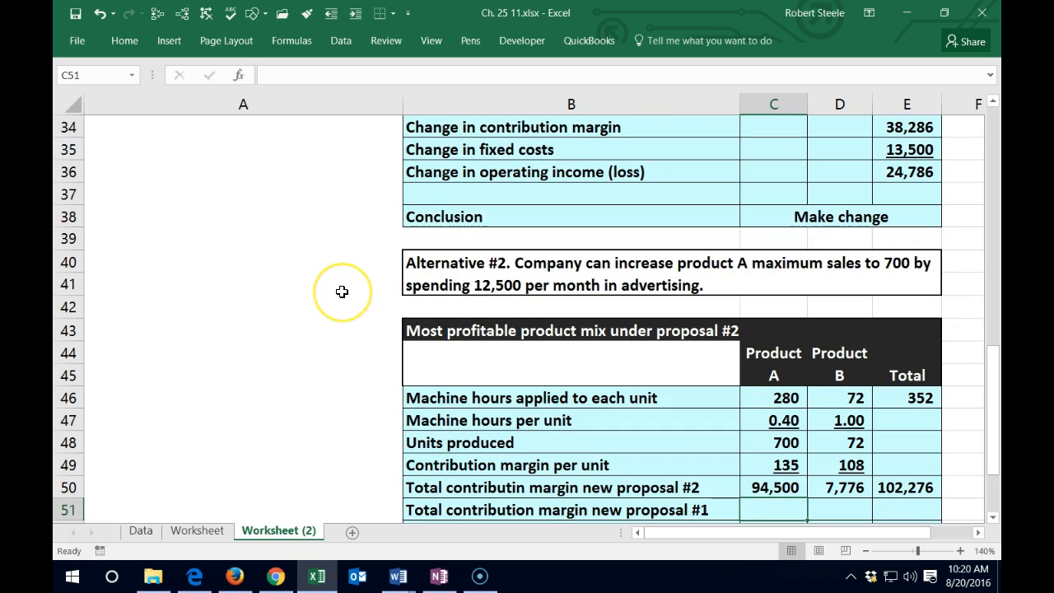
- Bring proposal #1's total contribution margin into E51 by linking it to E32
key("Right")
key("Right")
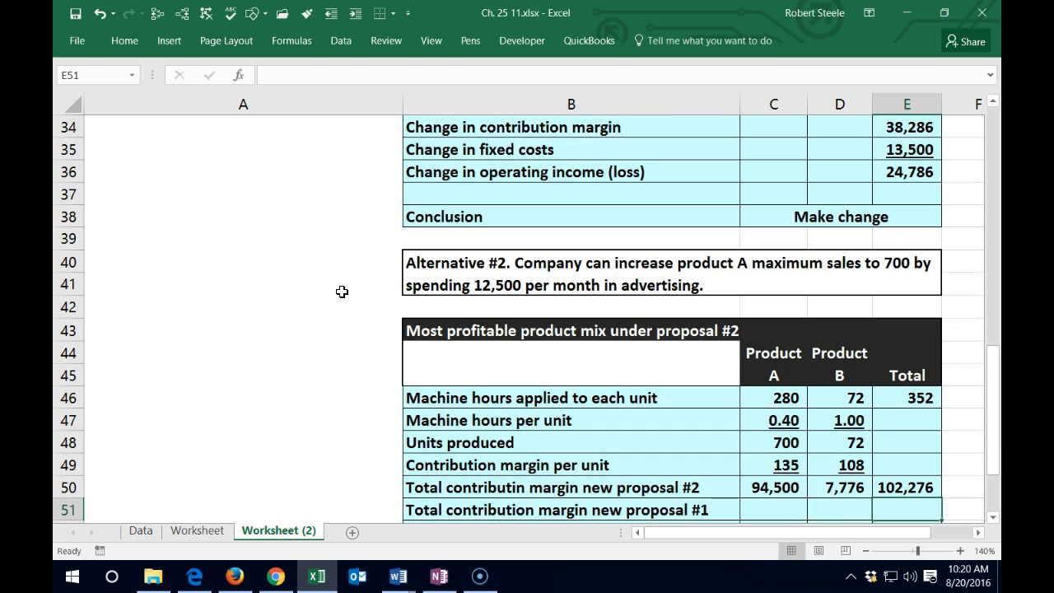
type("=")
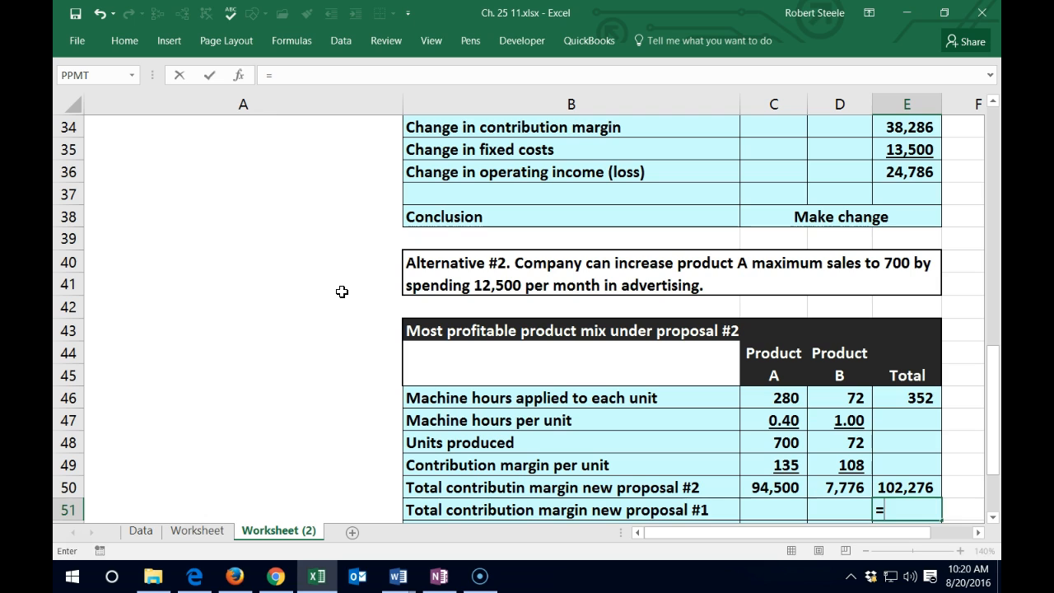
scroll(320, 292, "up", 1)
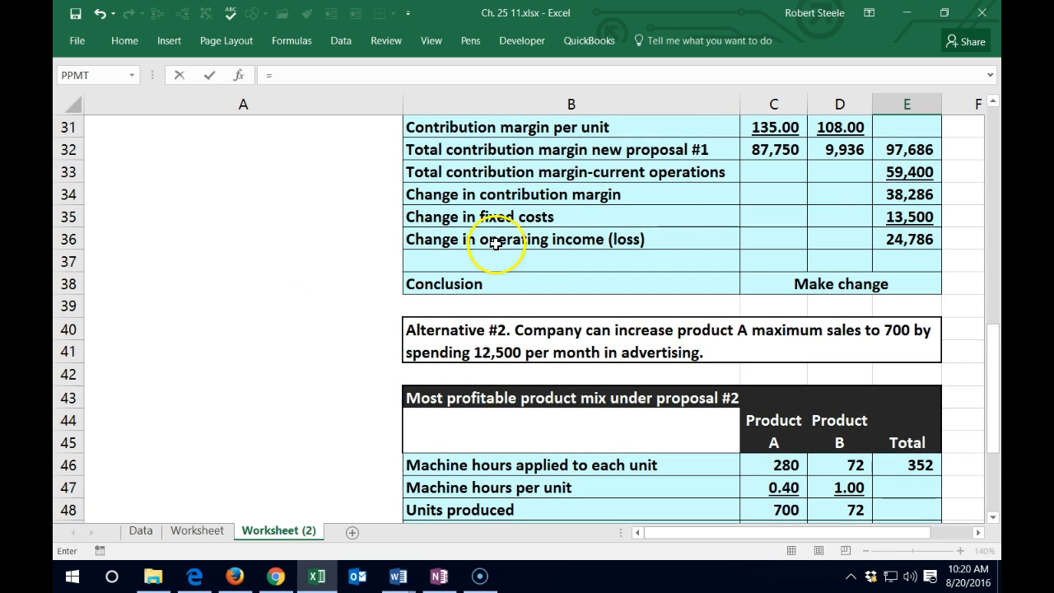
left_click(893, 149)
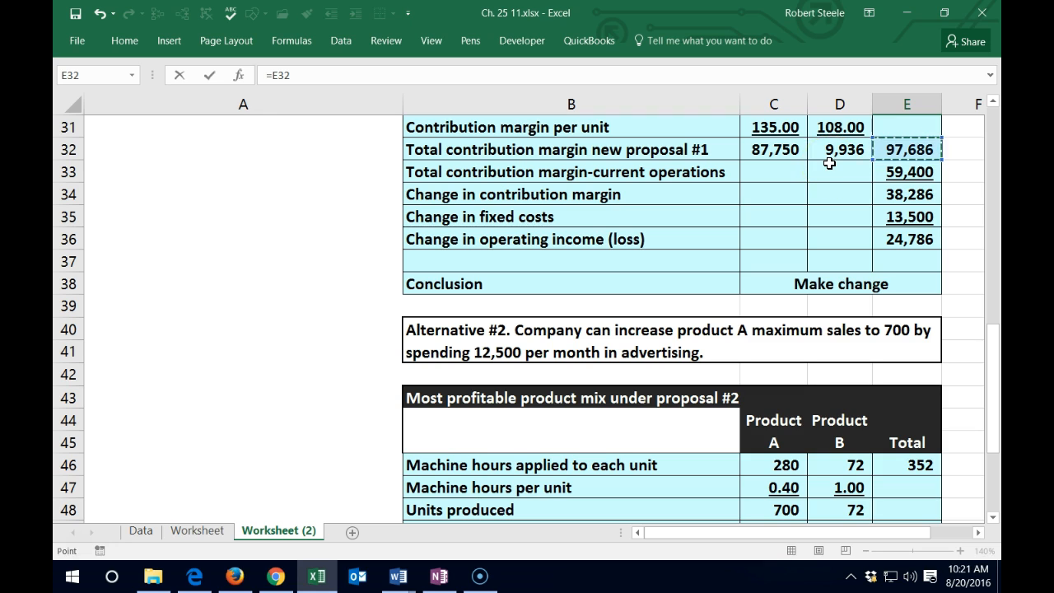
key("Return")
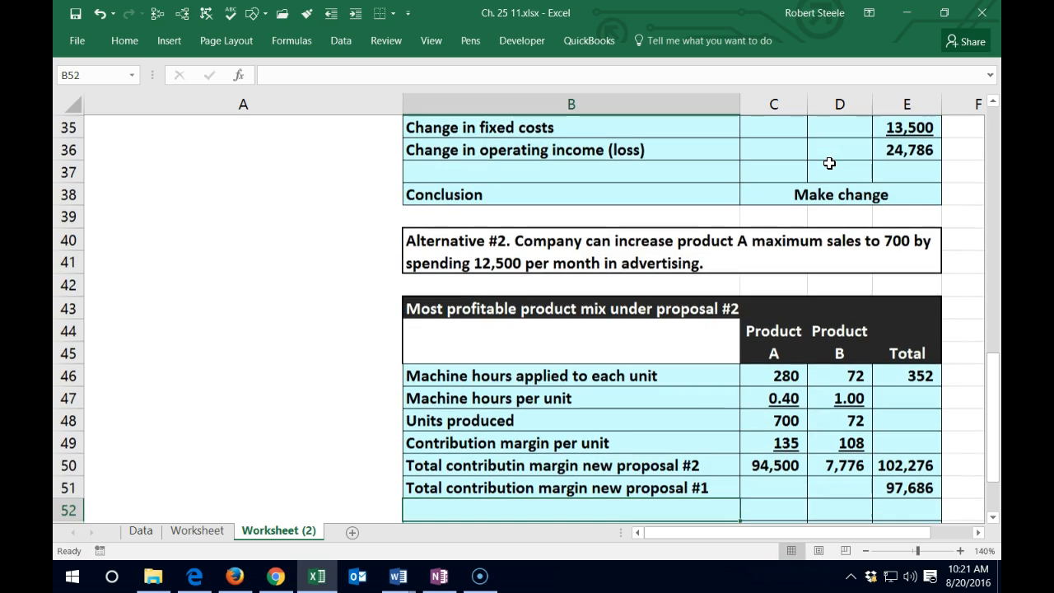
- Fill the B52 label by linking it to "Change in contribution margin" in B34
scroll(760, 336, "down", 2)
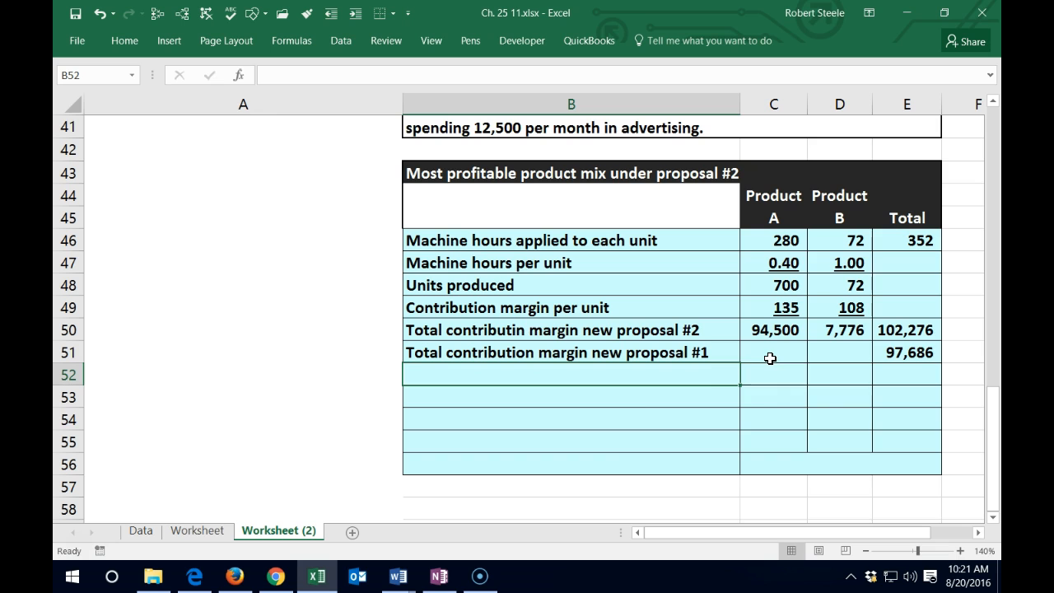
type("=")
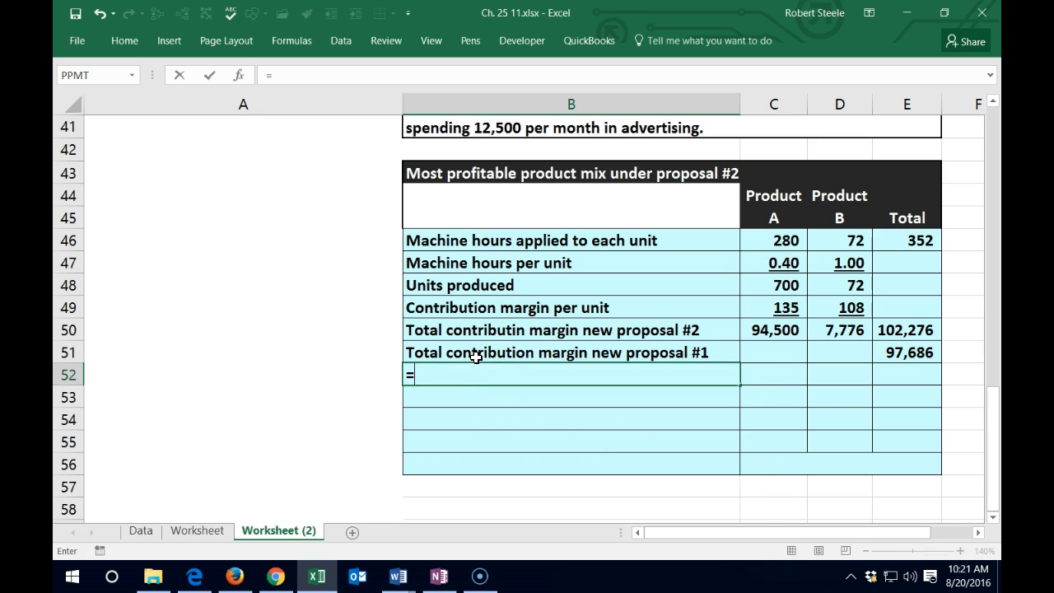
scroll(473, 356, "up", 4)
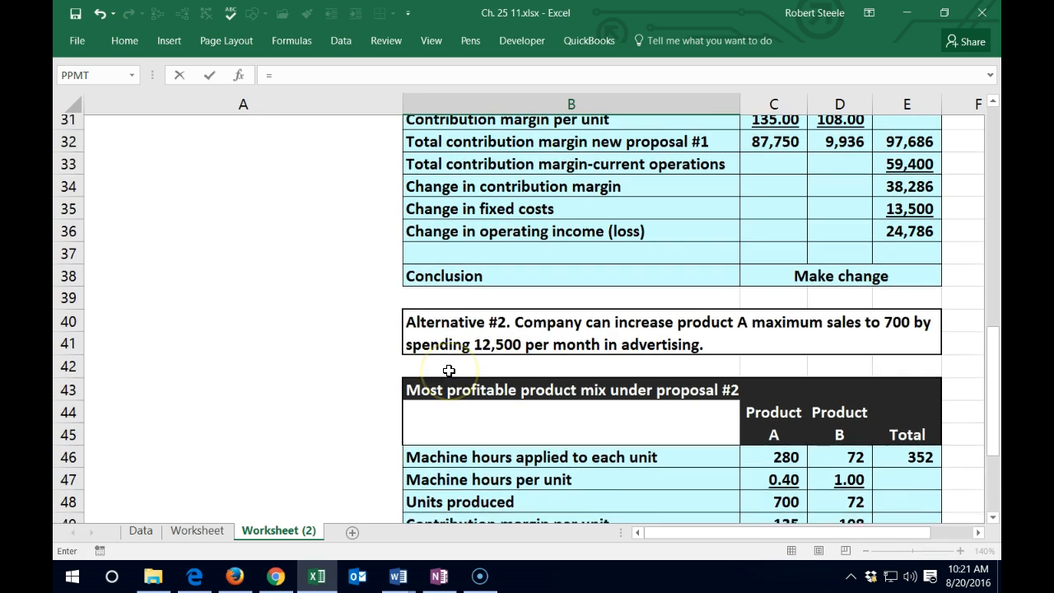
left_click(555, 239)
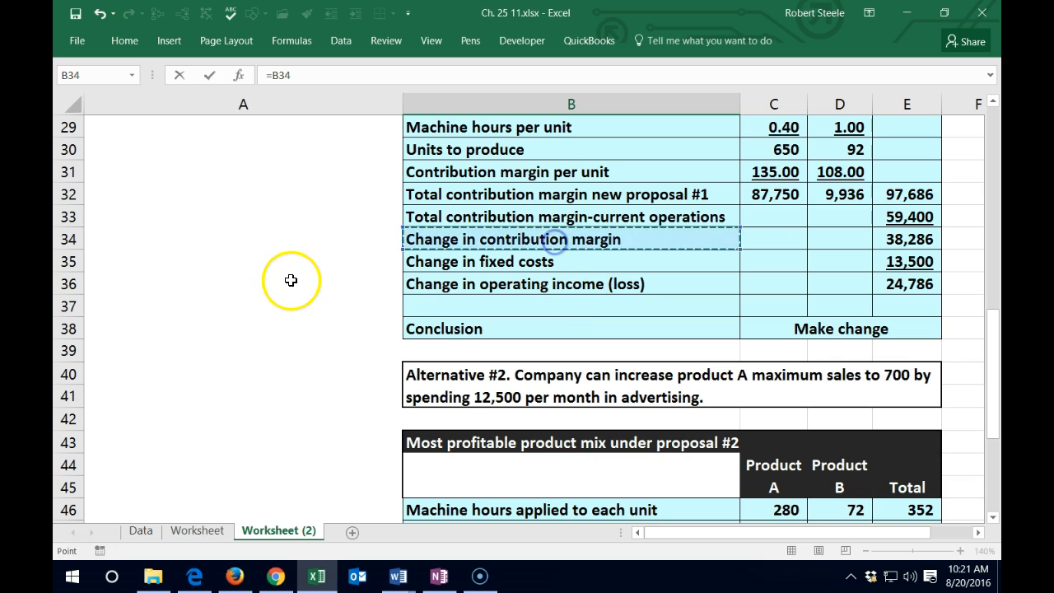
key("Return")
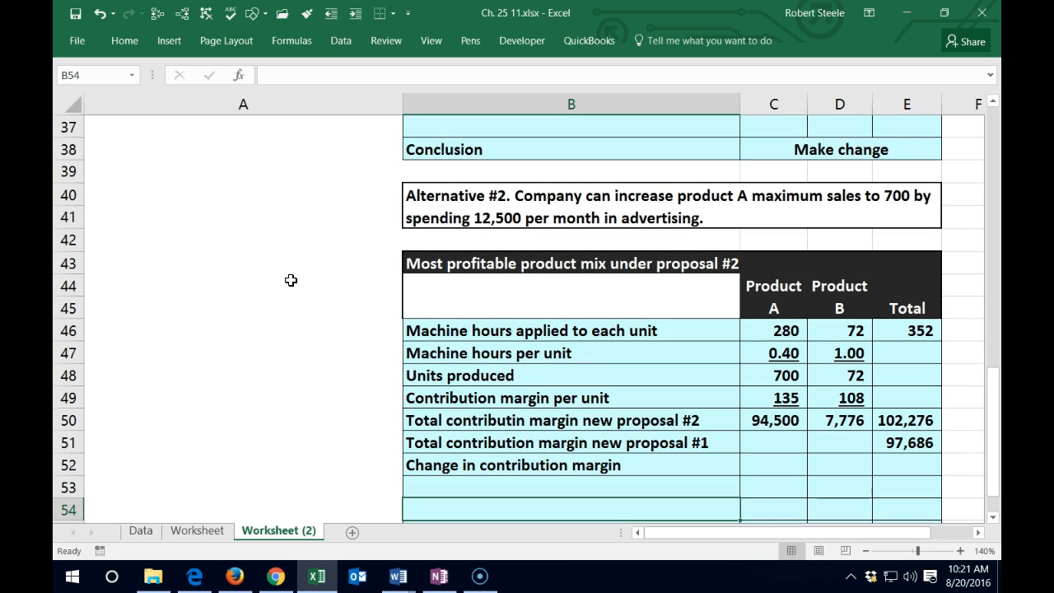
- Calculate the change in contribution margin in E52 by subtracting proposal #1's total from proposal #2's, =E50-E51
key("Right")
key("Right")
key("Right")
key("Up")
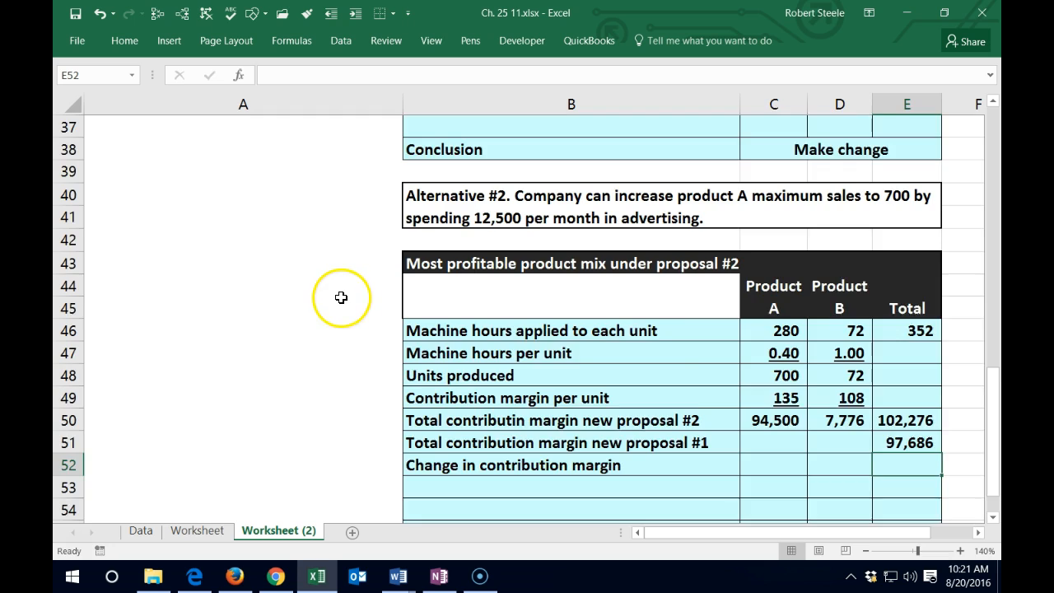
scroll(339, 298, "down", 1)
type("=")
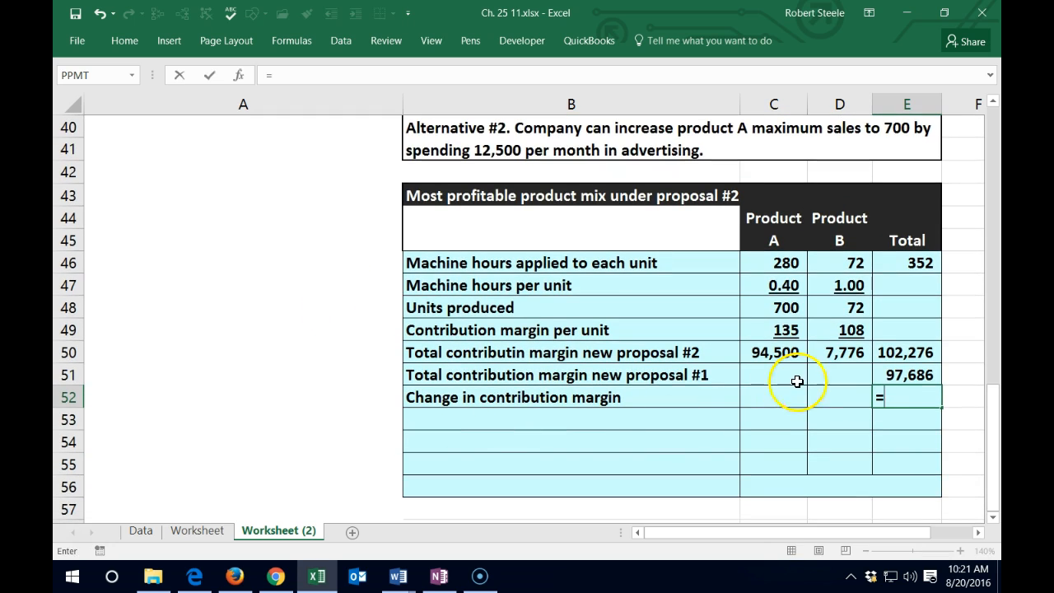
left_click(896, 352)
type("-")
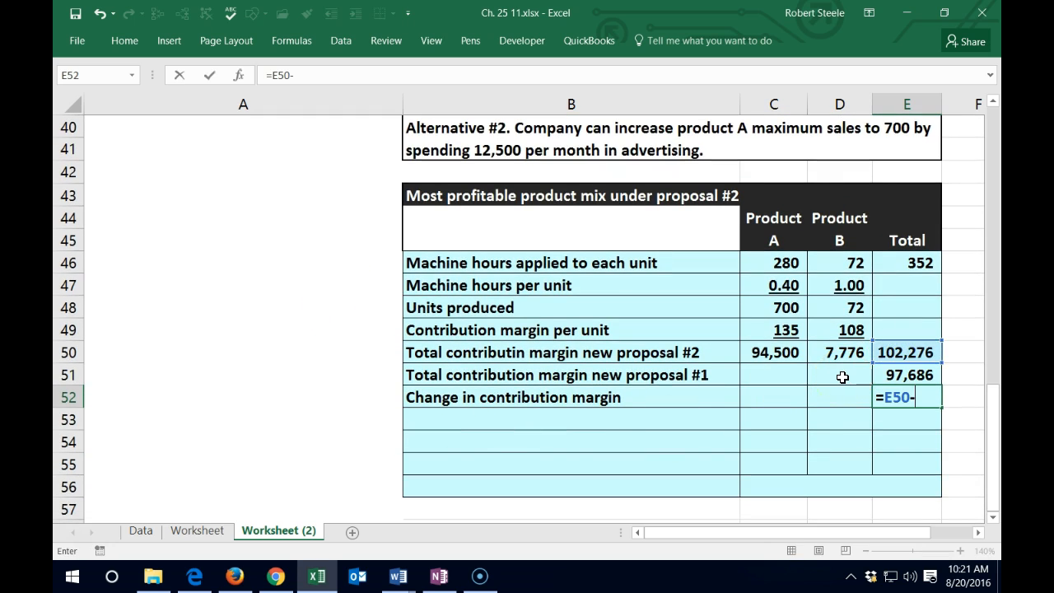
left_click(898, 372)
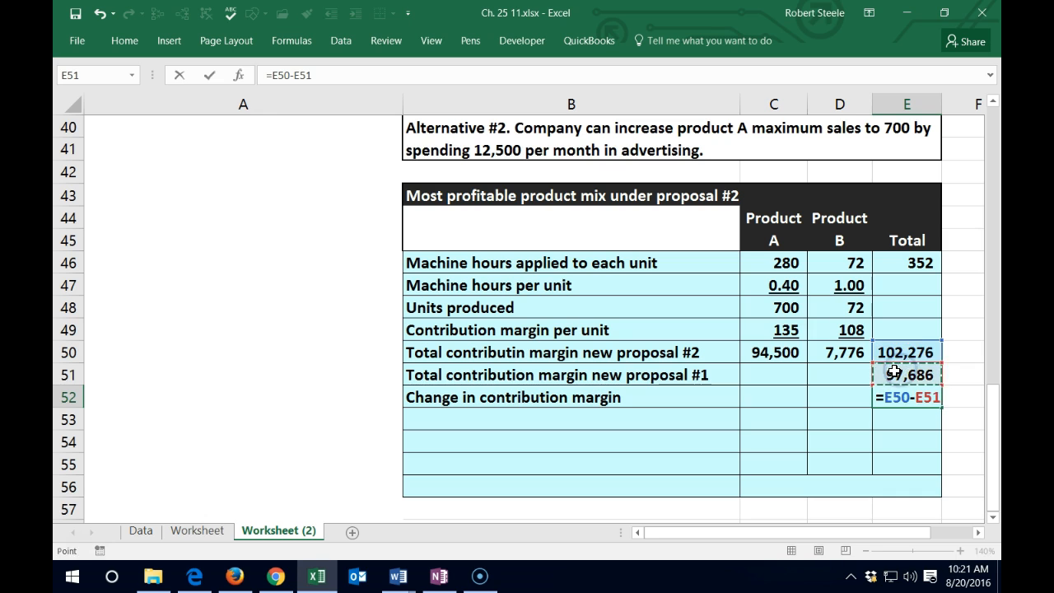
key("Return")
- Underline proposal #1's total contribution margin in E51
key("Up")
left_click(894, 372)
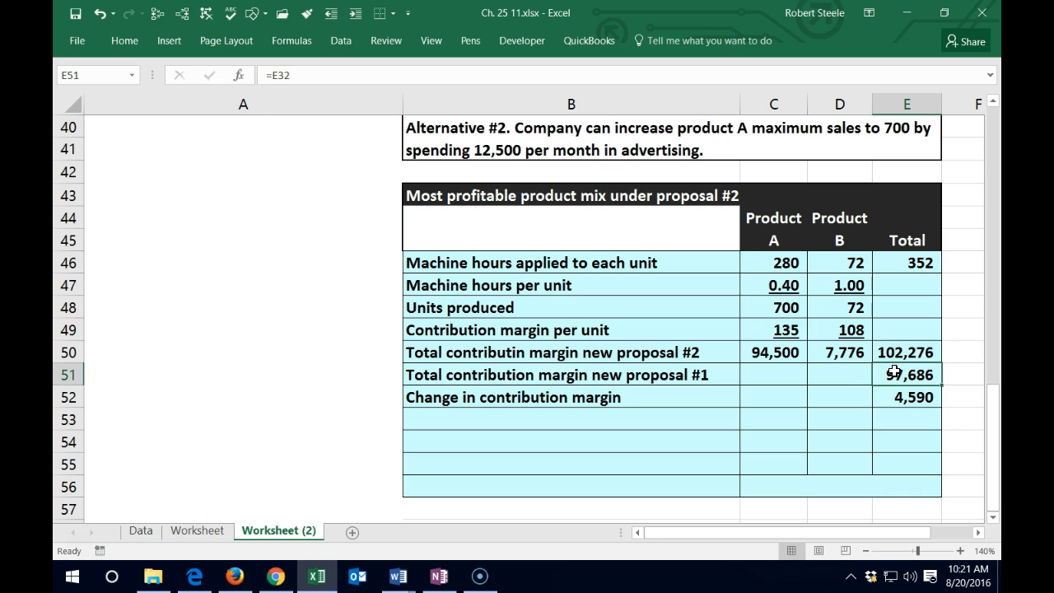
left_click(126, 43)
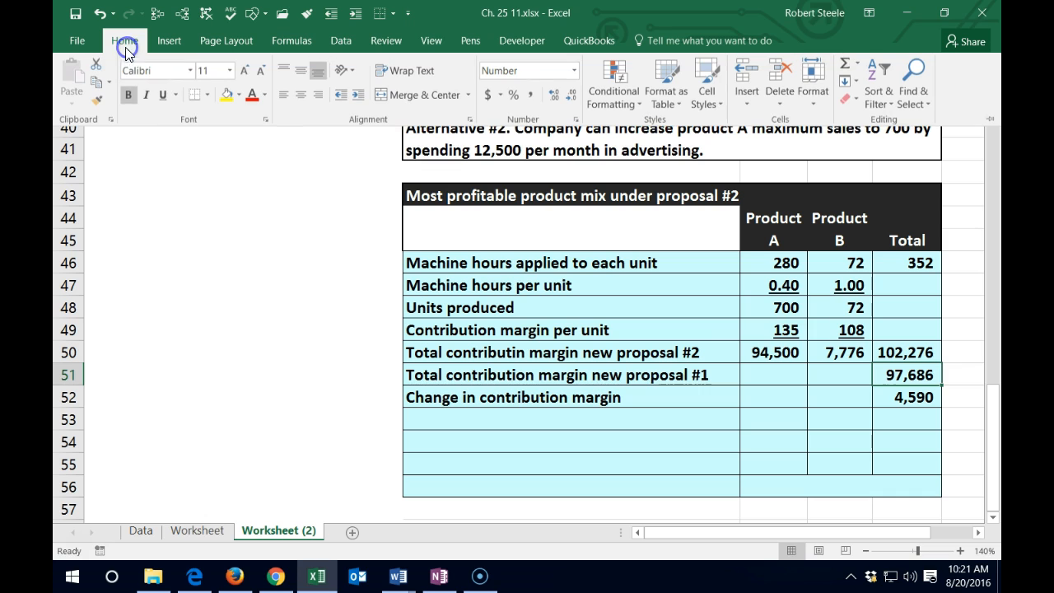
left_click(162, 95)
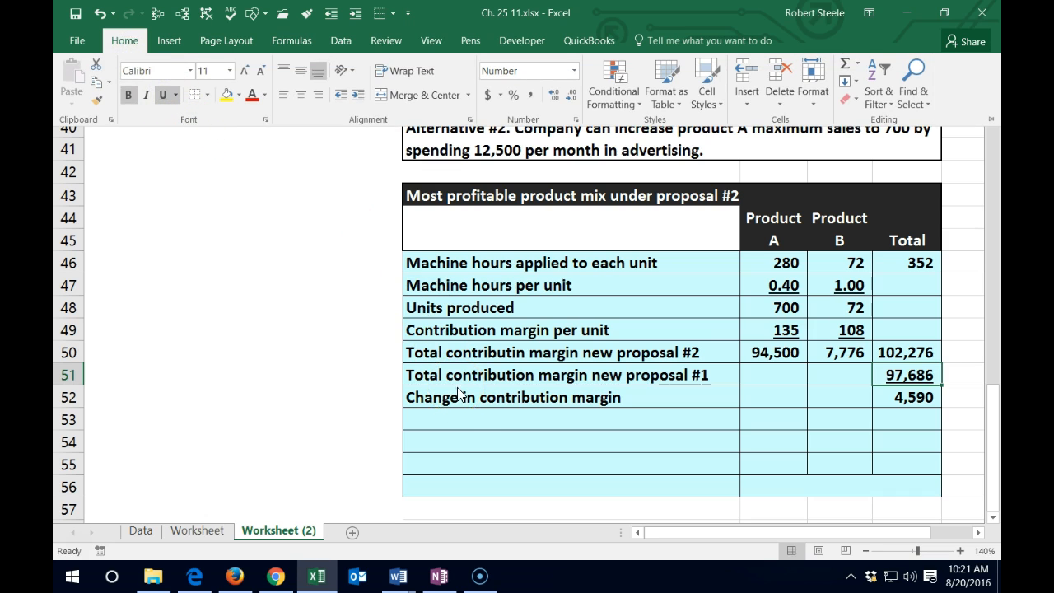
- Fill the B53 label by linking it to "Change in fixed costs" in B35
left_click(434, 421)
left_click(434, 422)
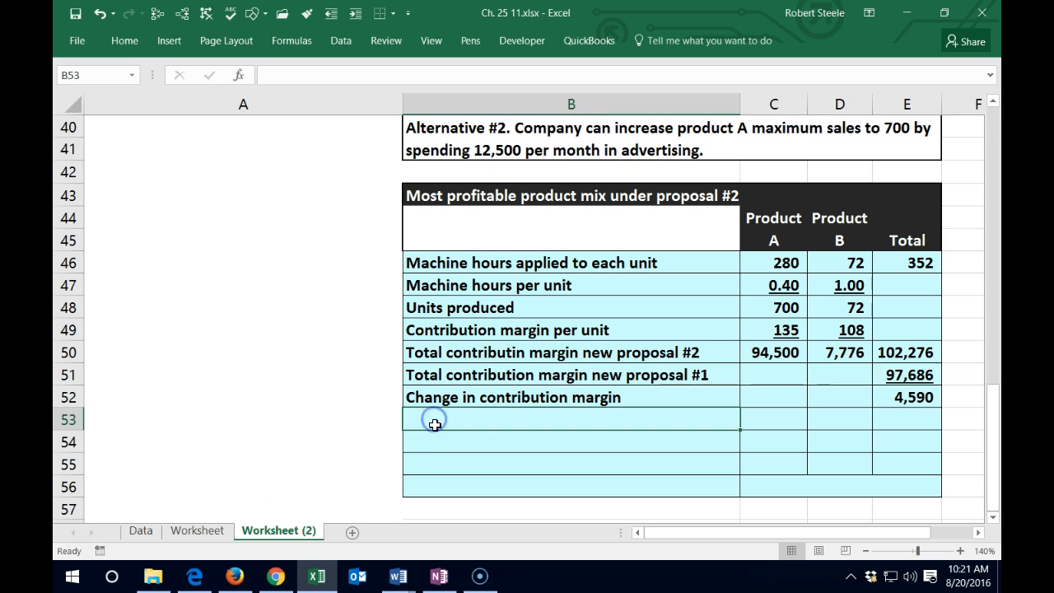
type("=")
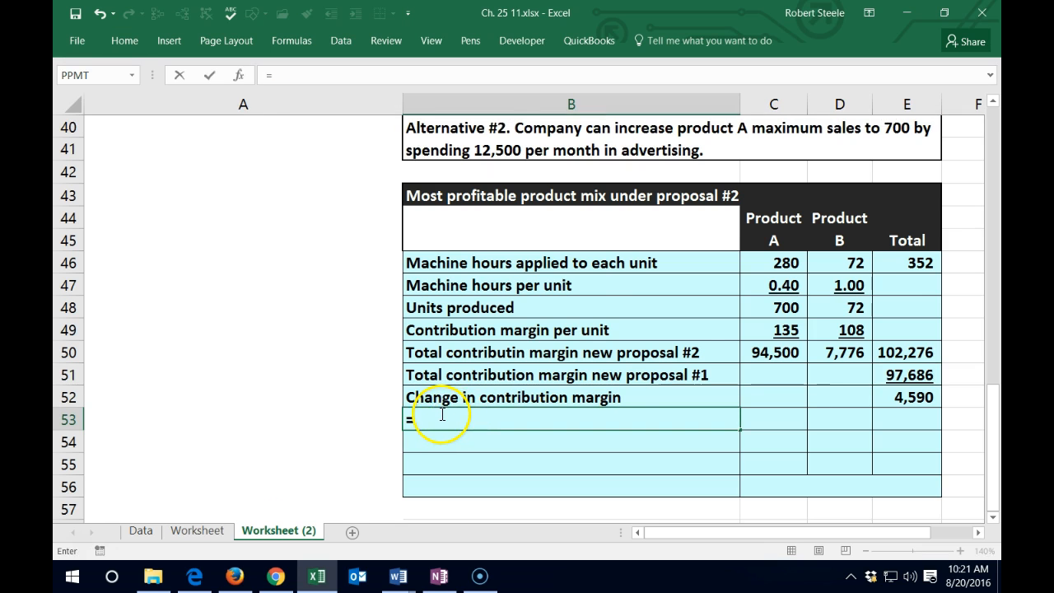
scroll(442, 414, "up", 3)
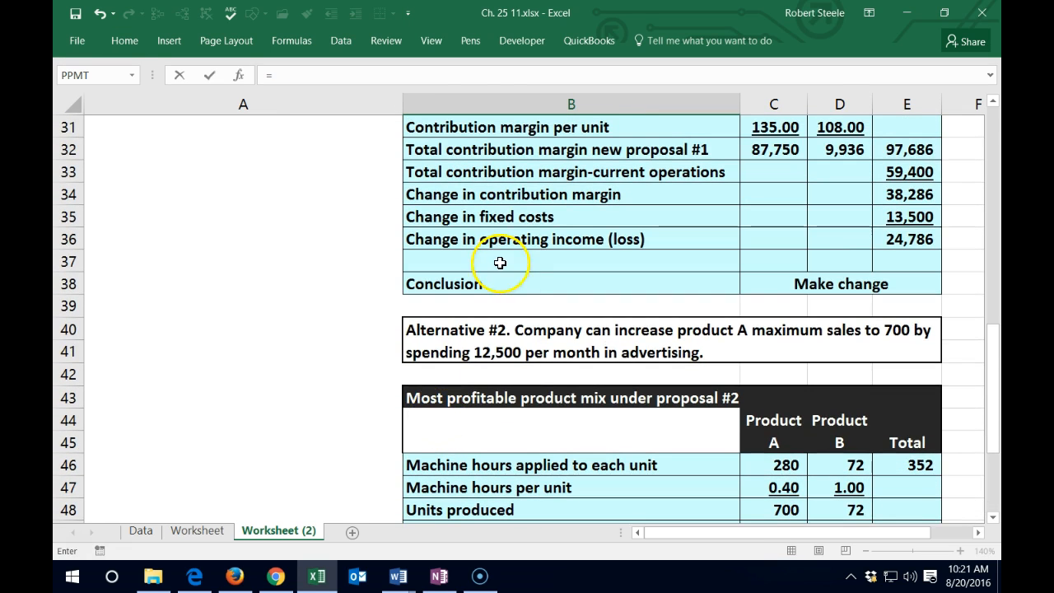
left_click(449, 217)
key("Return")
key("Return")
key("Return")
key("Return")
key("Up")
key("Up")
key("Up")
key("Up")
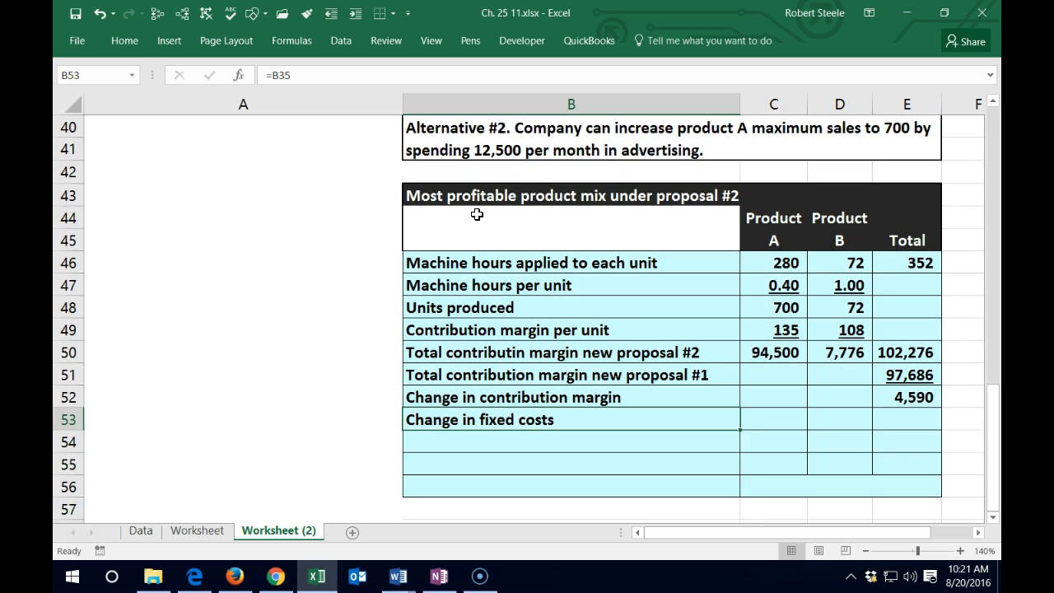
- Enter 12,500 as the change in fixed costs in the Total column at E53
key("Right")
key("Right")
key("Right")
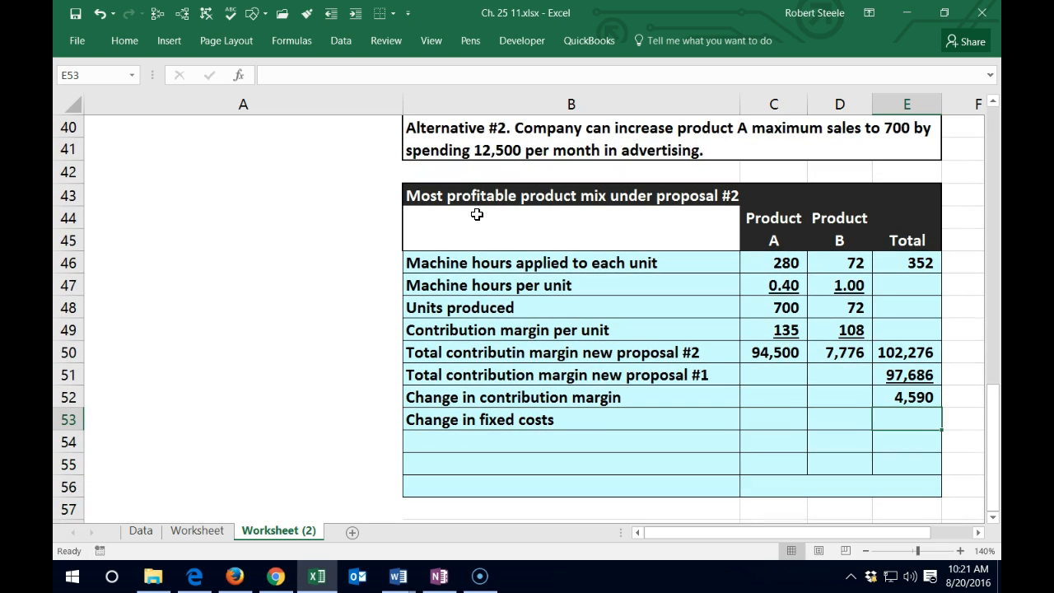
type("12,500")
key("Return")
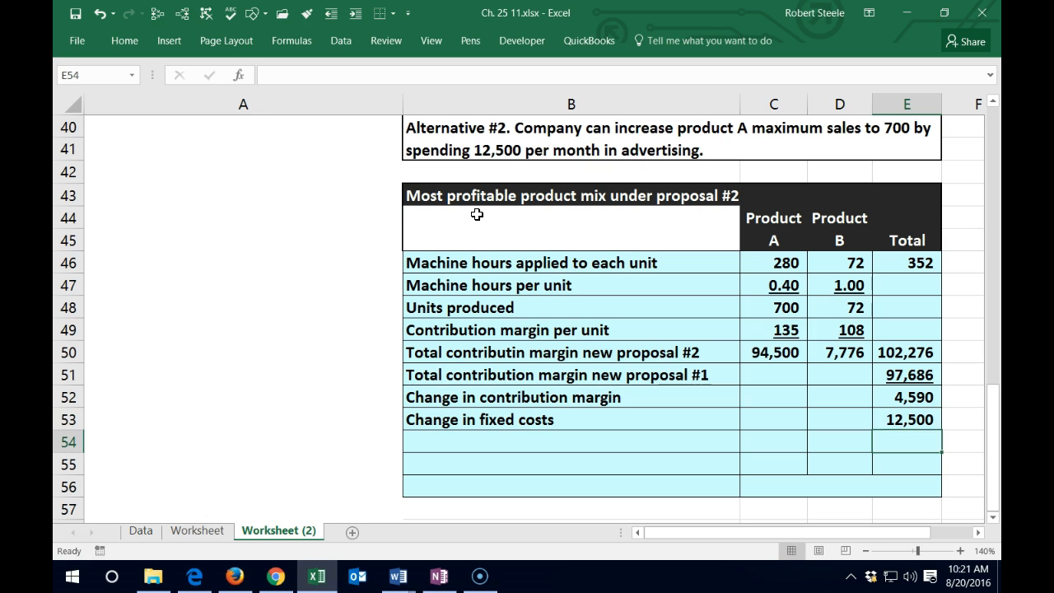
- Underline the change in fixed costs amount in E53
key("Up")
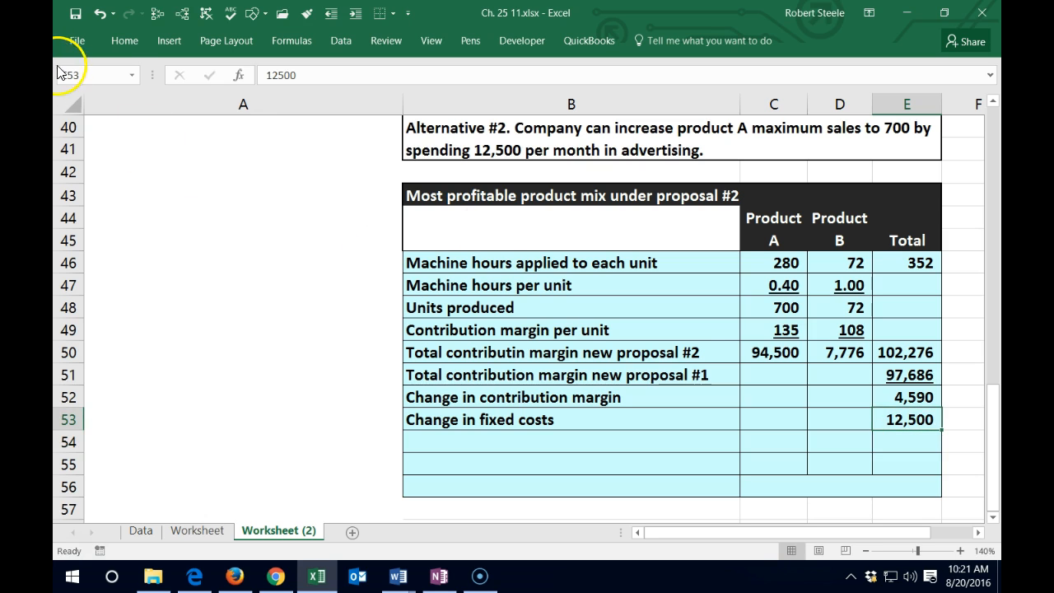
left_click(124, 48)
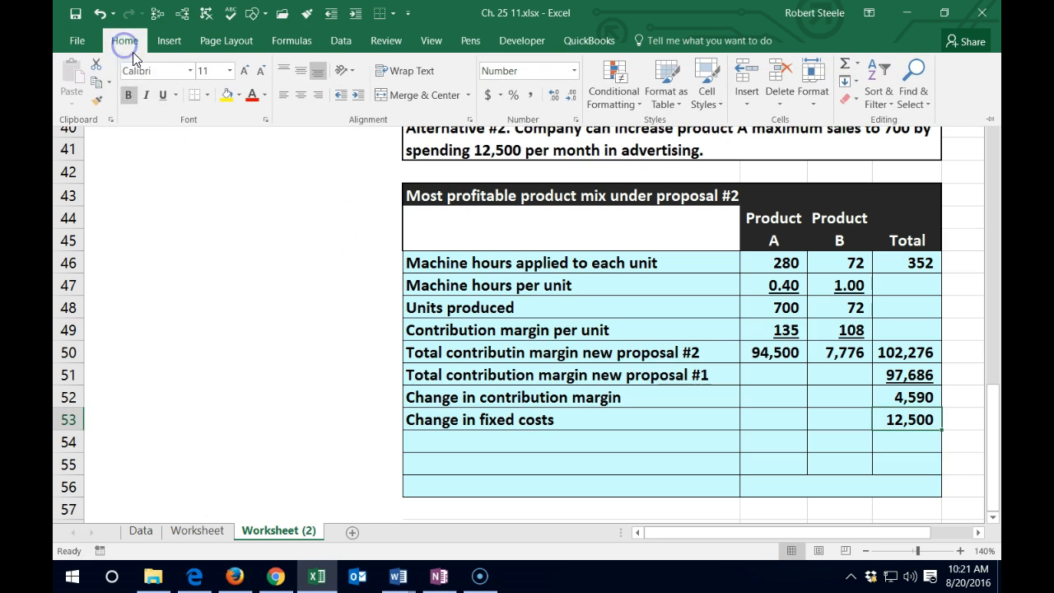
left_click(163, 93)
- Calculate the change in operating income in E54 by subtracting the change in fixed costs from the change in contribution margin, =E52-E53
left_click(893, 442)
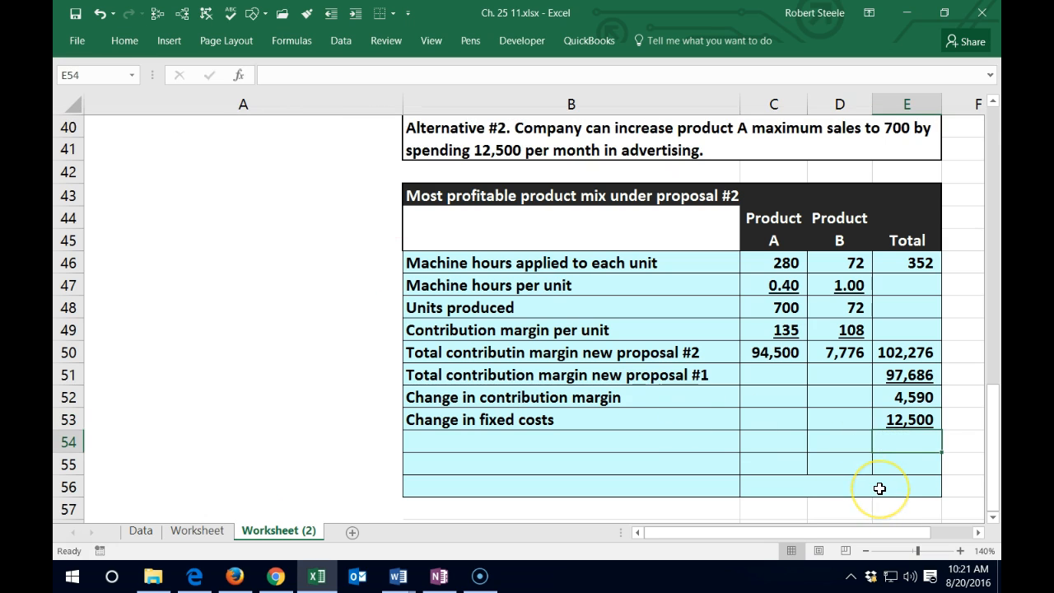
type("=")
left_click(897, 396)
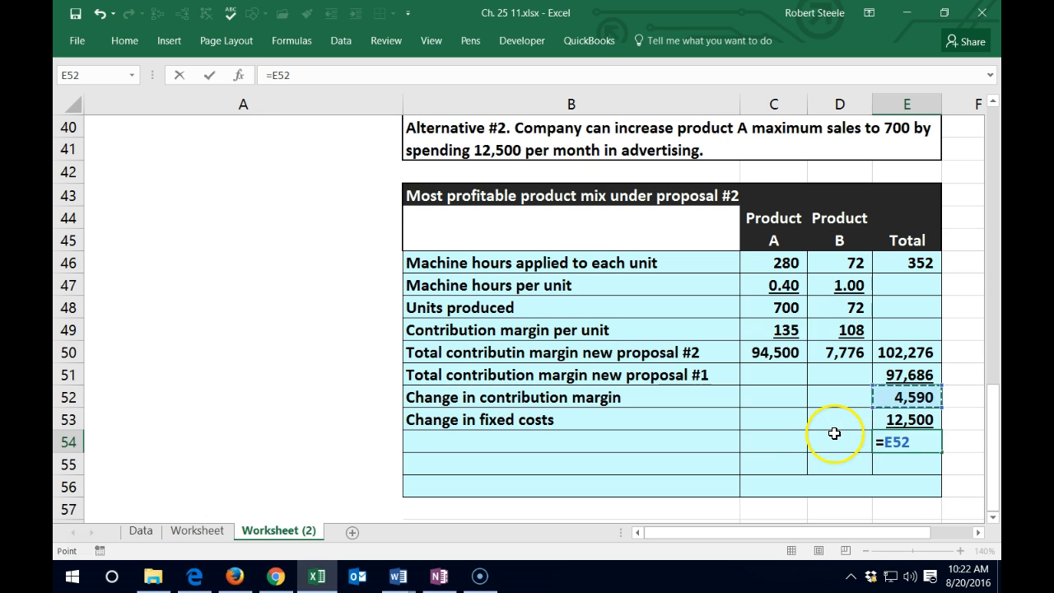
left_click(888, 419)
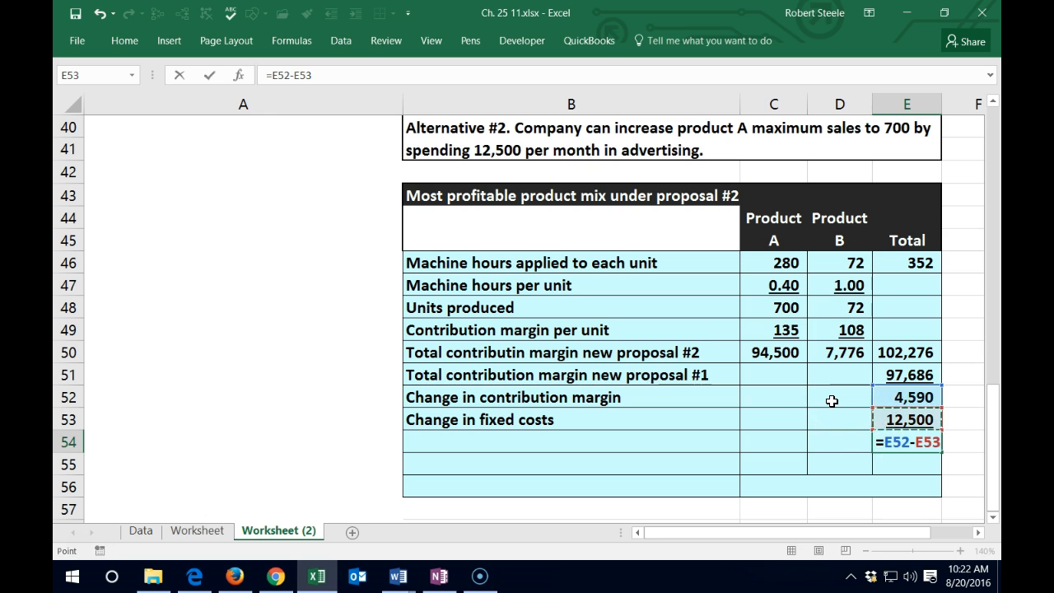
key("Return")
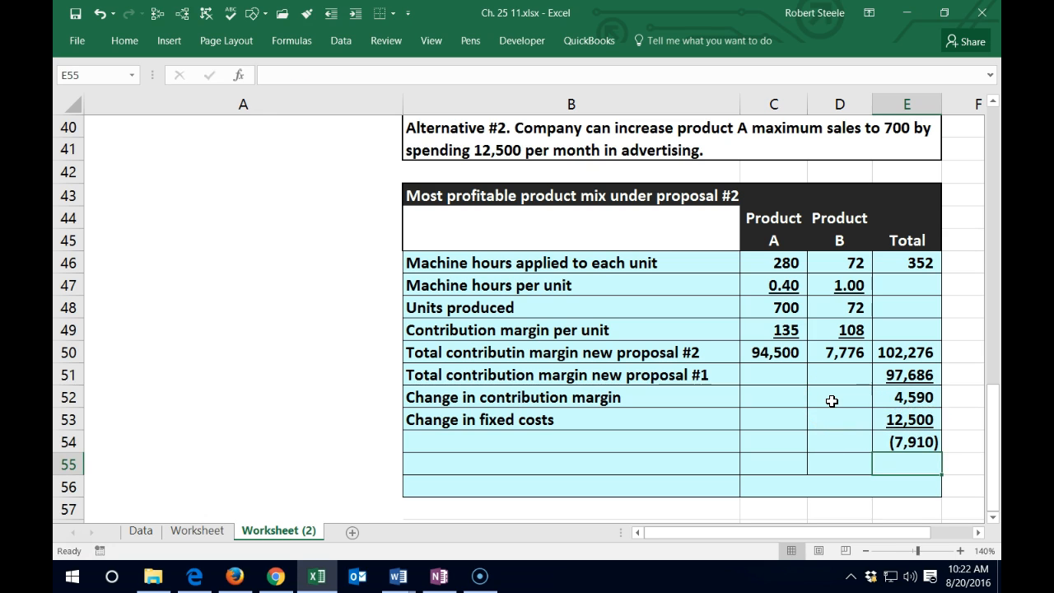
- Fill the B54 label by linking it to "Change in operating income (loss)" in B36
key("Left")
key("Left")
key("Left")
key("Left")
key("Up")
key("Right")
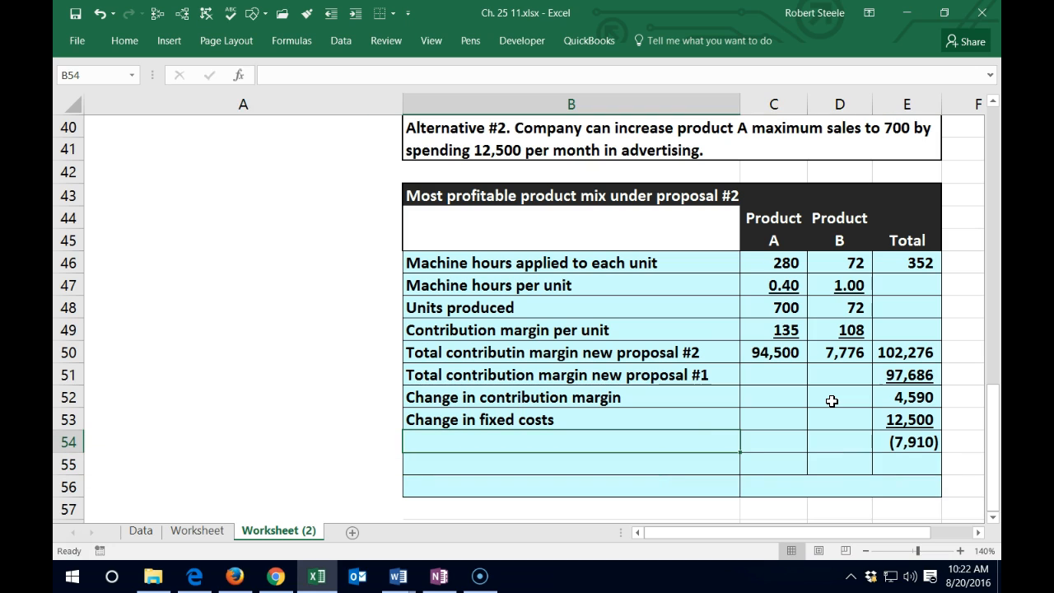
type("=")
scroll(703, 428, "up", 2)
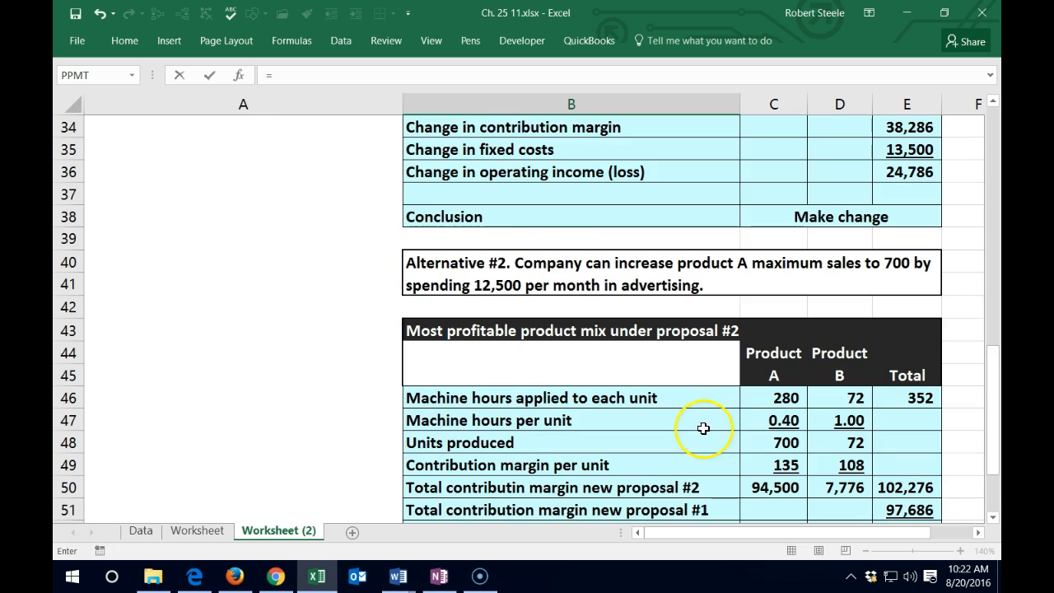
left_click(540, 172)
key("Return")
- Fill the B56 label by linking it to "Conclusion" in B38, =+B38
scroll(568, 139, "down", 2)
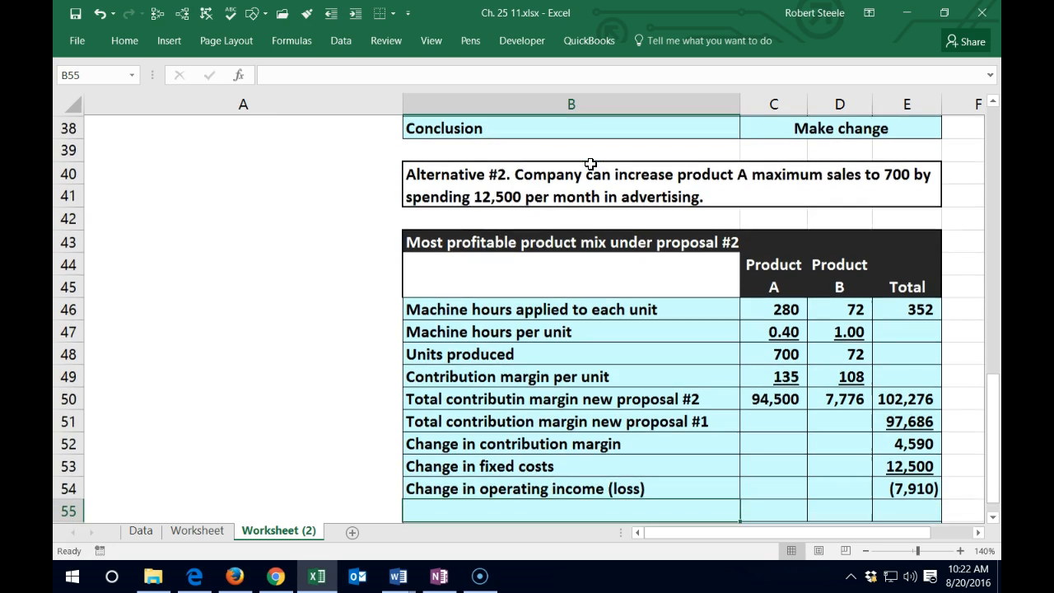
scroll(524, 286, "down", 1)
left_click(583, 469)
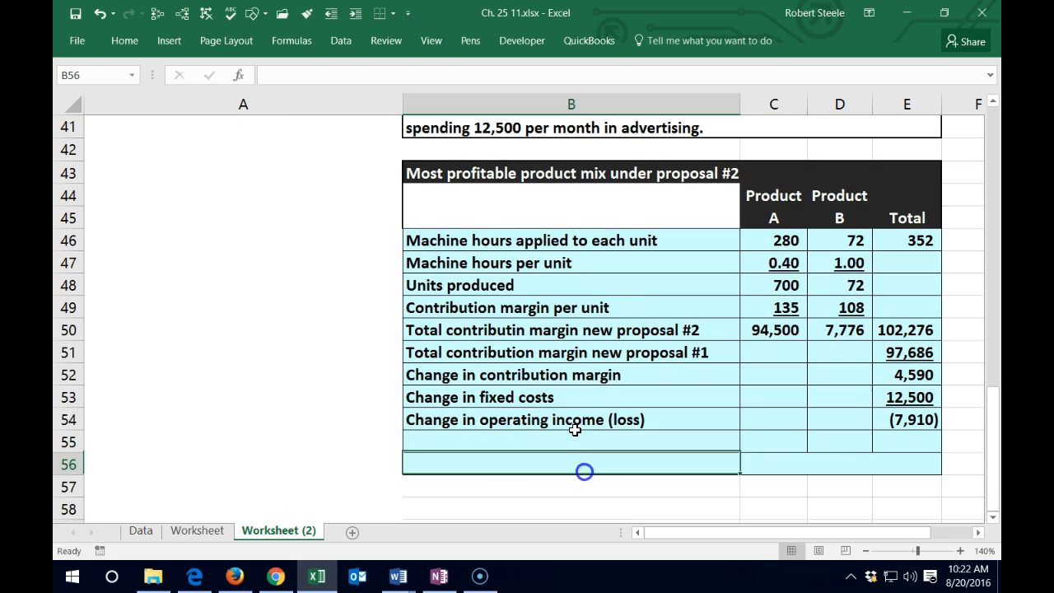
type("+")
scroll(575, 429, "up", 2)
left_click_drag(494, 196, 568, 171)
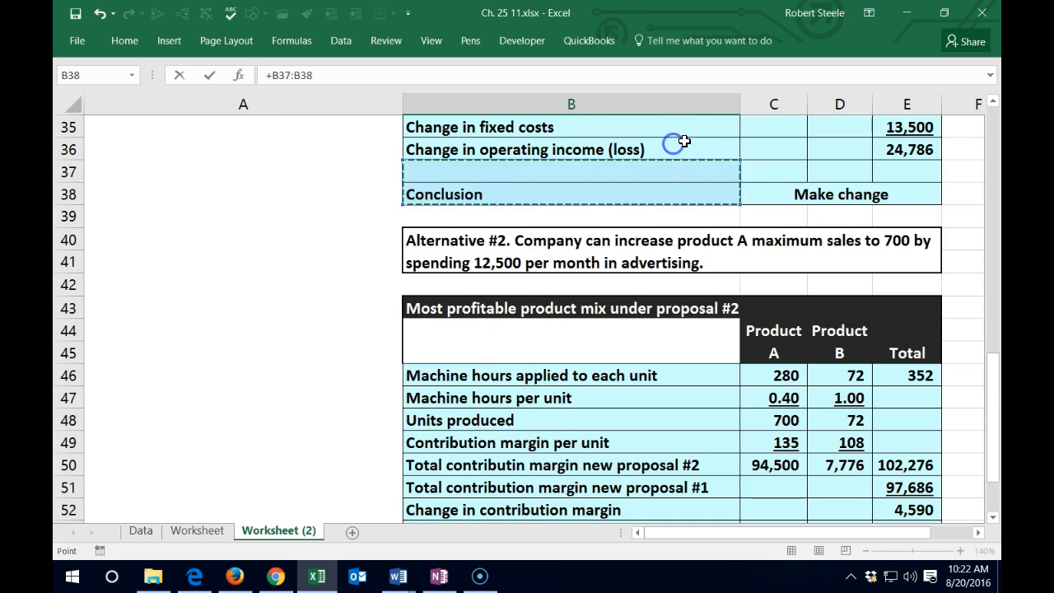
key("Down")
key("Up")
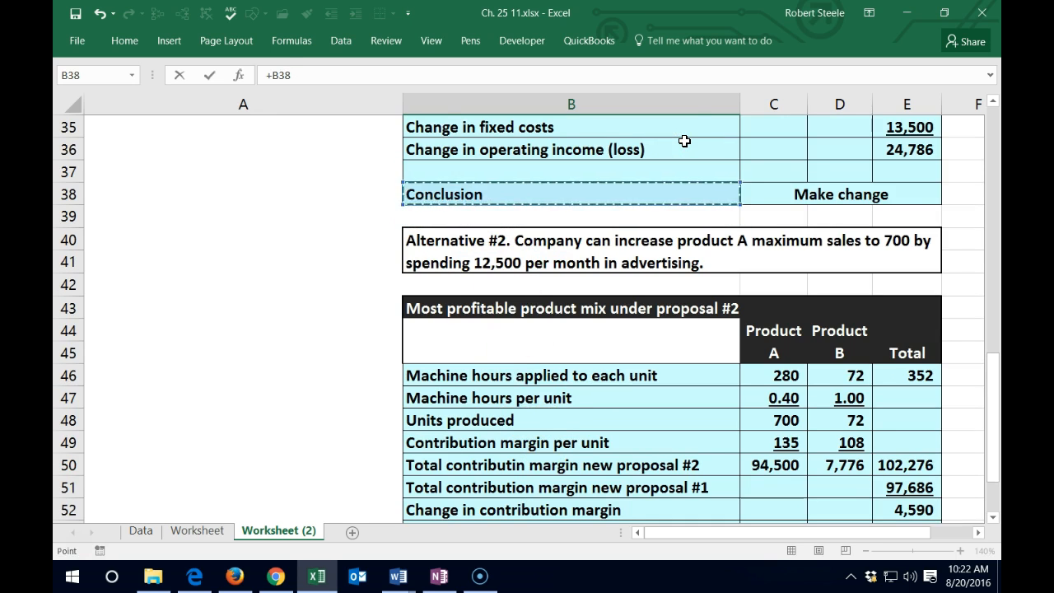
key("Return")
key("Return")
key("Up")
- Enter "No go" as the proposal #2 conclusion in the merged cell C56
key("Up")
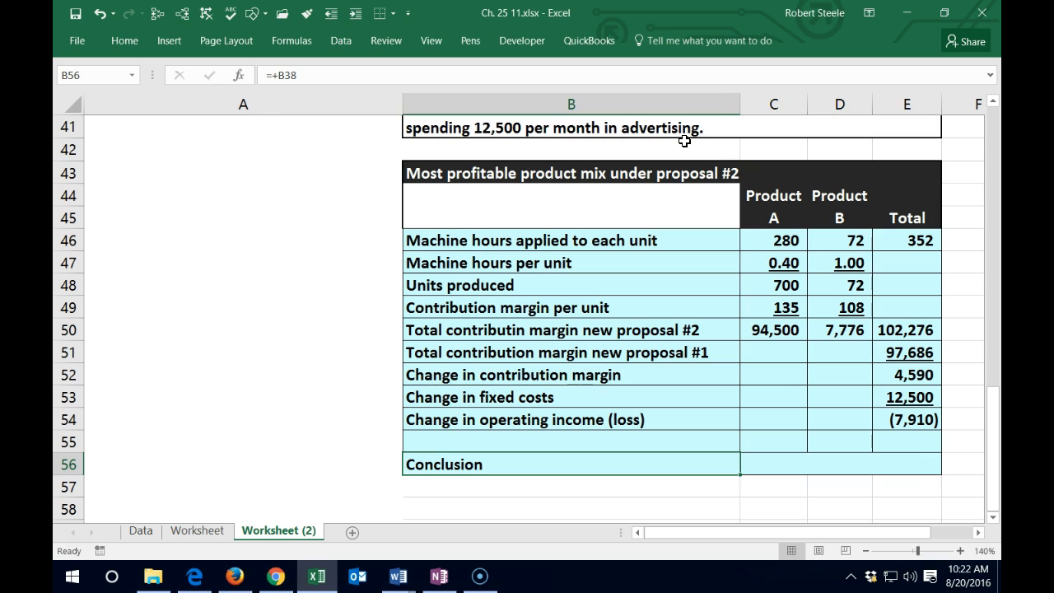
key("Right")
type("No go")
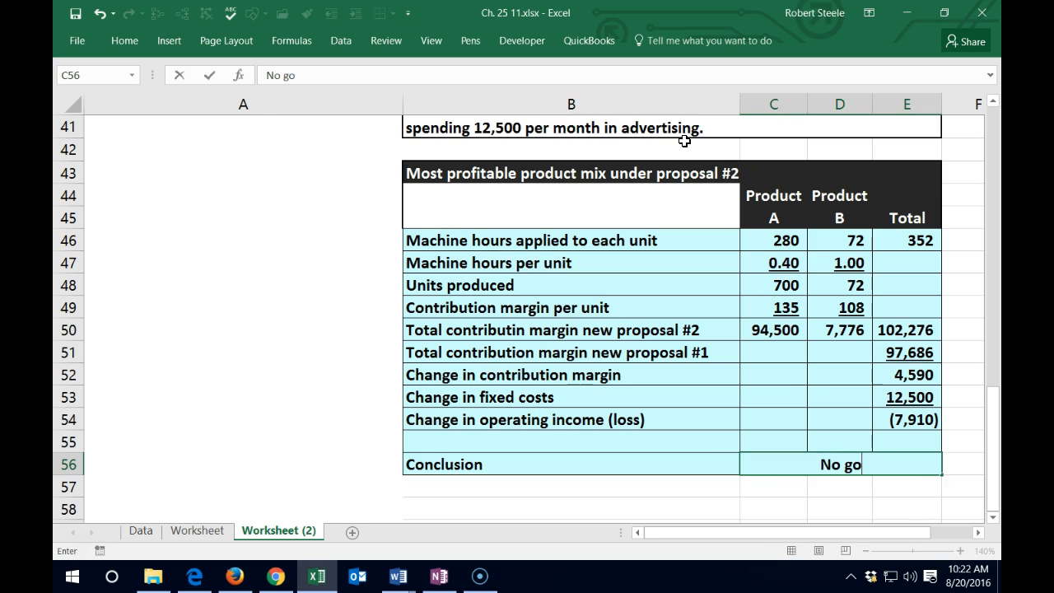
key("Return")
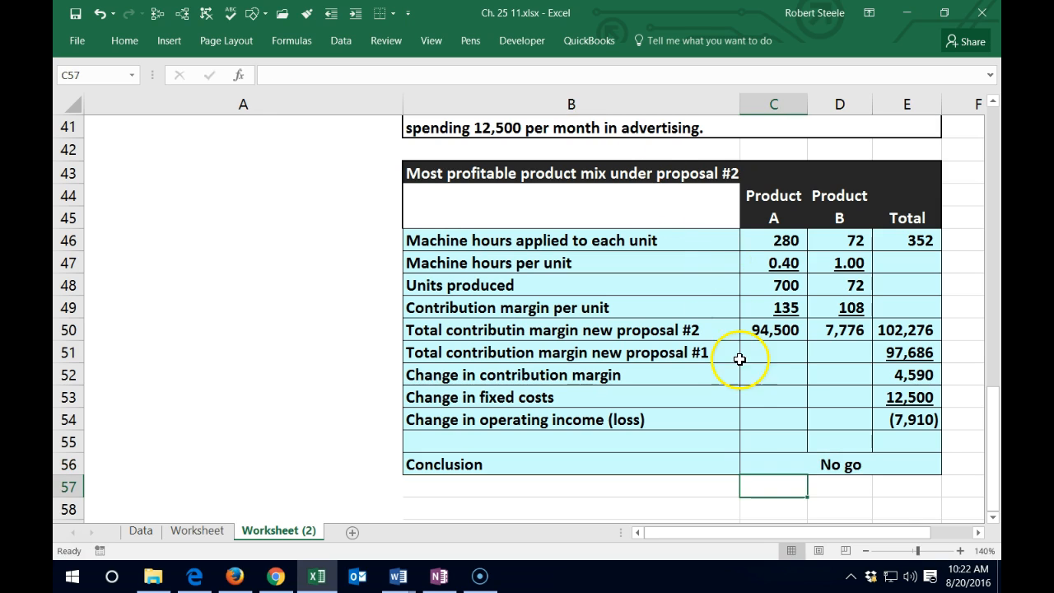